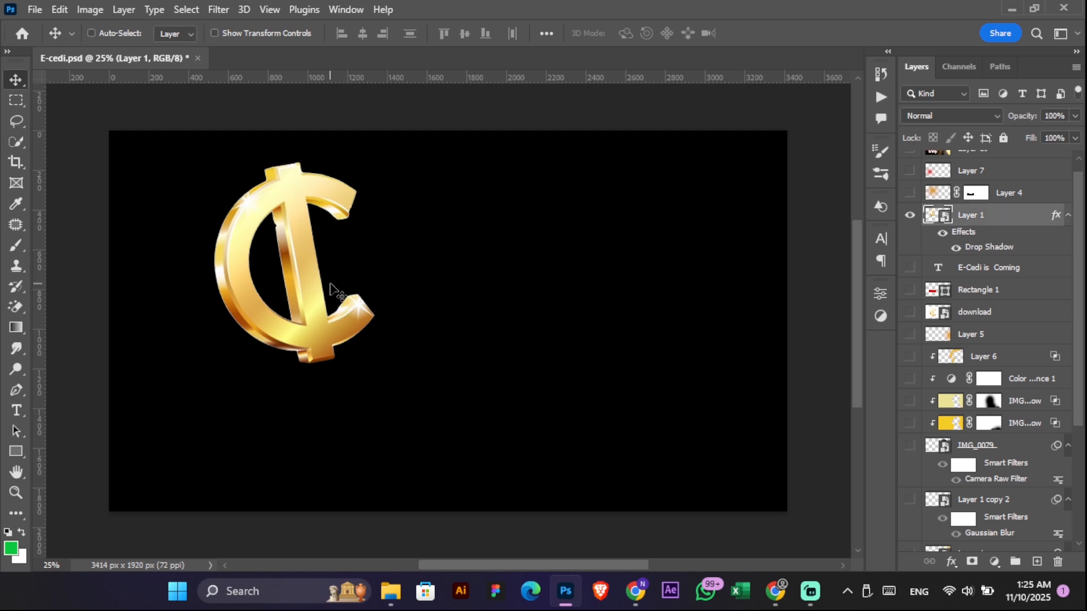
# Step: Sample a gold colour from the cedi coin with the Eyedropper
pyautogui.press('i')
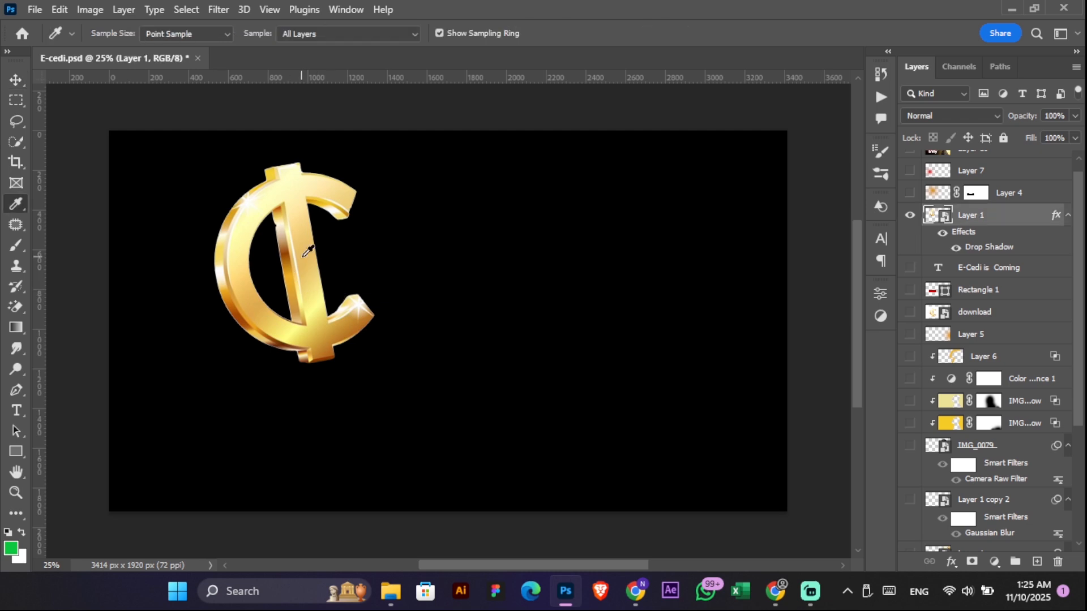
pyautogui.moveTo(232, 278)
pyautogui.mouseDown()
pyautogui.moveTo(223, 290)
pyautogui.moveTo(234, 294)
pyautogui.moveTo(232, 284)
pyautogui.mouseUp()
# Step: Add a new empty layer directly above the Color Fill 1 layer
pyautogui.scroll(-5, 916, 455)
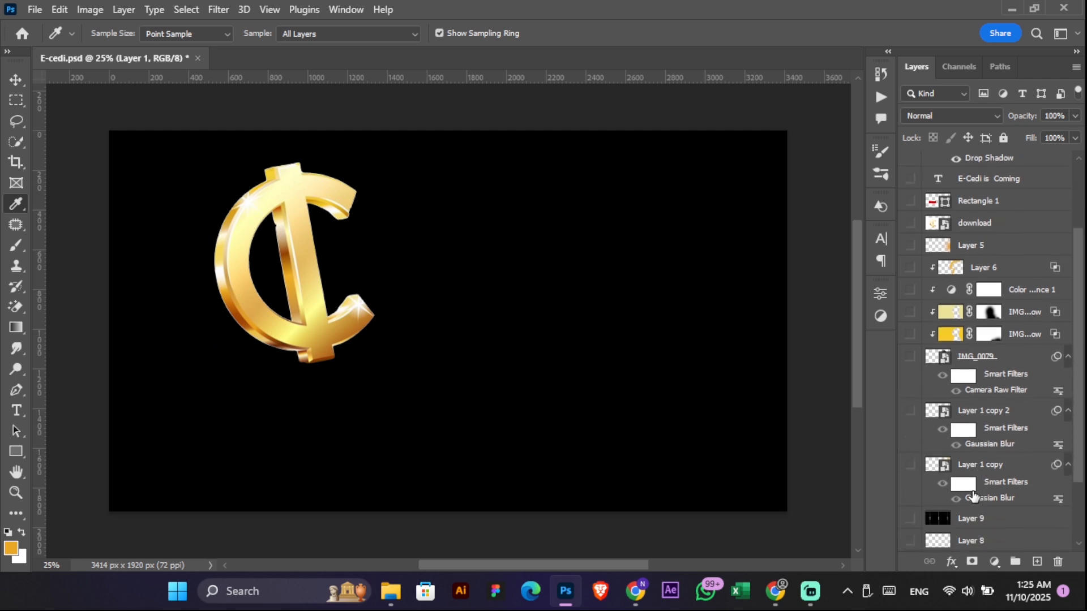
pyautogui.click(995, 518)
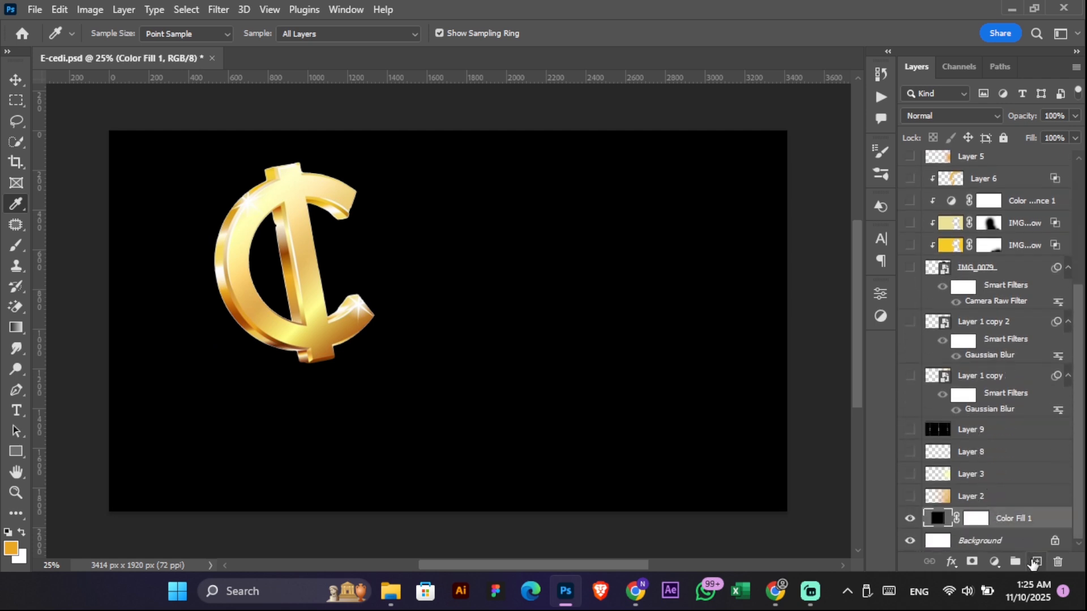
pyautogui.click(1037, 561)
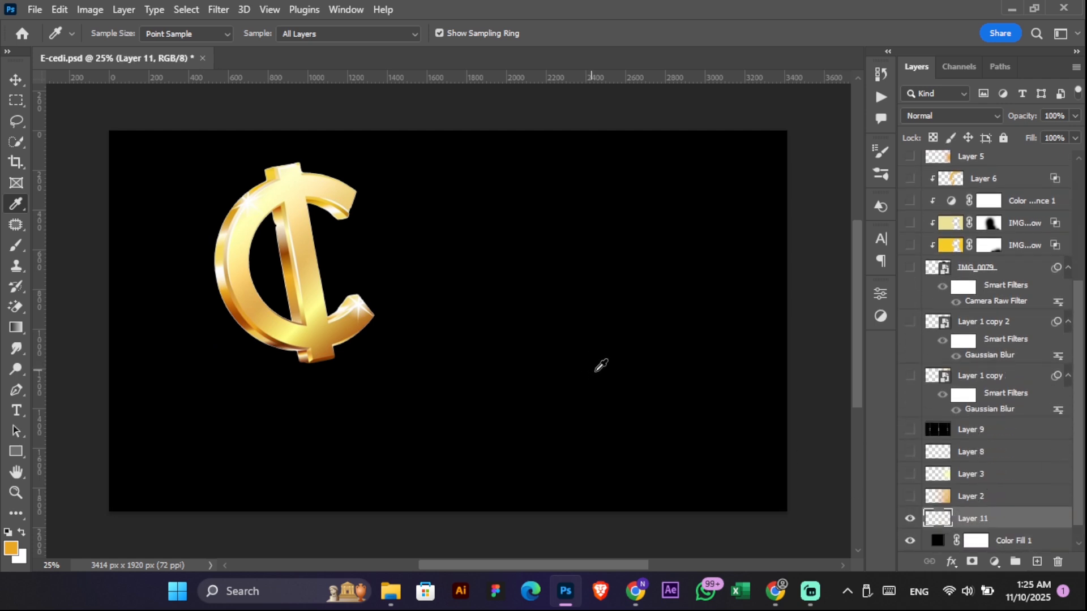
# Step: Paint a large soft orange glow over the right half of the new layer with a 3100 px brush
pyautogui.press('b')
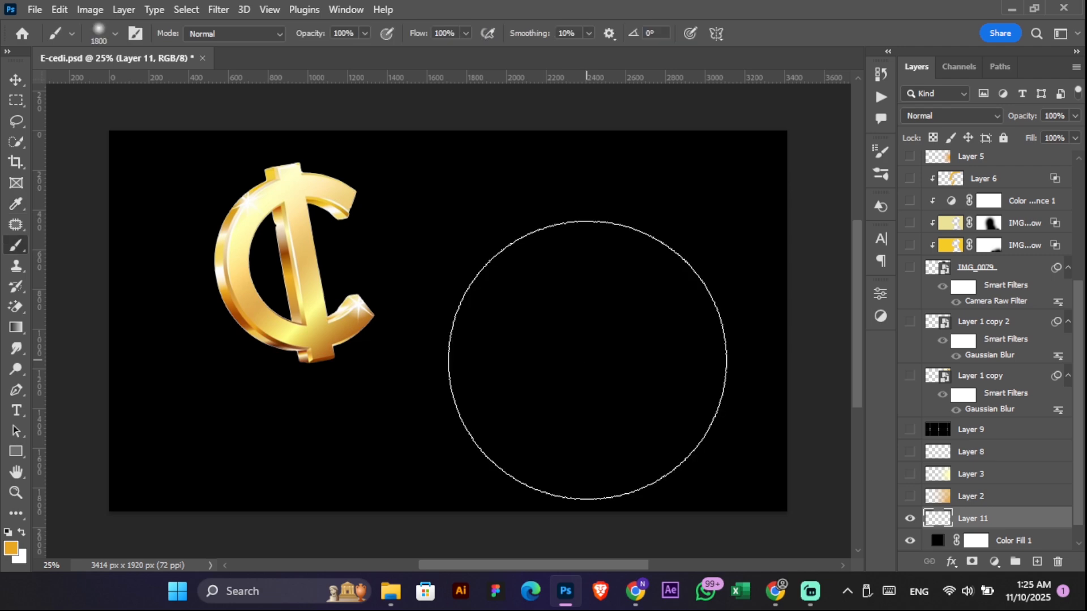
pyautogui.press(']')
pyautogui.press(']')
pyautogui.press(']')
pyautogui.press(']')
pyautogui.press(']')
pyautogui.press(']')
pyautogui.press(']')
pyautogui.press(']')
pyautogui.press(']')
pyautogui.press(']')
pyautogui.press(']')
pyautogui.press(']')
pyautogui.press(']')
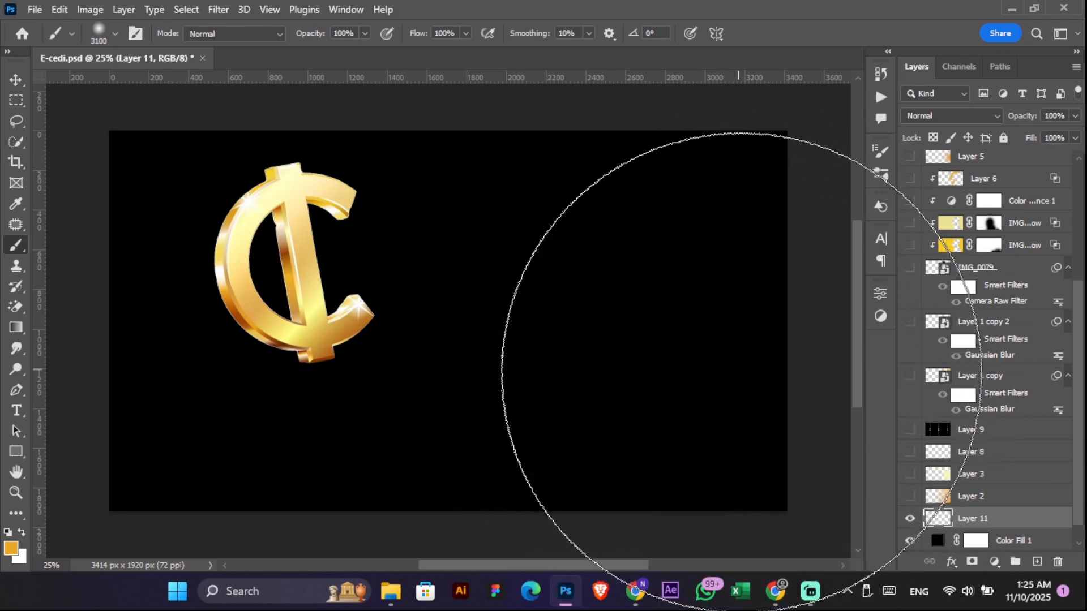
pyautogui.moveTo(716, 383); pyautogui.dragTo(742, 383)
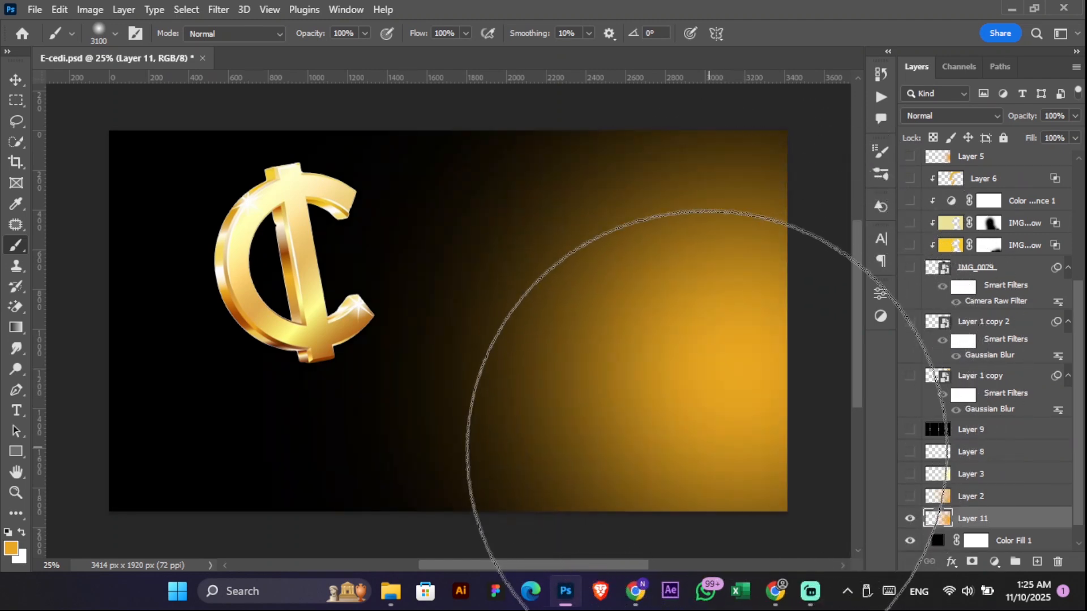
pyautogui.click(704, 407)
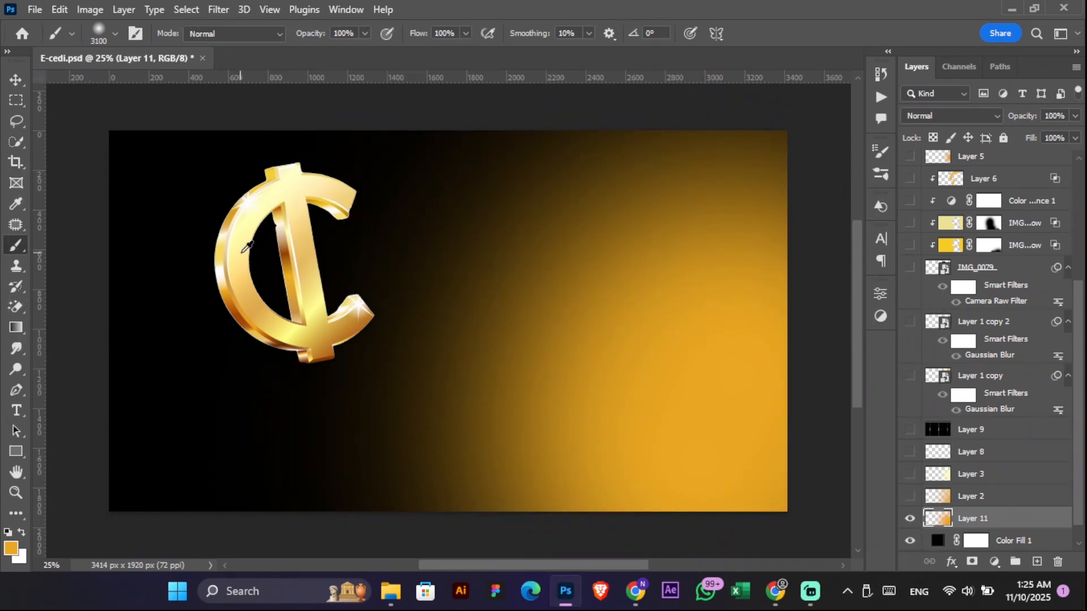
# Step: Sample a lighter gold from the coin and dab it onto the upper right of the glow
pyautogui.moveTo(240, 253)
pyautogui.mouseDown()
pyautogui.moveTo(229, 252)
pyautogui.moveTo(225, 285)
pyautogui.mouseUp()
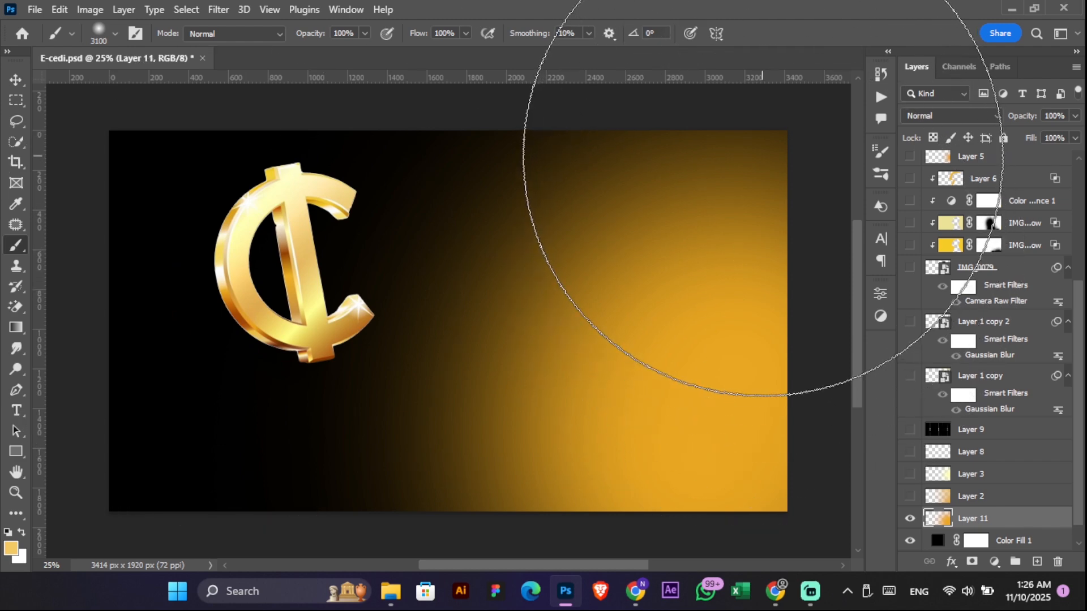
pyautogui.click(725, 173)
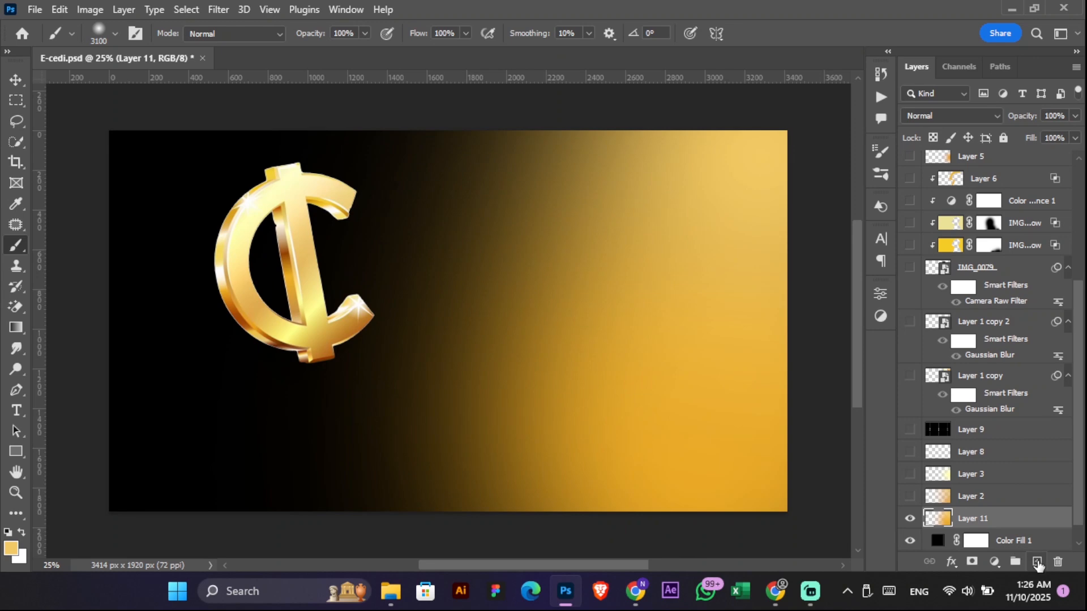
# Step: Create another new layer, sample a pale gold from the coin, and set the layer's blend mode to Screen
pyautogui.click(1038, 563)
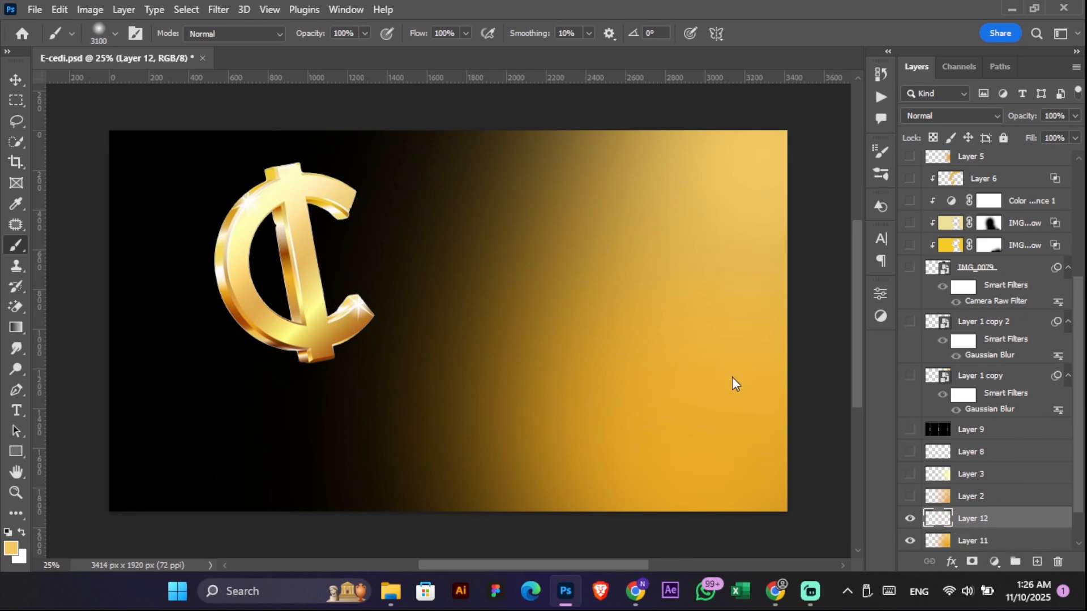
pyautogui.moveTo(298, 261)
pyautogui.mouseDown()
pyautogui.moveTo(289, 260)
pyautogui.moveTo(300, 219)
pyautogui.mouseUp()
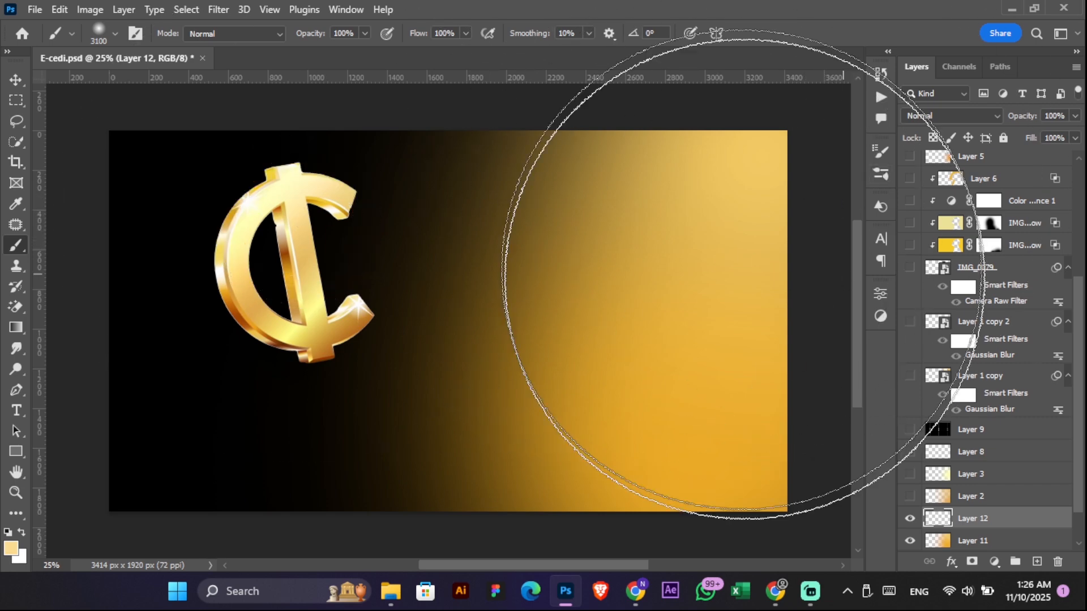
pyautogui.click(964, 117)
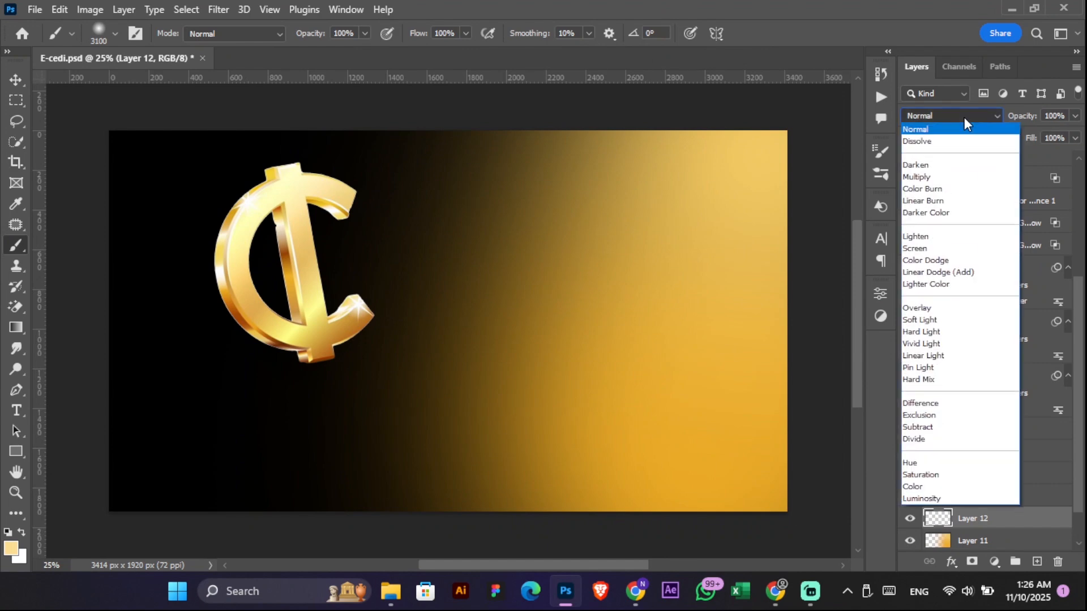
pyautogui.click(963, 117)
pyautogui.click(964, 118)
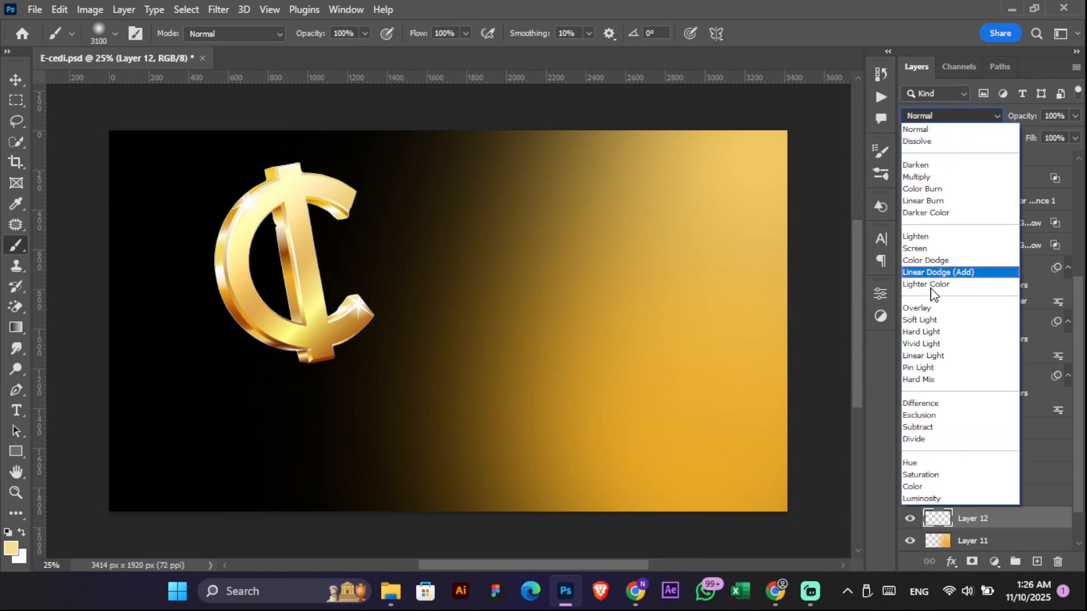
pyautogui.click(919, 249)
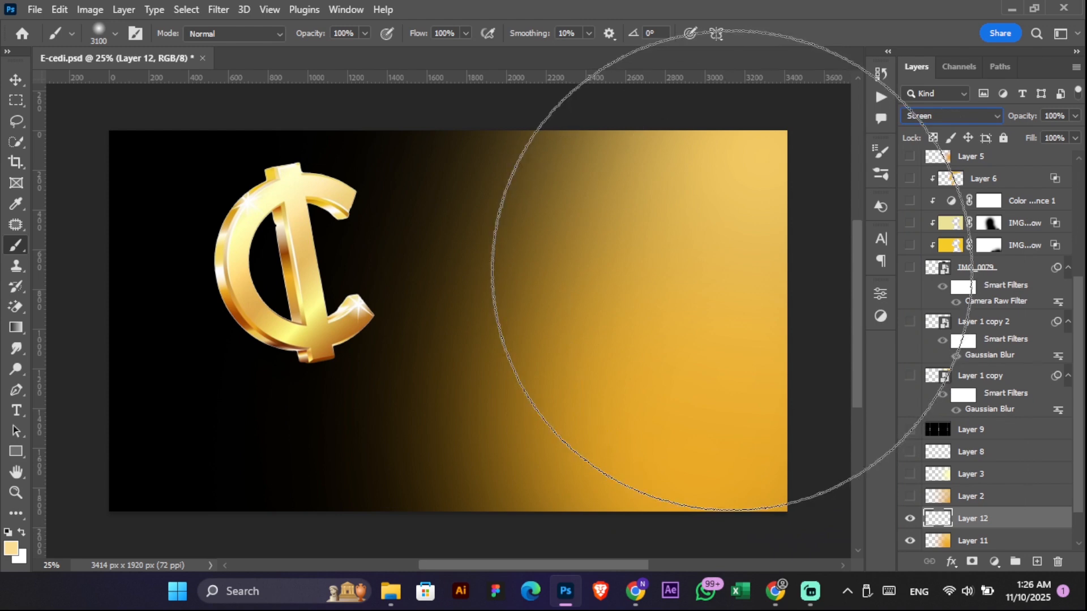
# Step: Paint a bright highlight in the upper right corner with a 2400 px brush
pyautogui.press('[')
pyautogui.press('[')
pyautogui.press('[')
pyautogui.press('[')
pyautogui.press('[')
pyautogui.press('[')
pyautogui.press('[')
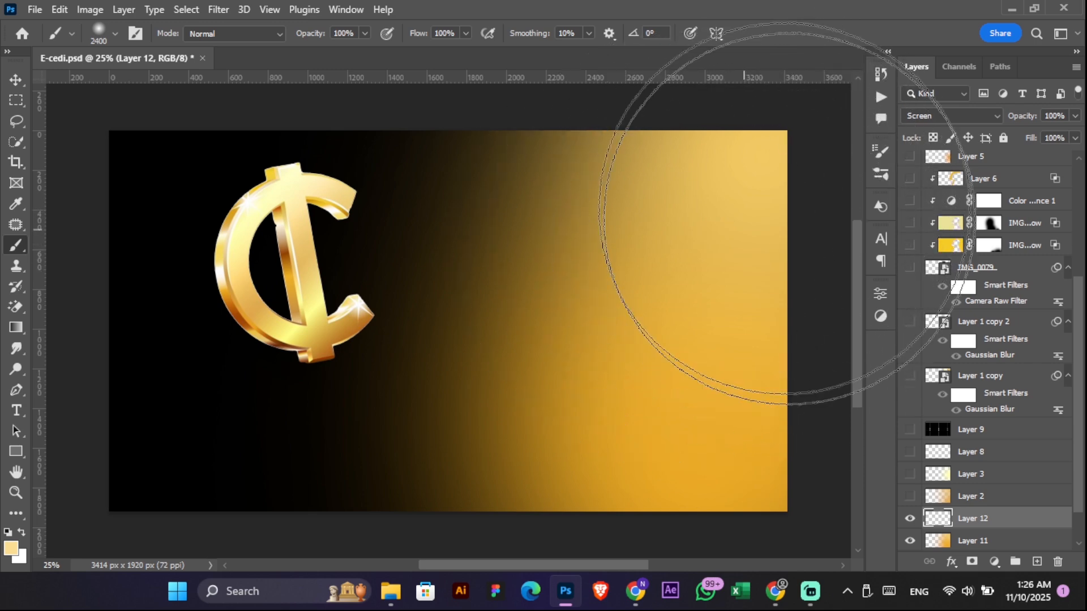
pyautogui.click(779, 221)
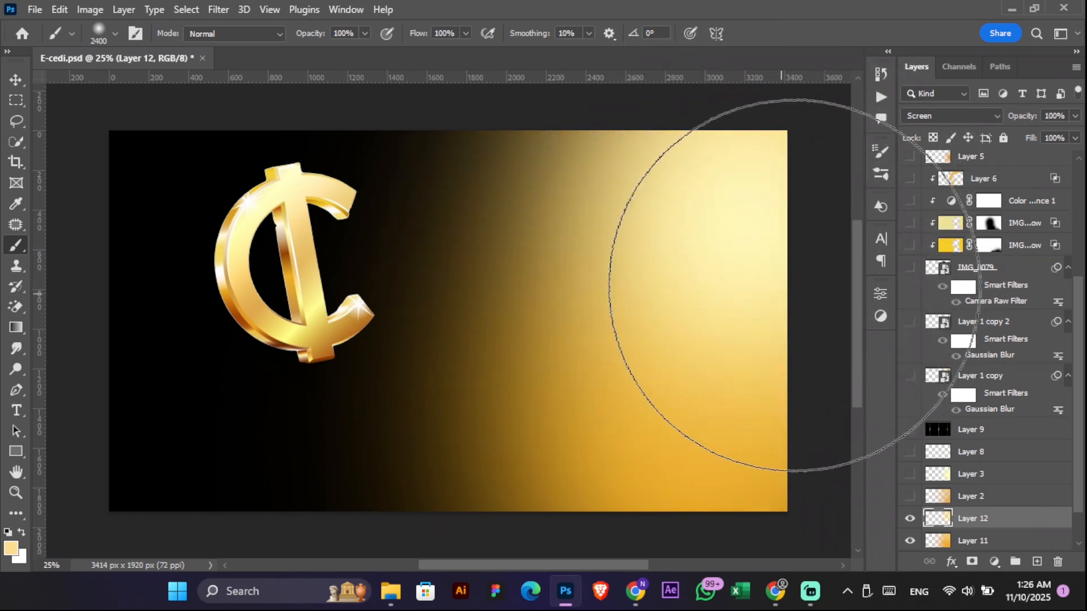
# Step: Delete Layer 6, the color balance layer and the two clipped IMG layers above IMG_0079
pyautogui.hscroll(3, 784, 338)
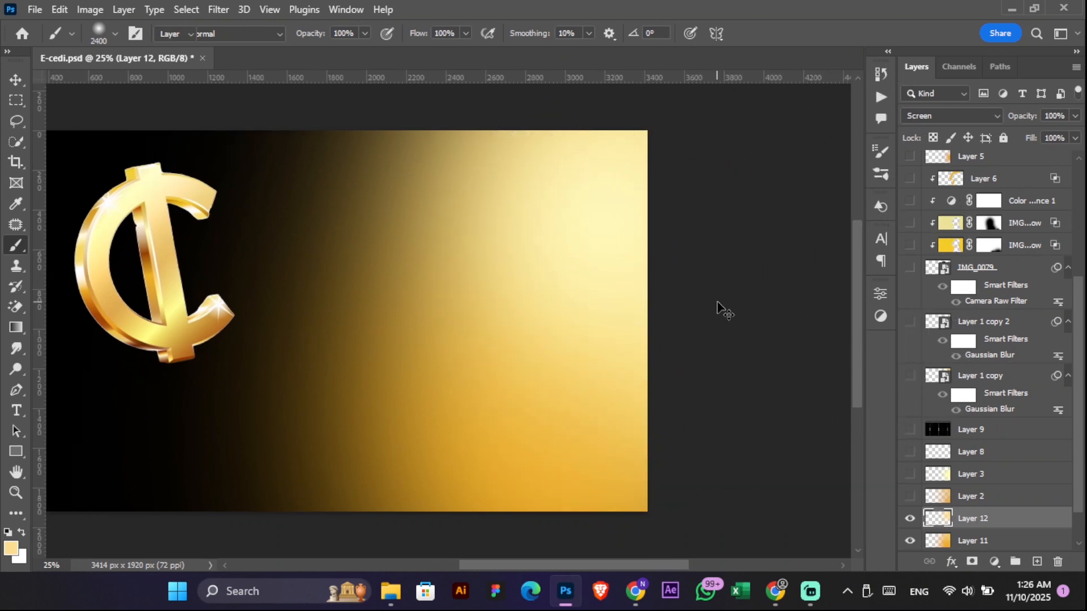
pyautogui.press('v')
pyautogui.hotkey('ctrl', '0')
pyautogui.hotkey('ctrl', '-')
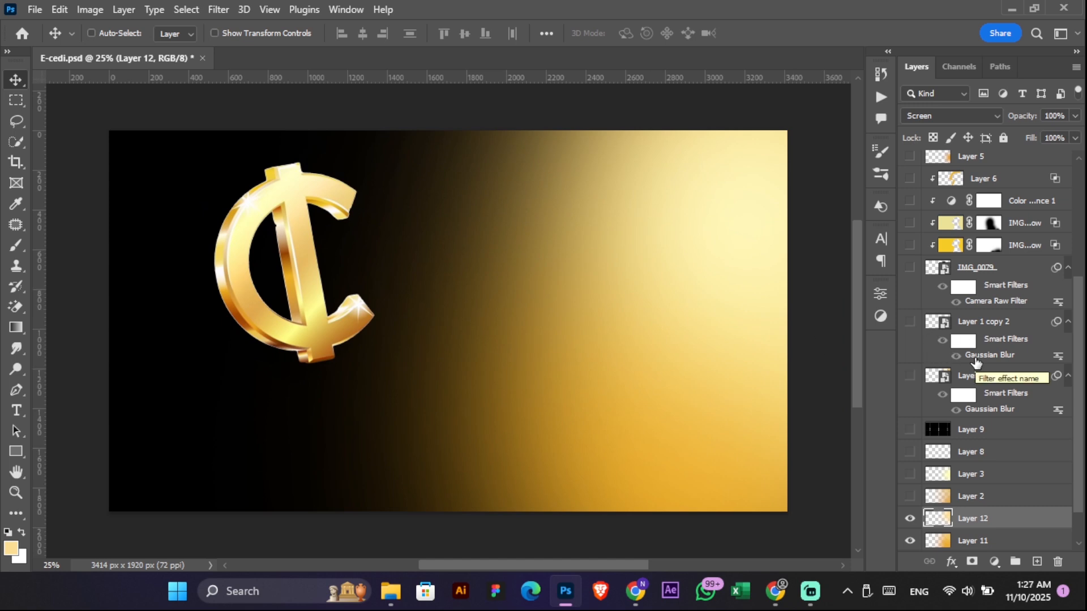
pyautogui.click(1019, 246)
pyautogui.keyDown('shift'); pyautogui.click(1008, 204); pyautogui.keyUp('shift')
pyautogui.press('Delete')
pyautogui.press('Delete')
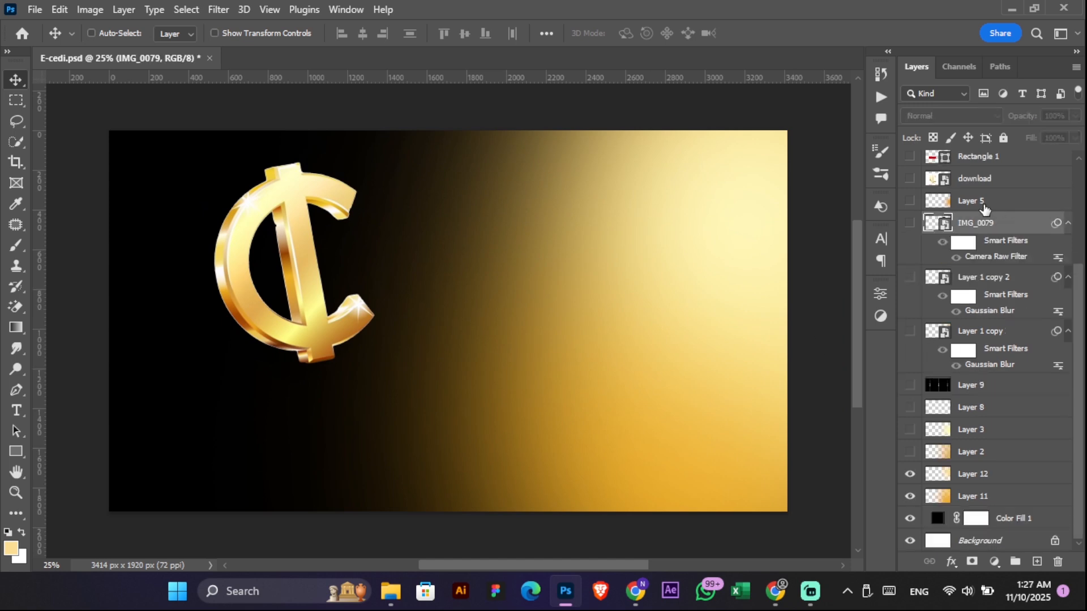
# Step: Show the IMG_0079 portrait layer and toggle its smart filters off and back on
pyautogui.click(910, 223)
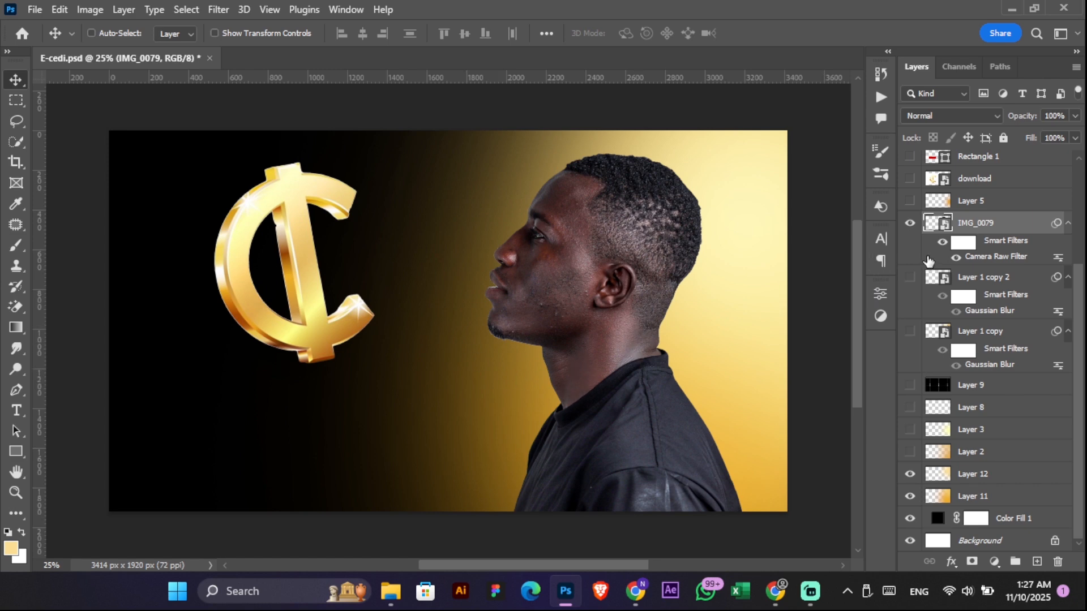
pyautogui.click(939, 244)
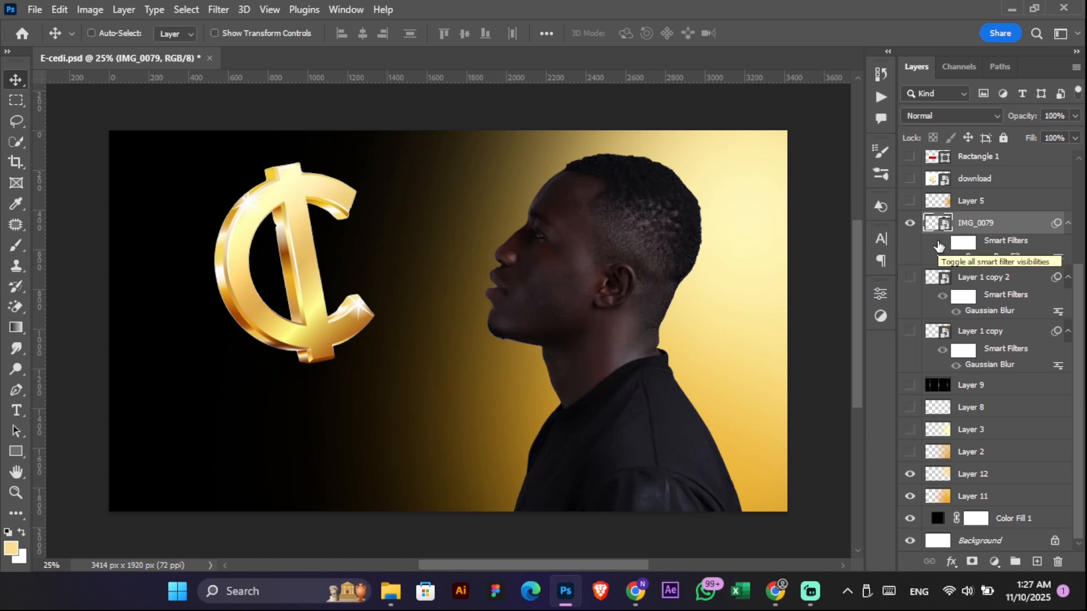
pyautogui.click(941, 242)
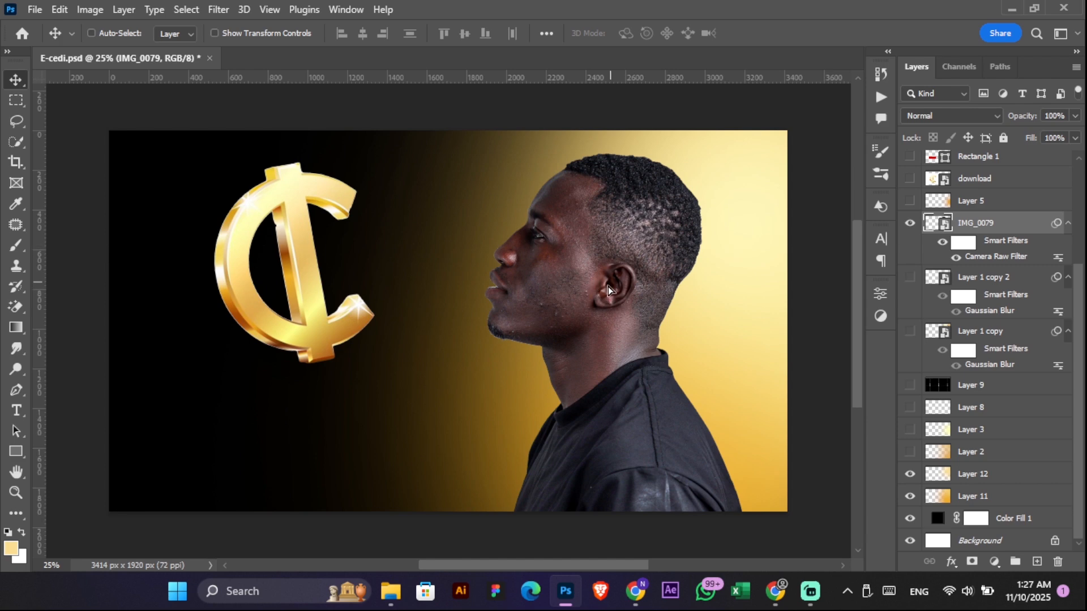
# Step: Try nudging the portrait slightly to the right on the canvas
pyautogui.moveTo(608, 286)
pyautogui.mouseDown()
pyautogui.moveTo(589, 280)
pyautogui.moveTo(609, 290)
pyautogui.mouseUp()
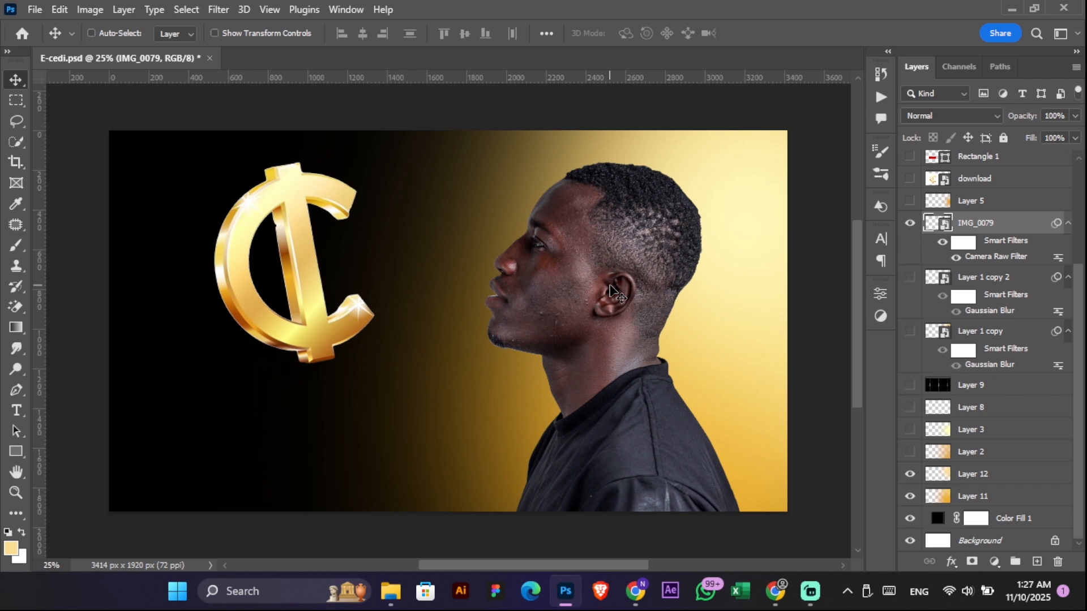
pyautogui.moveTo(612, 293); pyautogui.dragTo(618, 293)
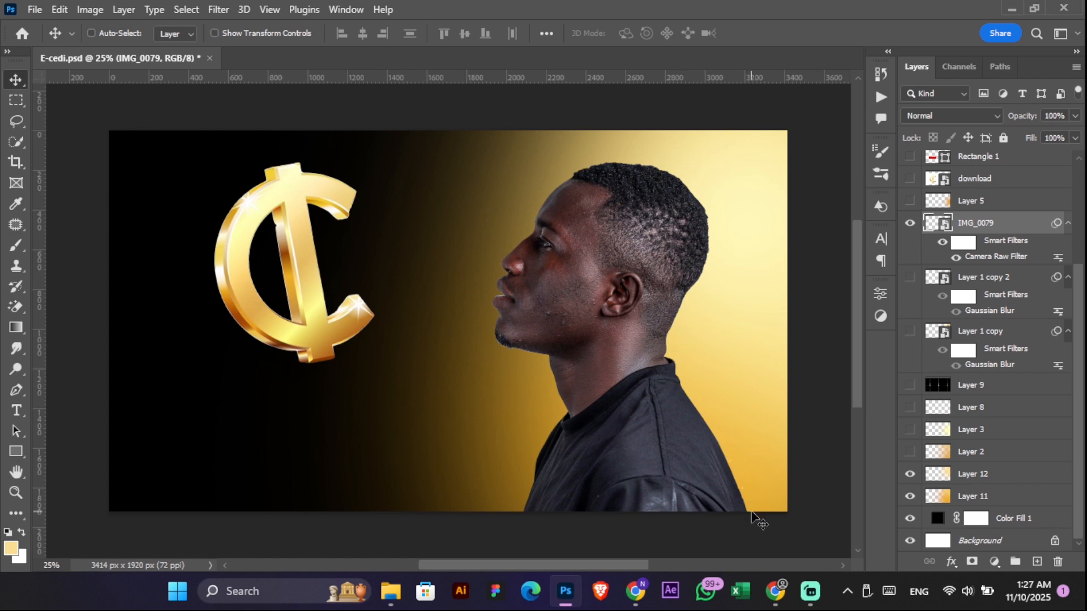
pyautogui.moveTo(752, 514); pyautogui.dragTo(713, 445)
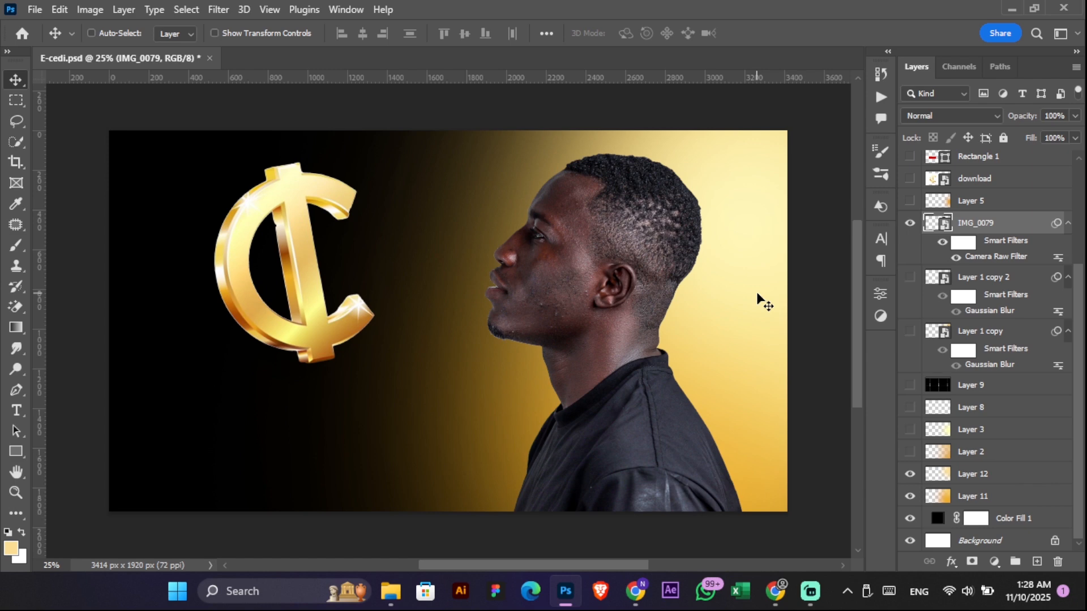
# Step: Open the Layer Style options for the portrait layer
pyautogui.doubleClick(1031, 228)
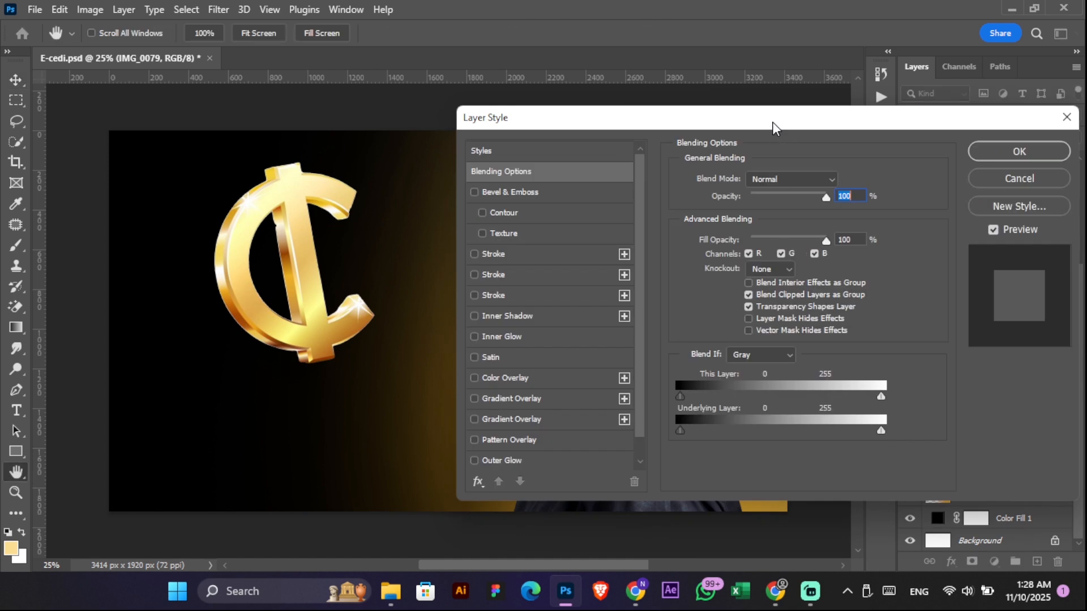
pyautogui.moveTo(772, 121); pyautogui.dragTo(633, 120)
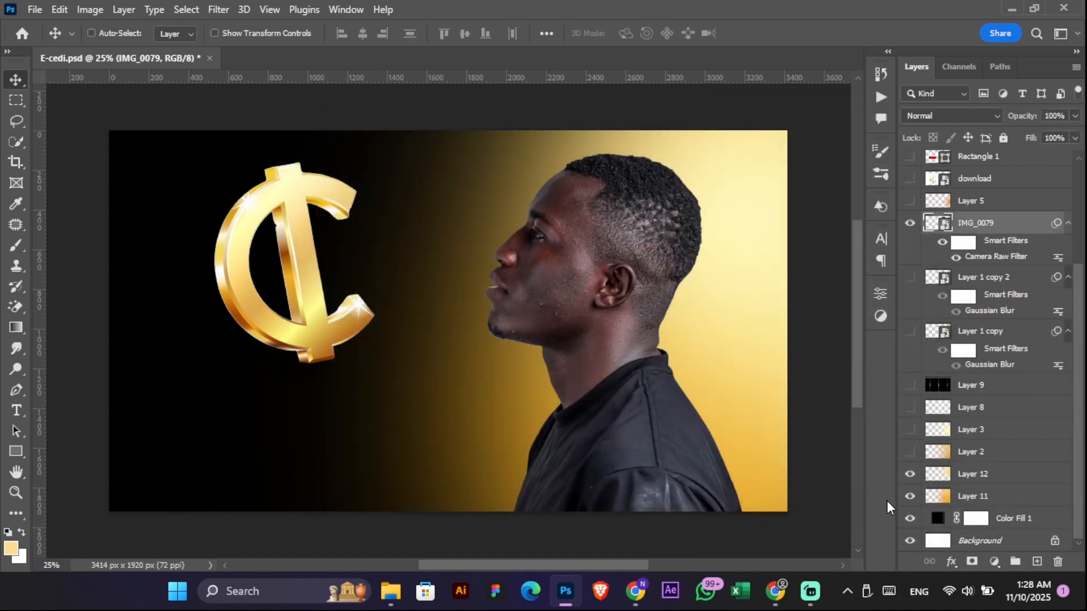
# Step: Add a Color Balance adjustment above the portrait, shifting the midtones slightly toward red and yellow
pyautogui.click(994, 562)
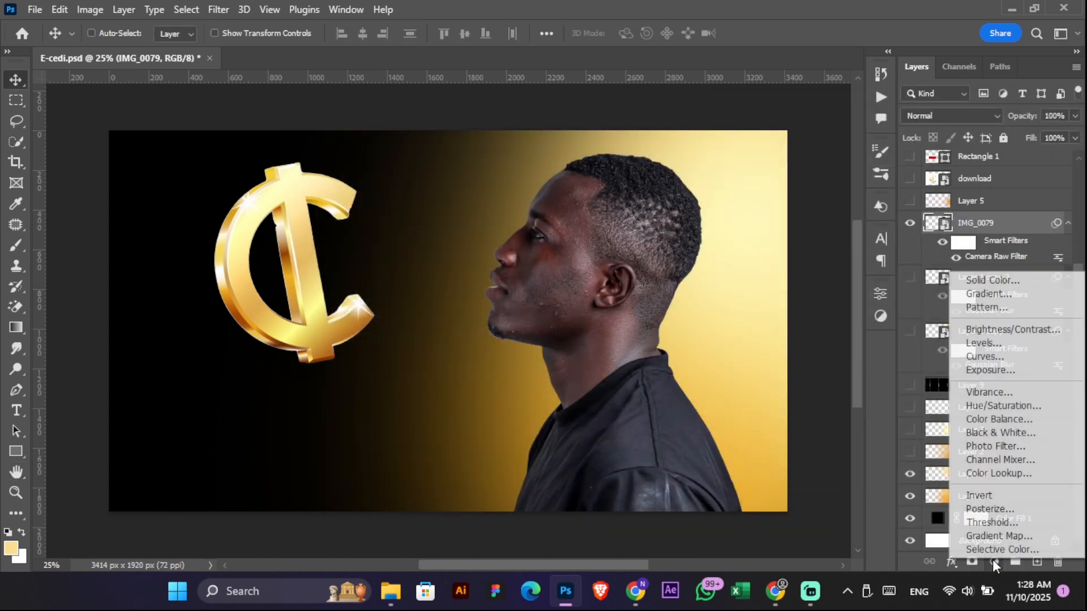
pyautogui.click(1000, 426)
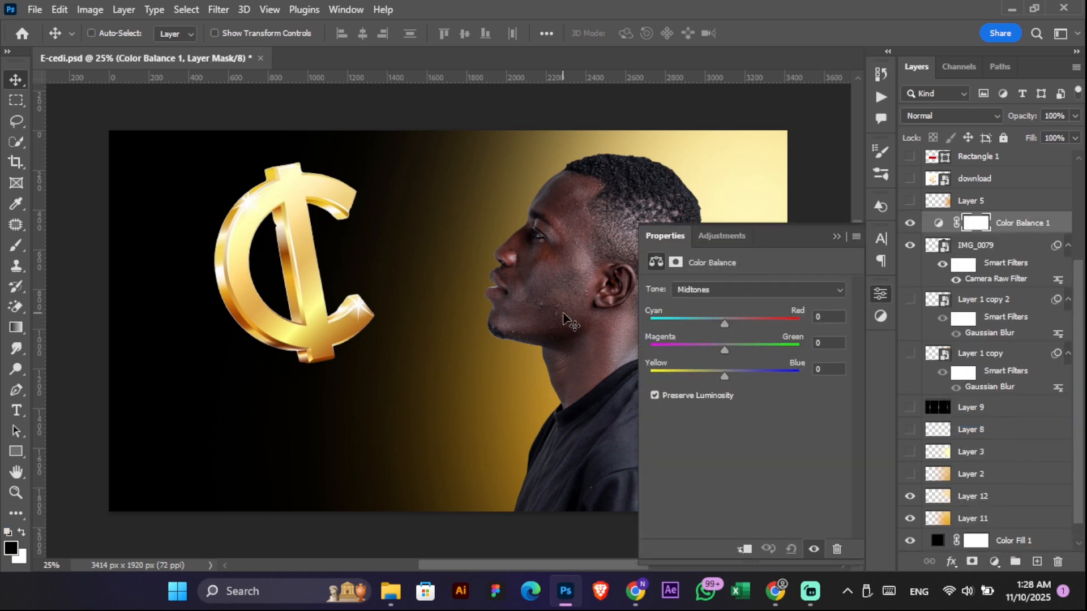
pyautogui.hscroll(5, 564, 315)
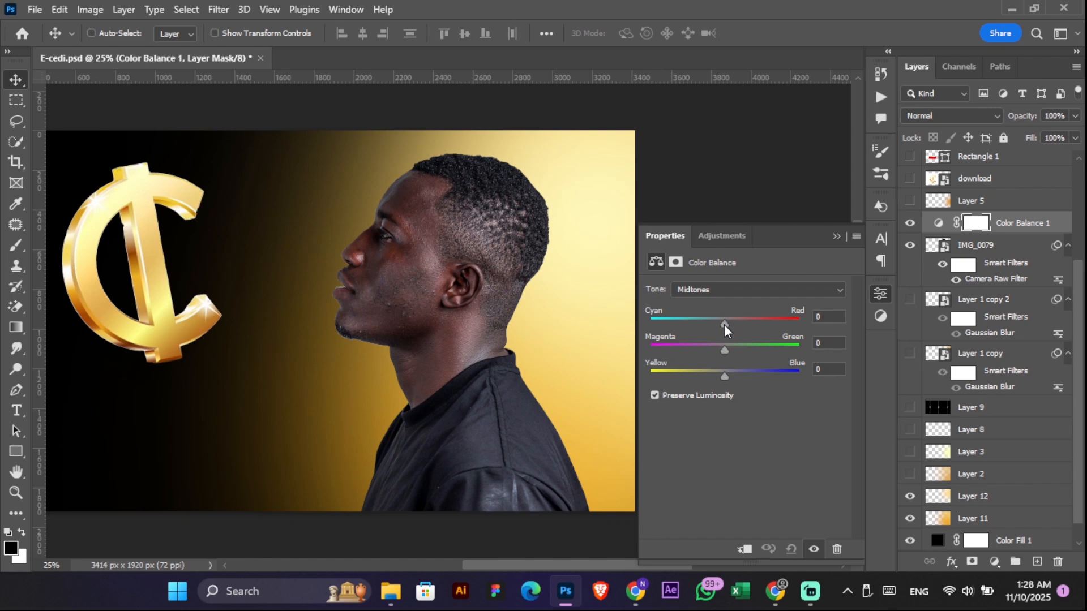
pyautogui.moveTo(725, 325); pyautogui.dragTo(730, 324)
pyautogui.moveTo(727, 378); pyautogui.dragTo(712, 376)
pyautogui.click(836, 238)
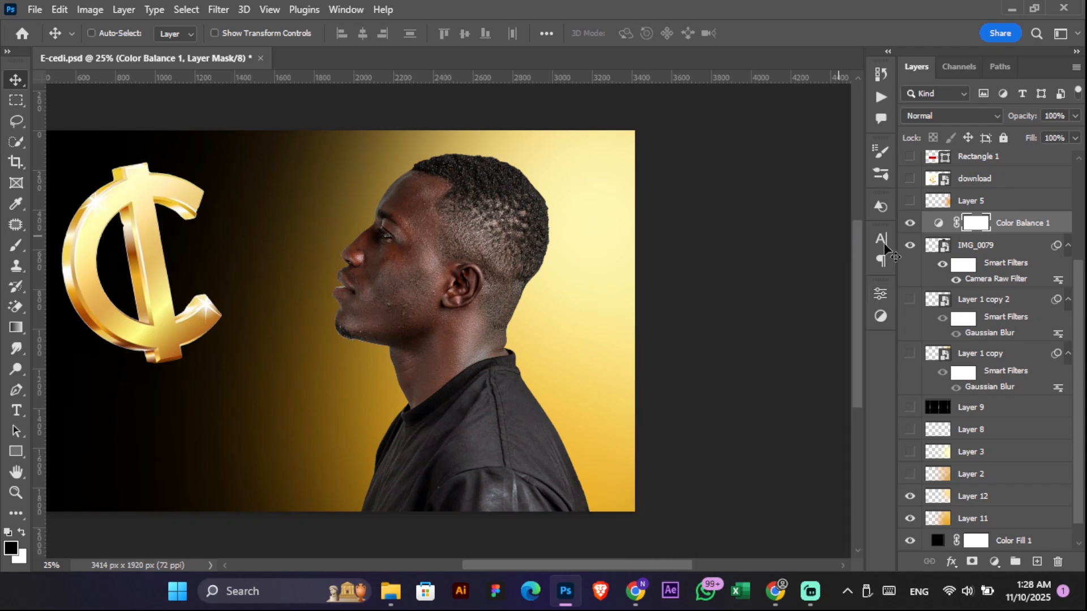
# Step: Clip the Color Balance adjustment to the portrait layer as a clipping mask
pyautogui.click(910, 223)
pyautogui.hscroll(-3, 575, 269)
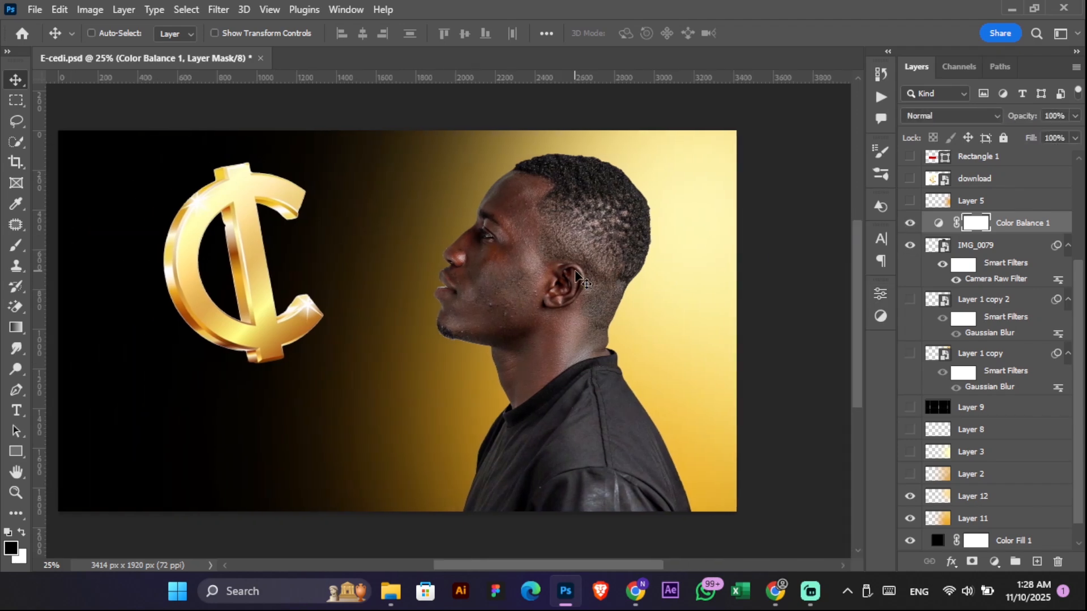
pyautogui.rightClick(1026, 234)
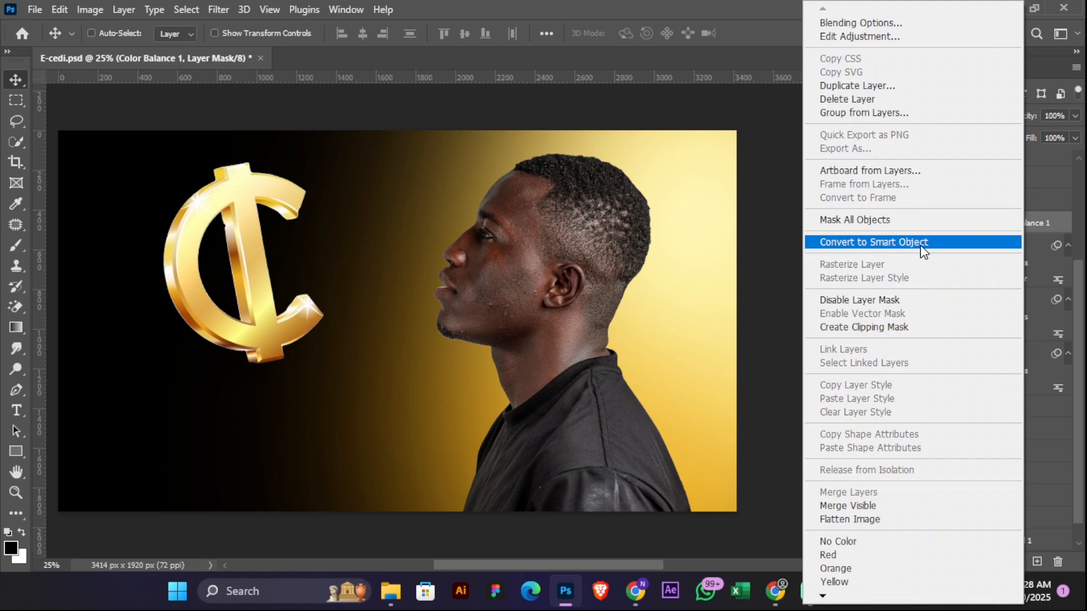
pyautogui.click(908, 327)
pyautogui.hscroll(-1, 637, 332)
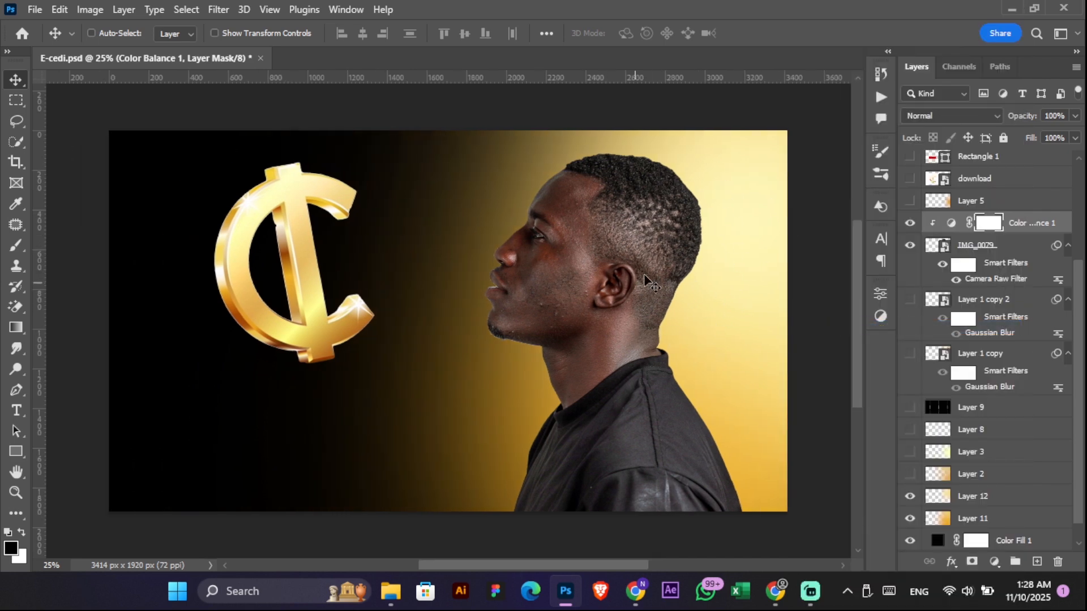
# Step: Open the Blending Options of the portrait layer
pyautogui.click(1032, 252)
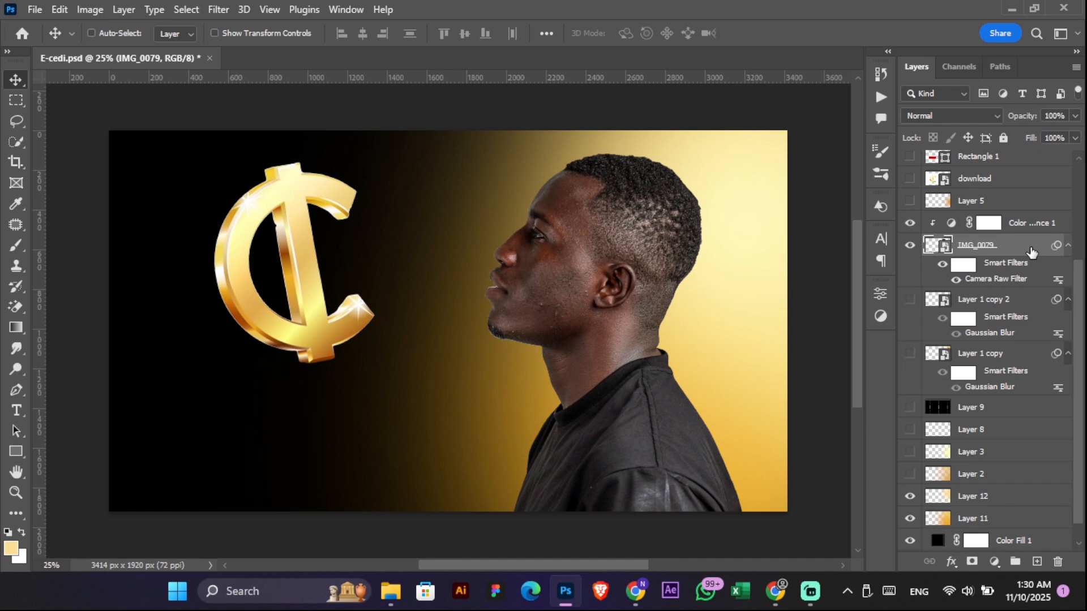
pyautogui.rightClick(1030, 247)
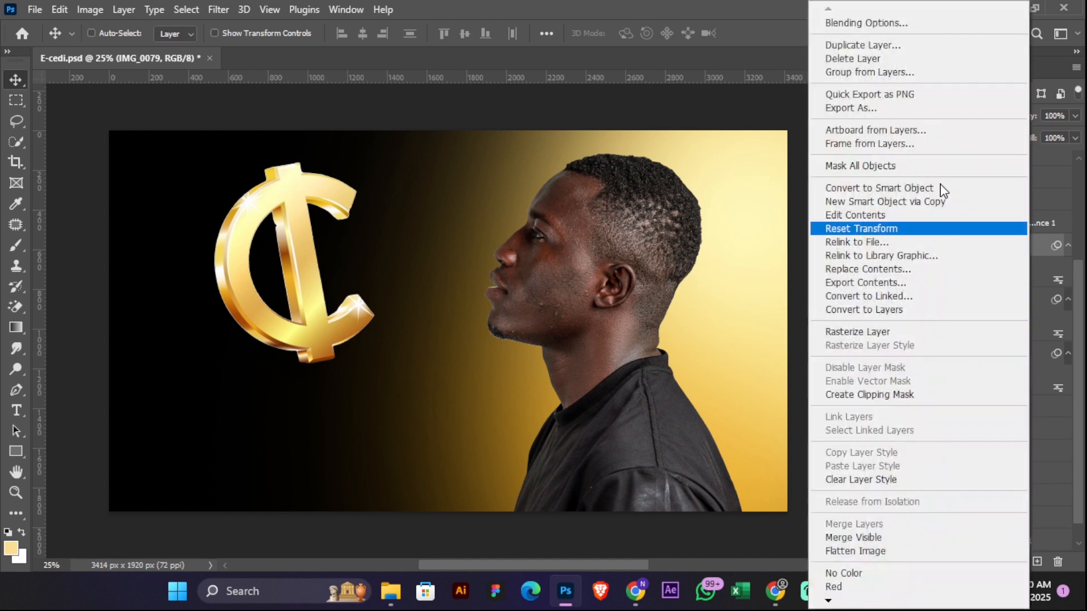
pyautogui.click(876, 28)
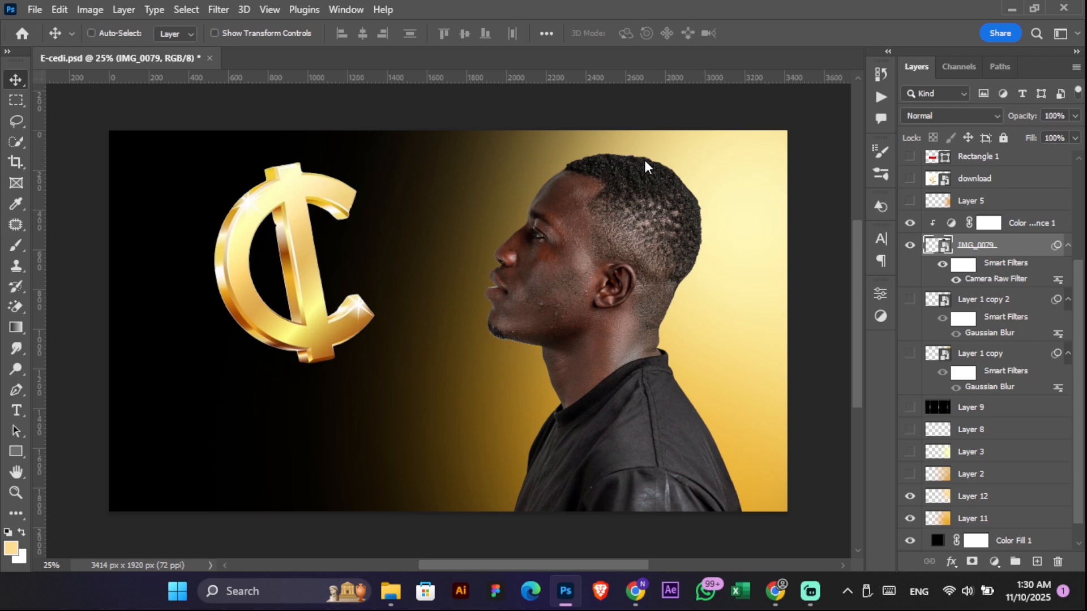
pyautogui.moveTo(623, 134); pyautogui.dragTo(431, 125)
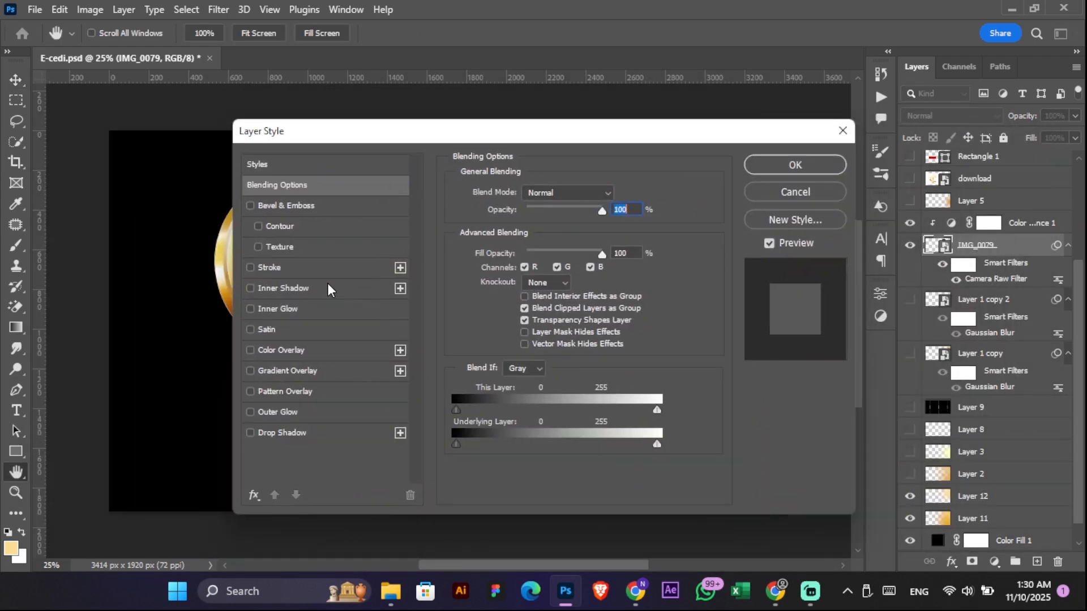
# Step: Try a white Normal-mode inner shadow on the portrait, then cancel the layer style changes
pyautogui.click(322, 298)
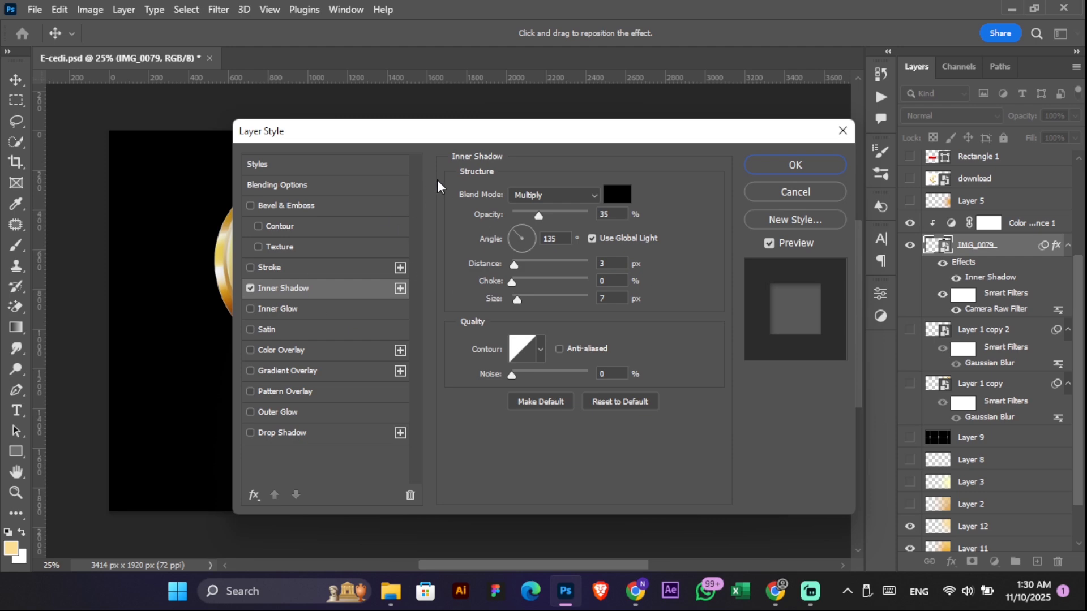
pyautogui.moveTo(390, 138); pyautogui.dragTo(807, 132)
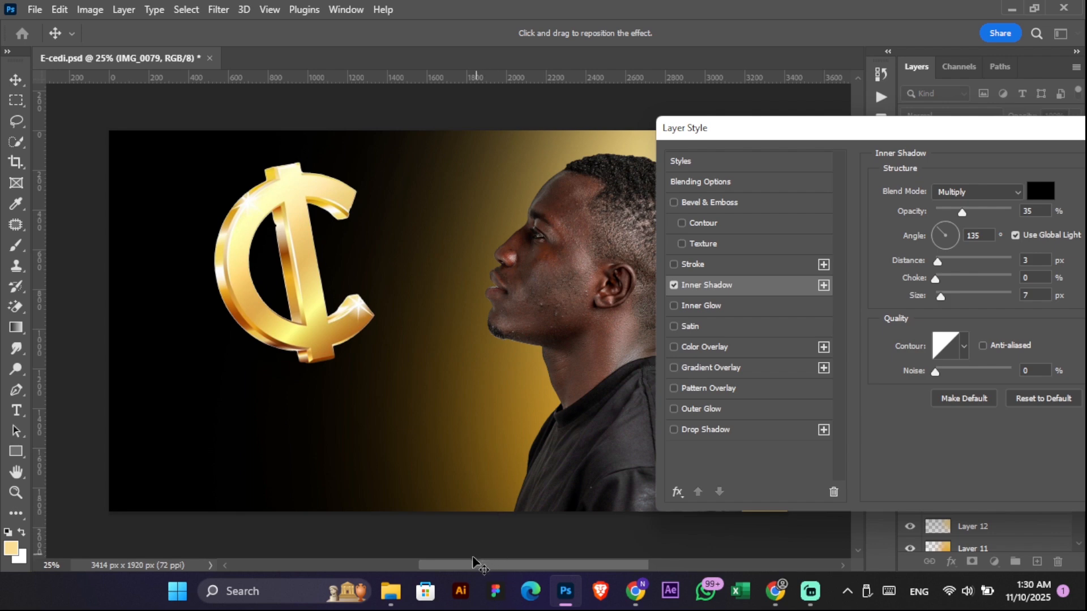
pyautogui.moveTo(481, 565); pyautogui.dragTo(536, 564)
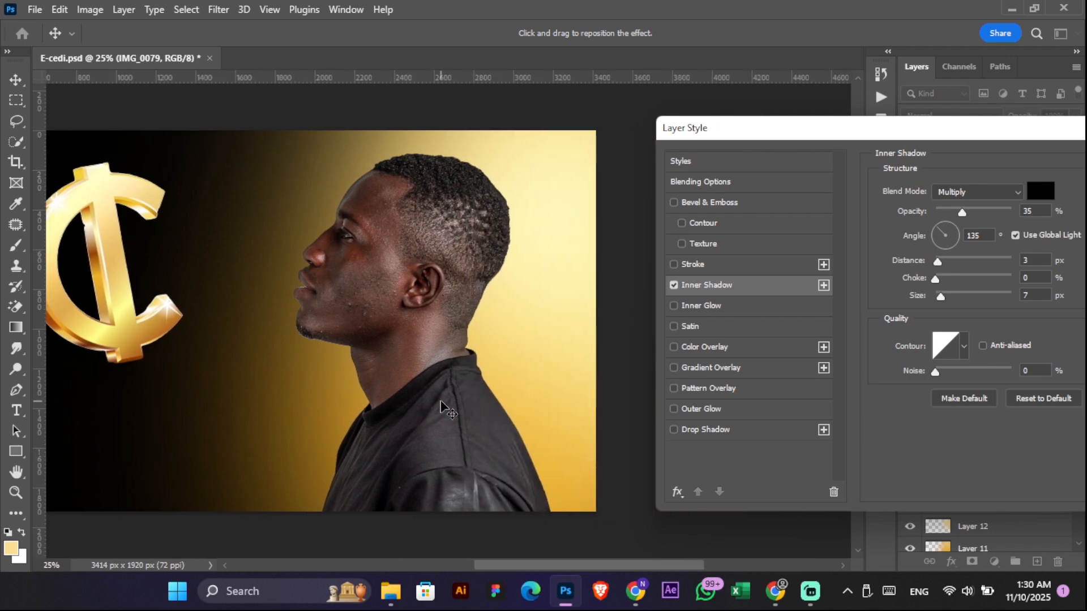
pyautogui.moveTo(790, 131); pyautogui.dragTo(695, 114)
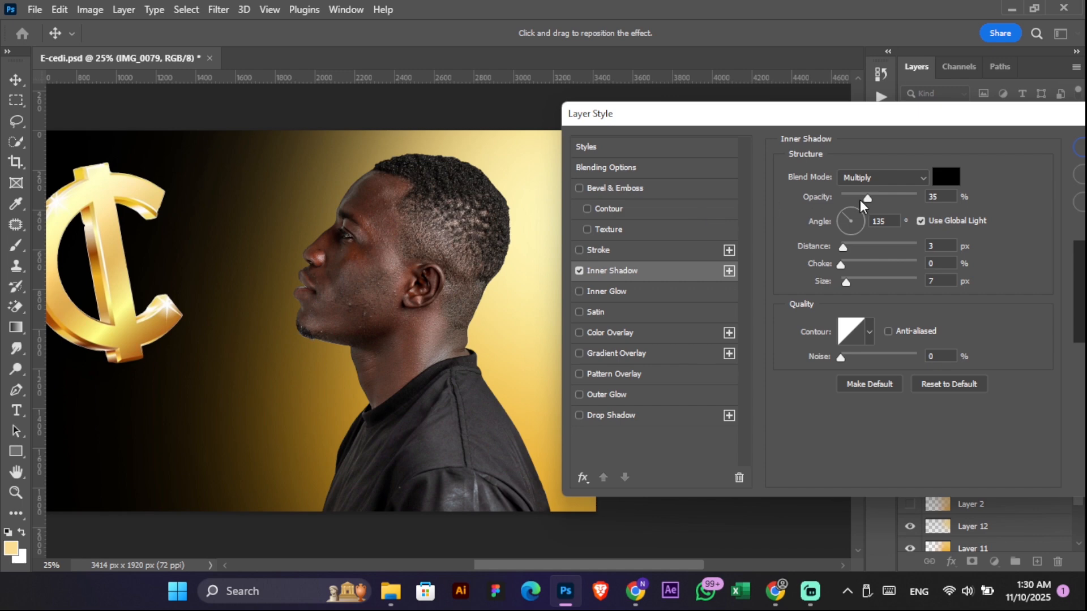
pyautogui.click(886, 177)
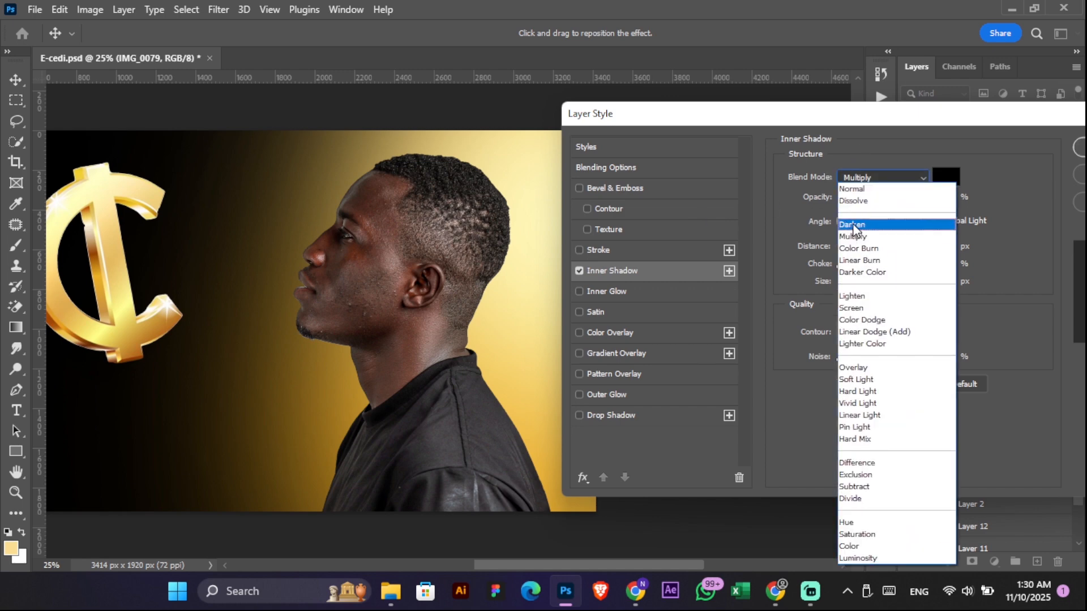
pyautogui.click(861, 188)
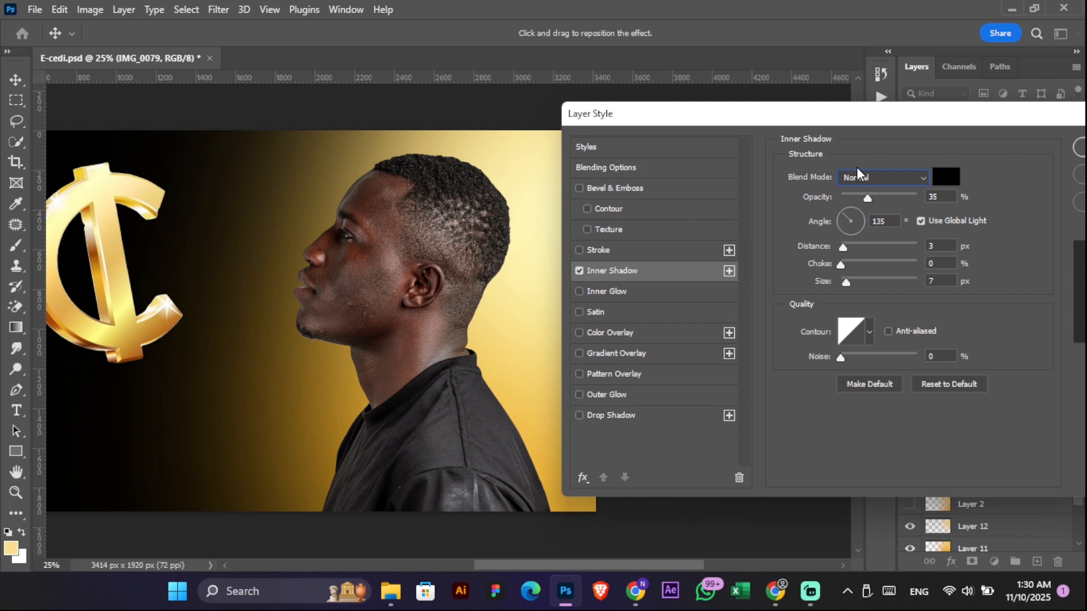
pyautogui.click(947, 181)
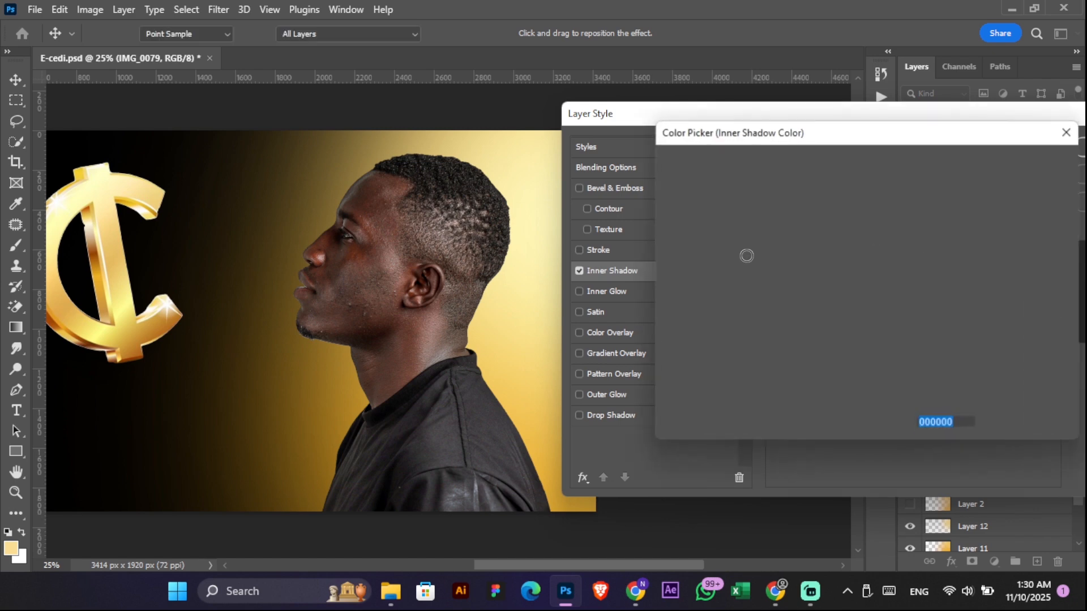
pyautogui.write('ffffff')
pyautogui.click(1000, 166)
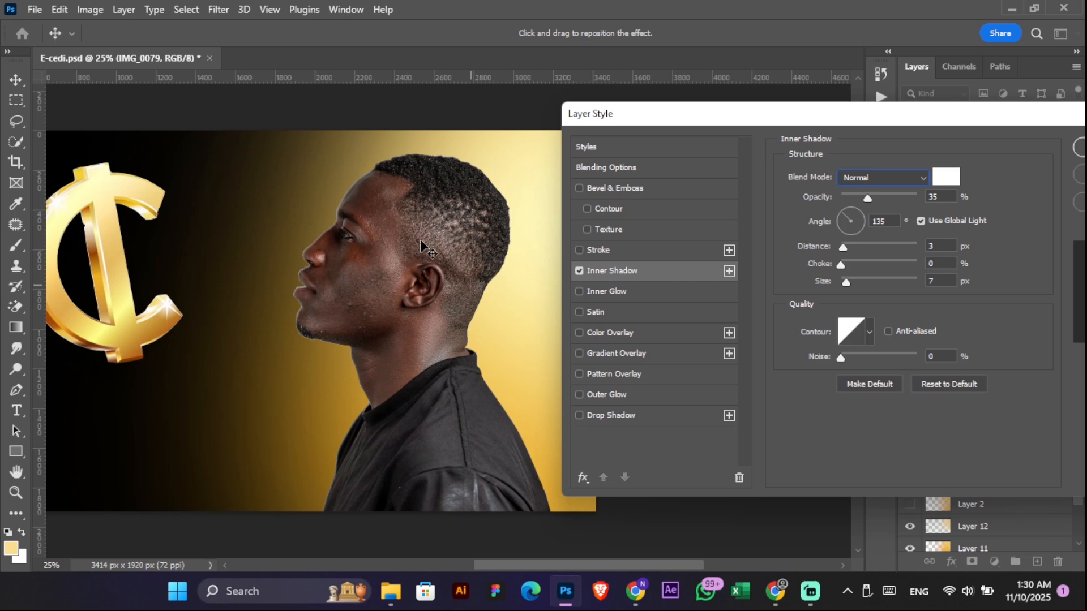
pyautogui.moveTo(399, 266); pyautogui.dragTo(424, 313)
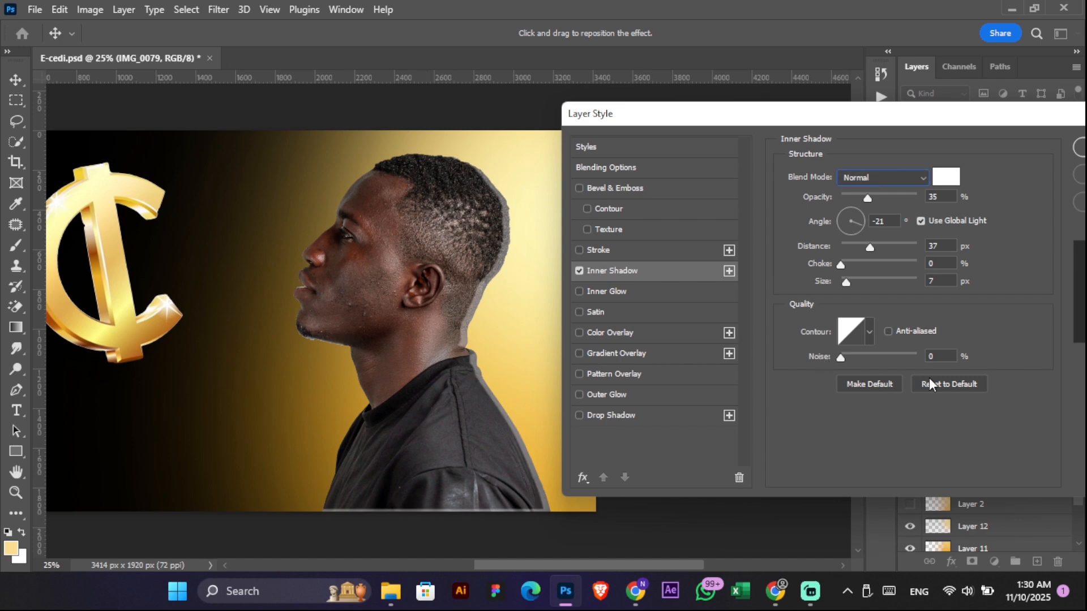
pyautogui.click(1082, 175)
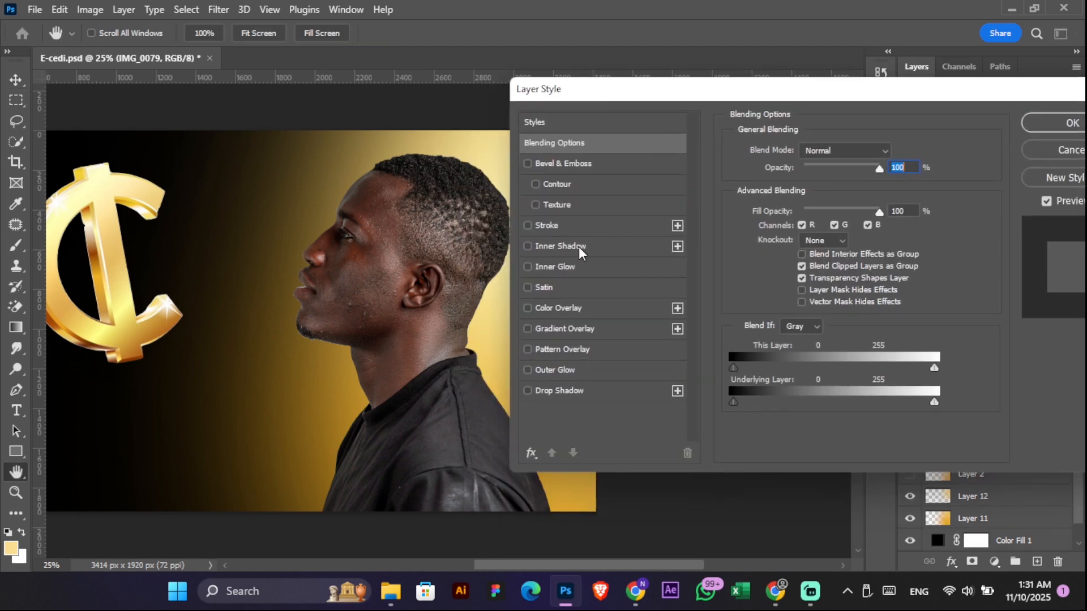
# Step: Enable Inner Shadow on the portrait and set its blend mode to Normal
pyautogui.click(579, 246)
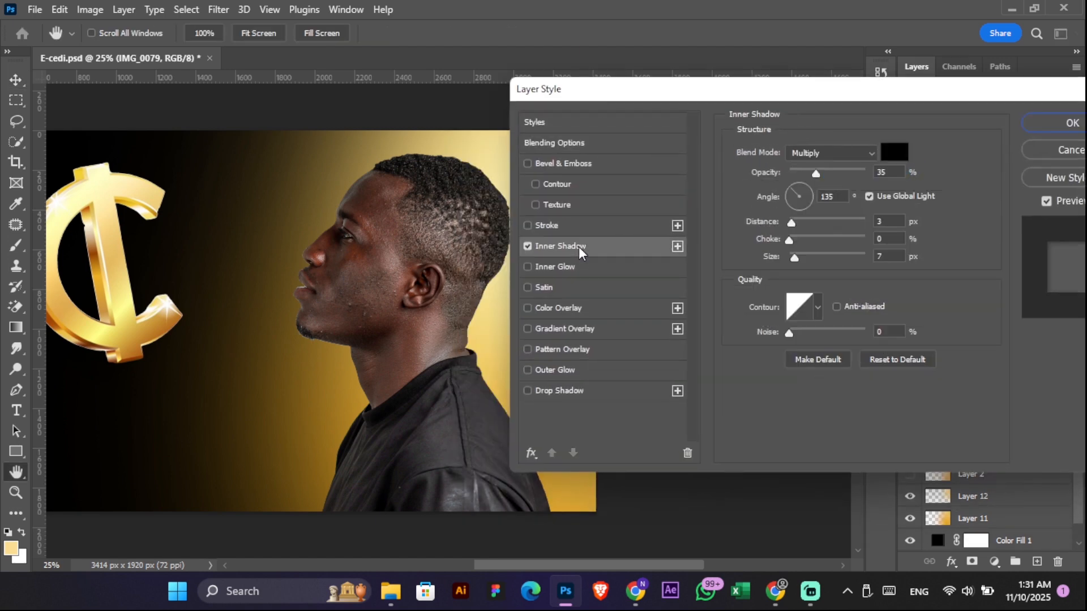
pyautogui.click(853, 154)
pyautogui.click(815, 164)
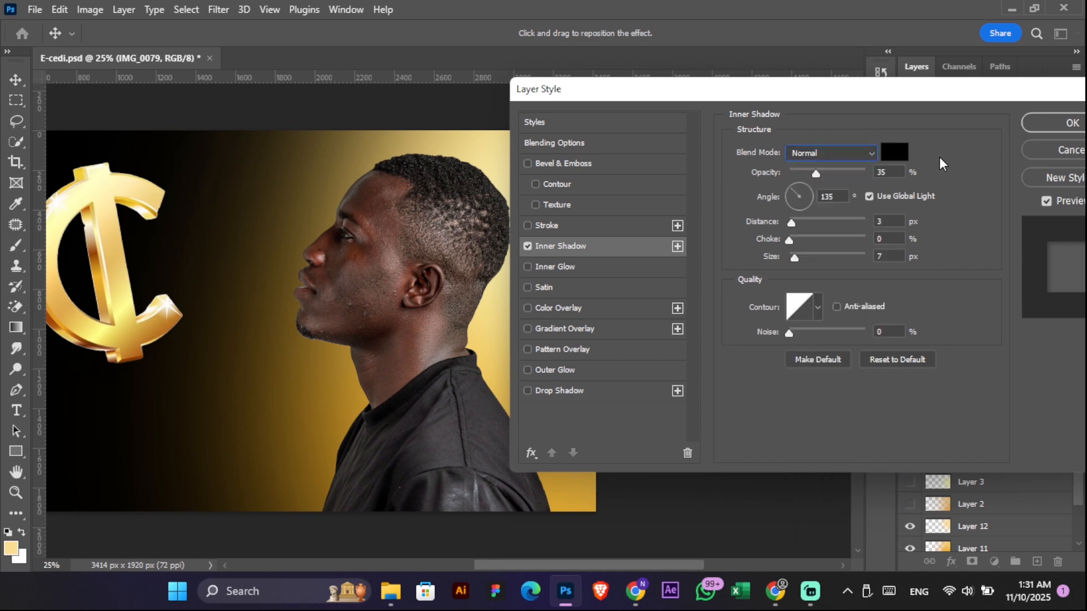
pyautogui.moveTo(878, 89); pyautogui.dragTo(819, 97)
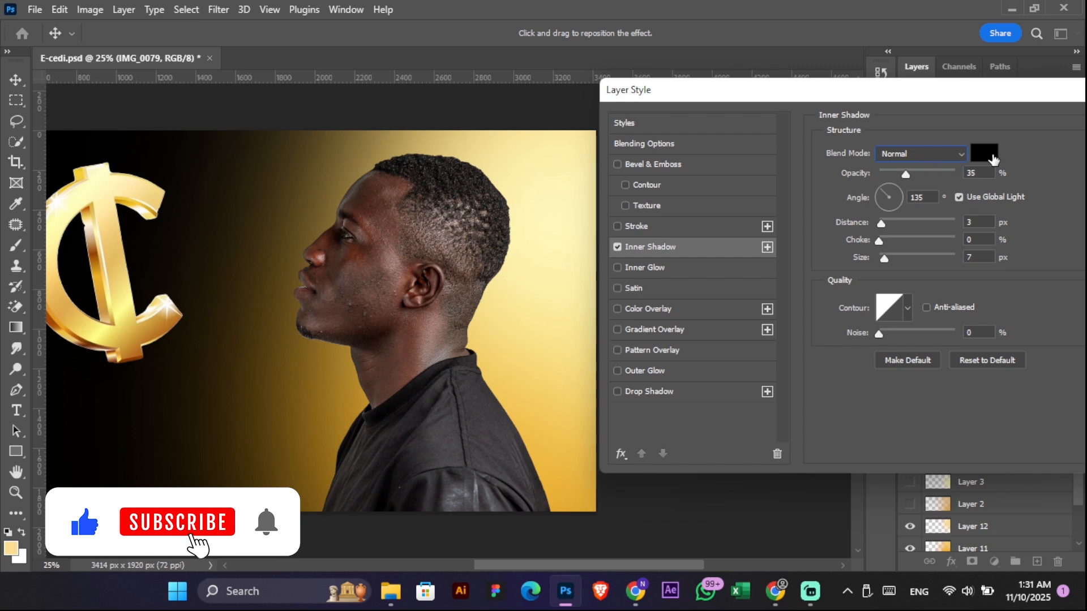
pyautogui.click(992, 160)
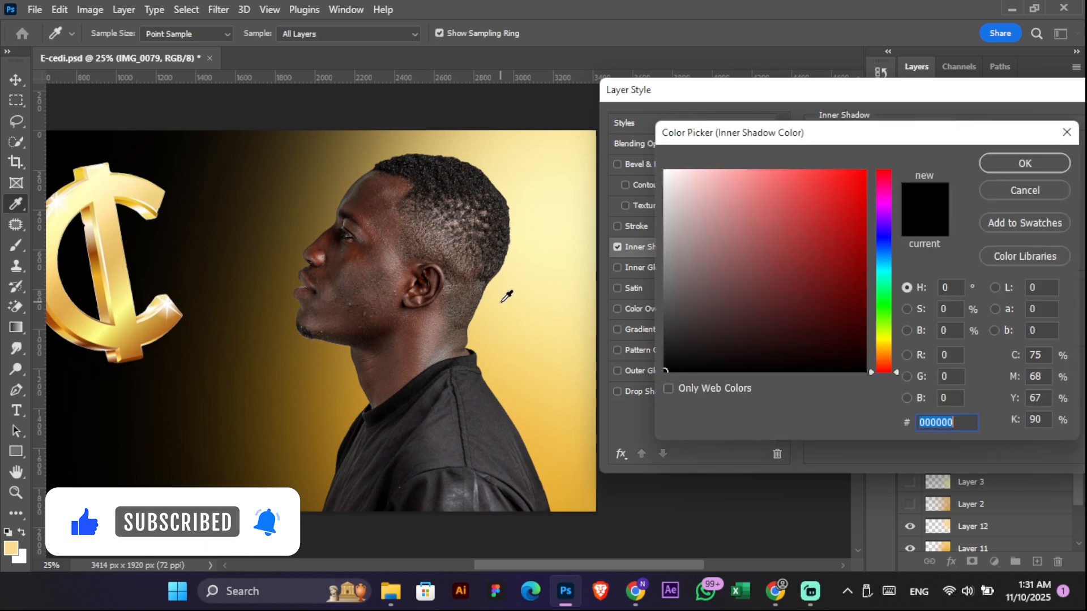
pyautogui.click(1030, 163)
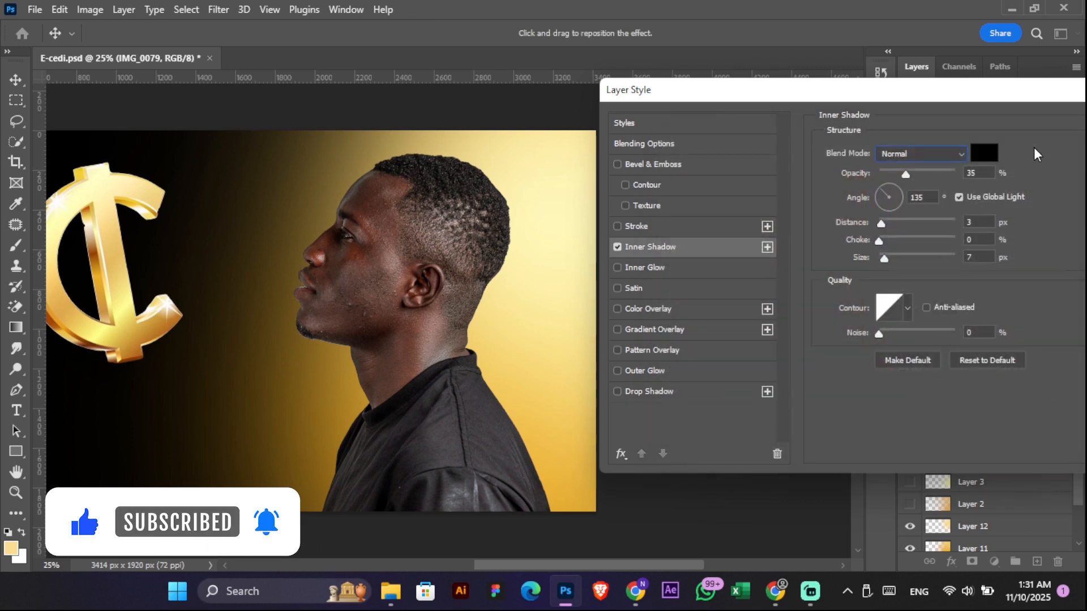
# Step: Sample a light gold colour from the canvas background as the inner shadow colour
pyautogui.click(989, 153)
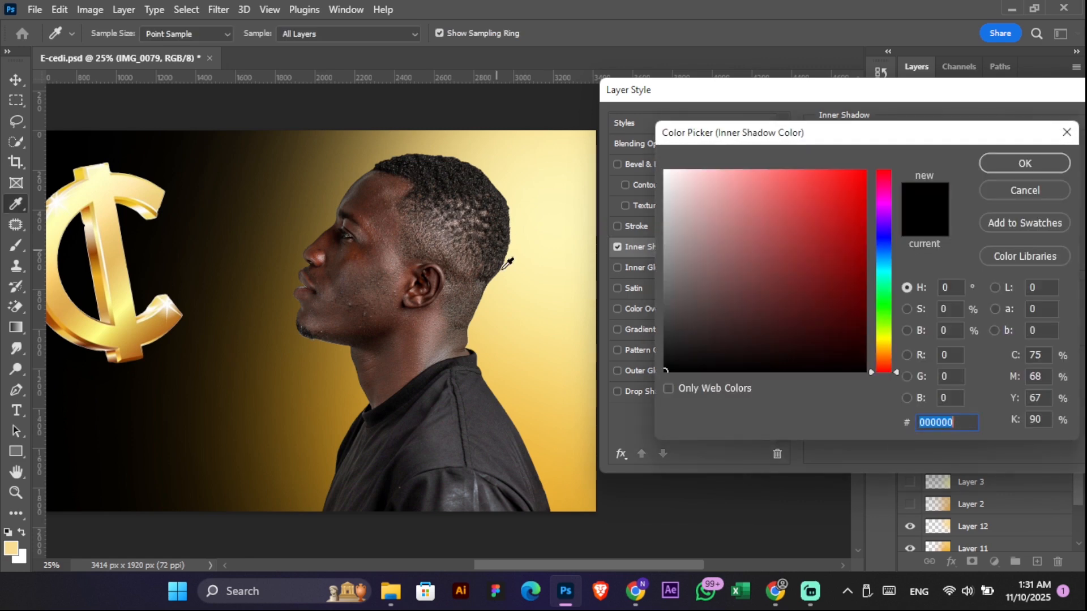
pyautogui.click(501, 333)
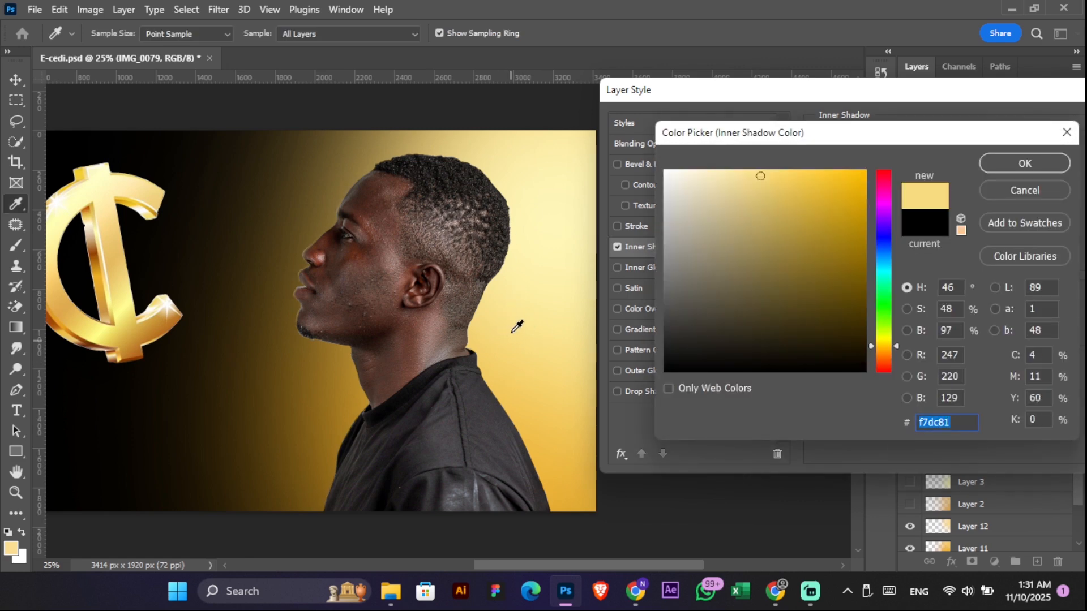
pyautogui.click(557, 290)
pyautogui.click(1019, 166)
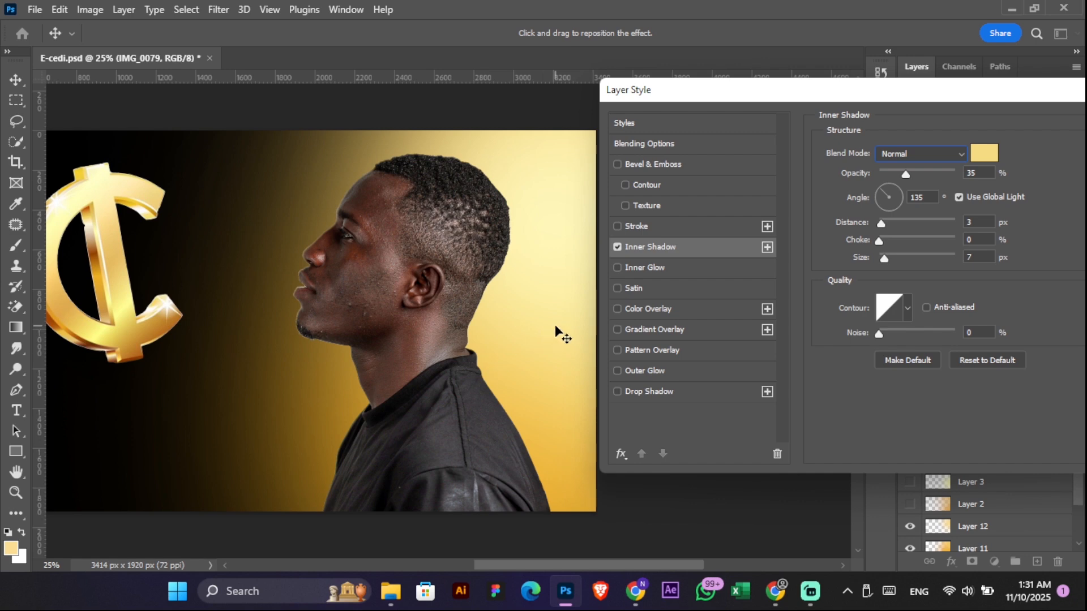
# Step: Set the inner shadow opacity to 100% and offset it on the canvas to about 17 px at 35°
pyautogui.moveTo(555, 327); pyautogui.dragTo(550, 326)
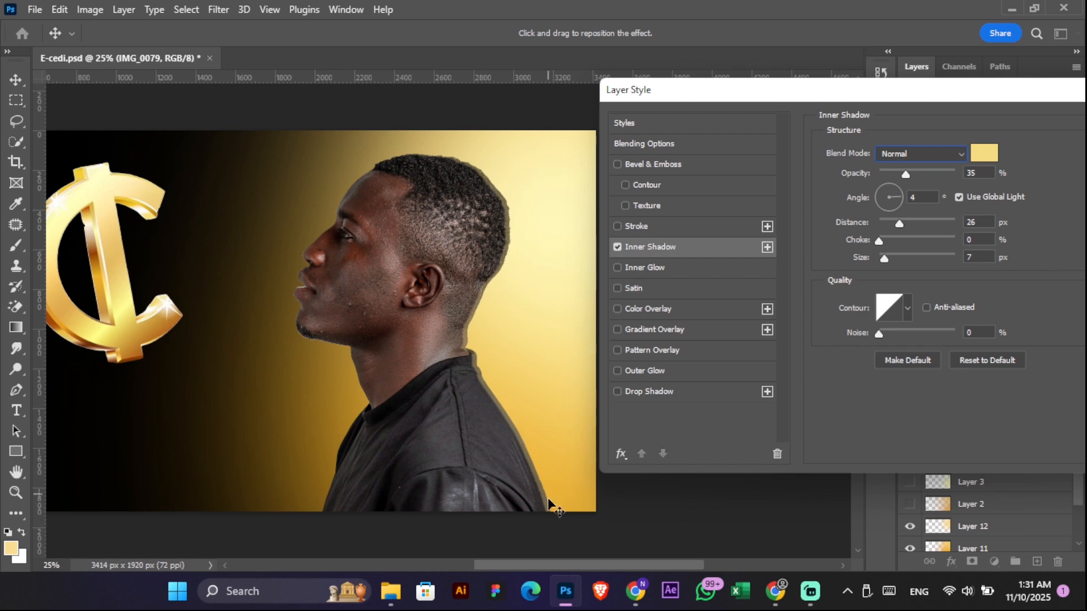
pyautogui.moveTo(927, 169); pyautogui.dragTo(1000, 186)
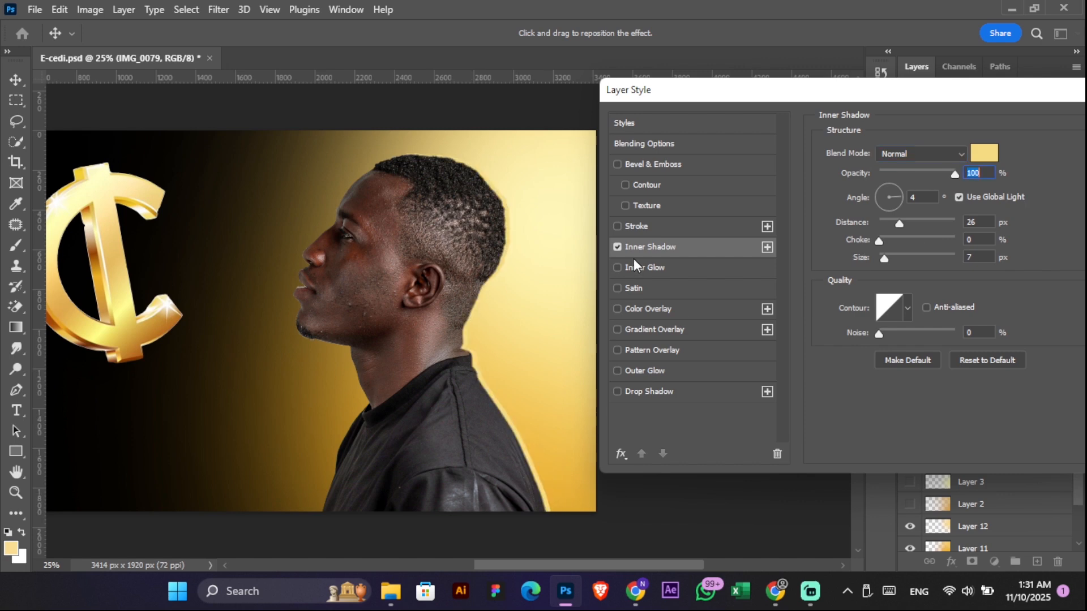
pyautogui.moveTo(533, 375)
pyautogui.mouseDown()
pyautogui.moveTo(545, 374)
pyautogui.moveTo(524, 375)
pyautogui.mouseUp()
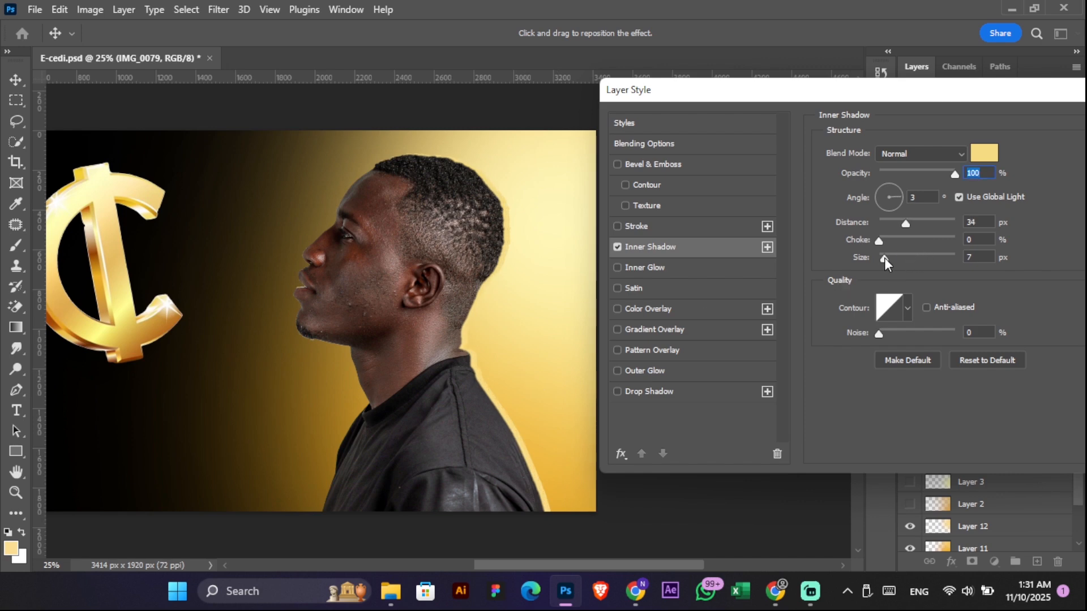
pyautogui.moveTo(887, 258)
pyautogui.mouseDown()
pyautogui.moveTo(896, 259)
pyautogui.moveTo(882, 241)
pyautogui.mouseUp()
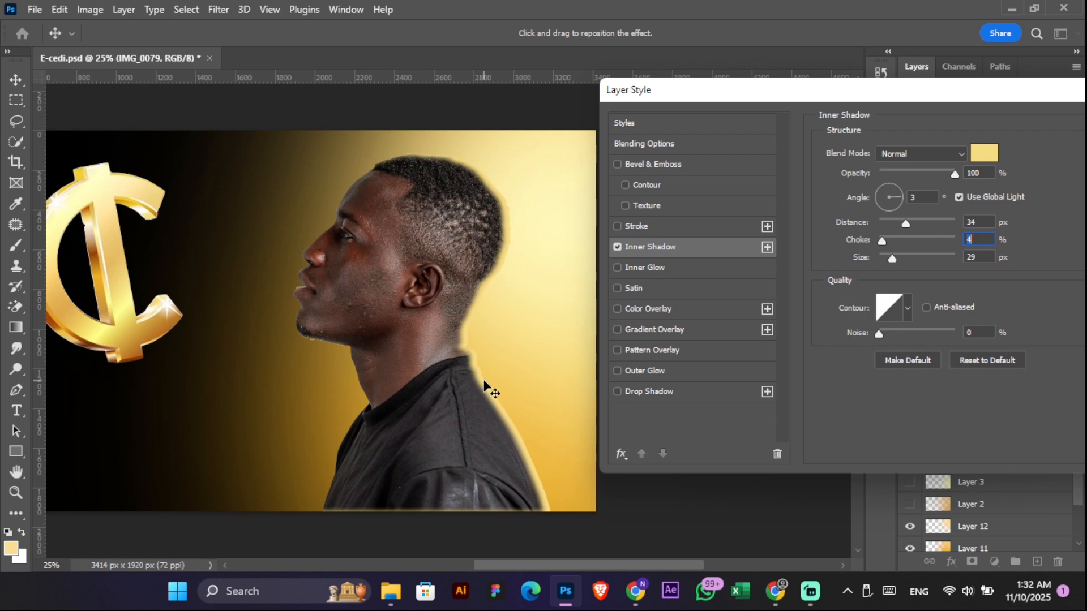
pyautogui.moveTo(502, 382); pyautogui.dragTo(505, 384)
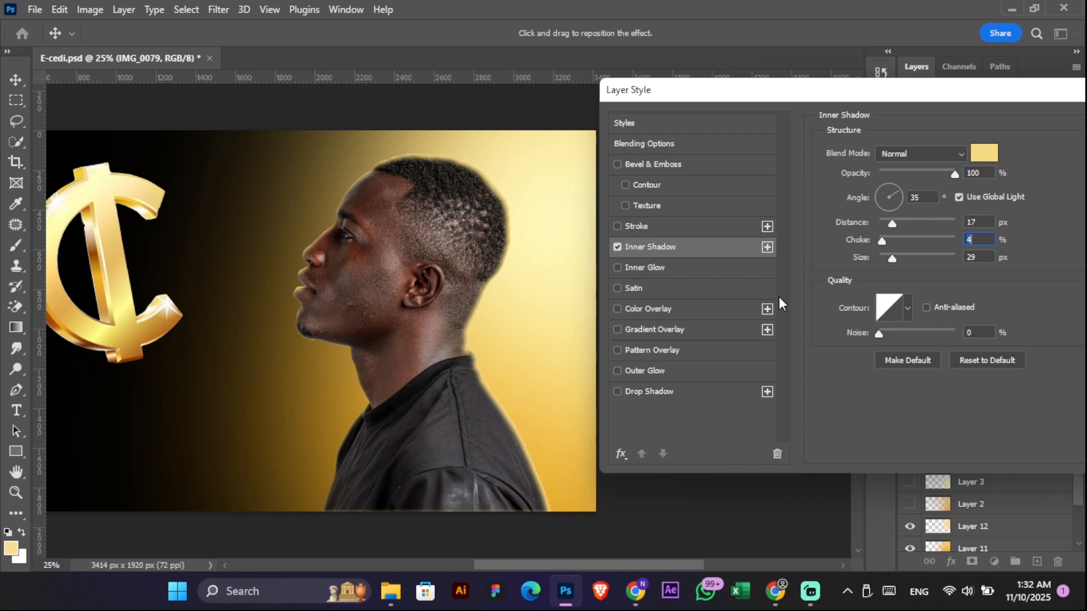
pyautogui.moveTo(894, 257); pyautogui.dragTo(893, 257)
# Step: Set the inner shadow choke to 2% and size to 21 px, and apply the layer style
pyautogui.click(881, 242)
pyautogui.moveTo(1040, 101)
pyautogui.mouseDown()
pyautogui.moveTo(875, 90)
pyautogui.moveTo(1024, 98)
pyautogui.mouseUp()
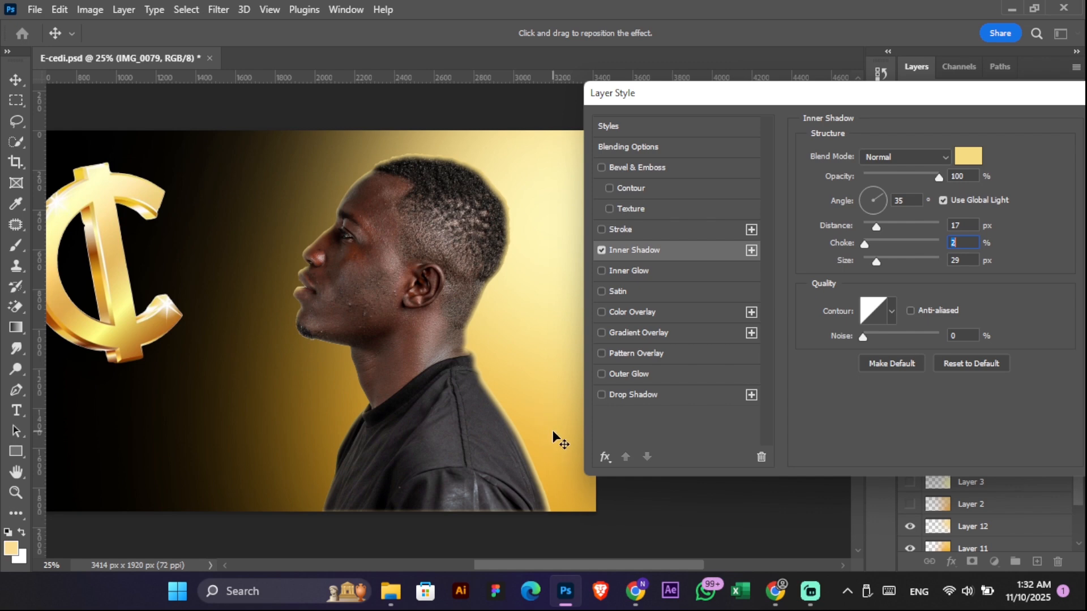
pyautogui.moveTo(1039, 95); pyautogui.dragTo(1085, 90)
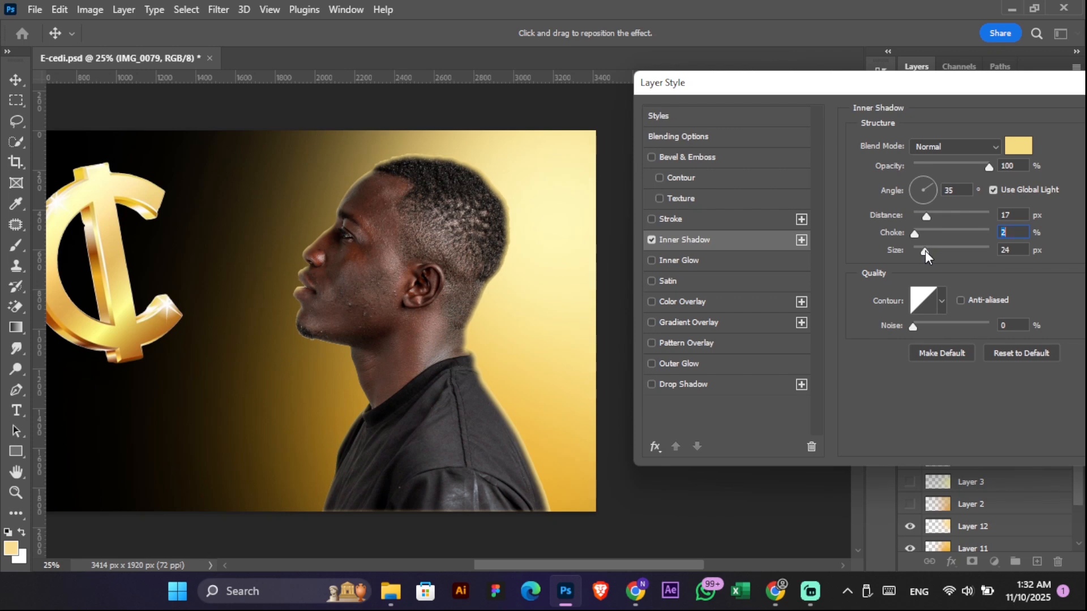
pyautogui.moveTo(925, 250); pyautogui.dragTo(924, 250)
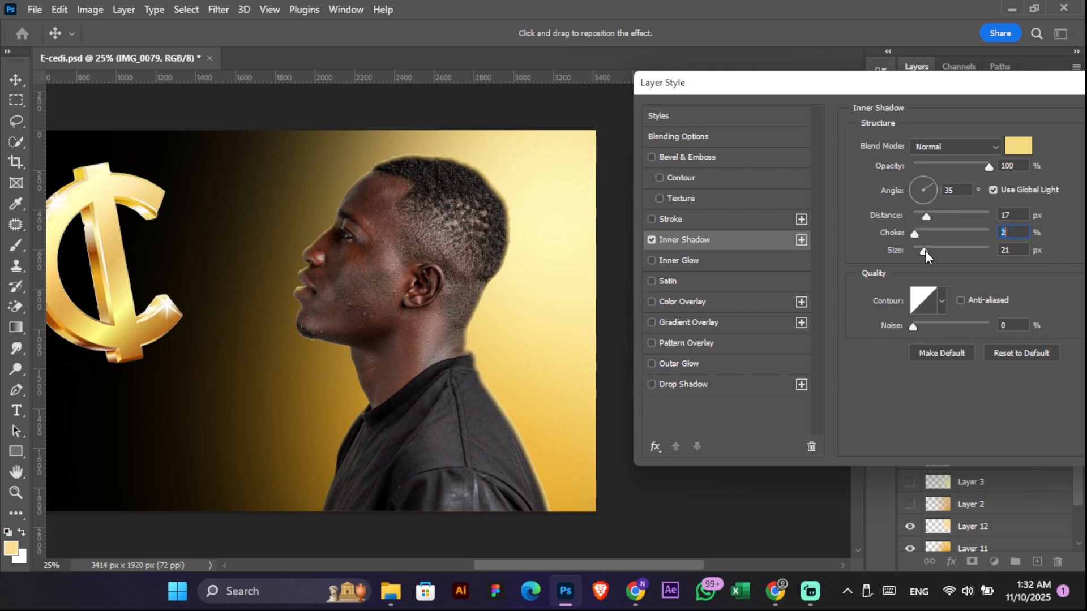
pyautogui.press('Tab')
pyautogui.moveTo(1001, 97); pyautogui.dragTo(752, 94)
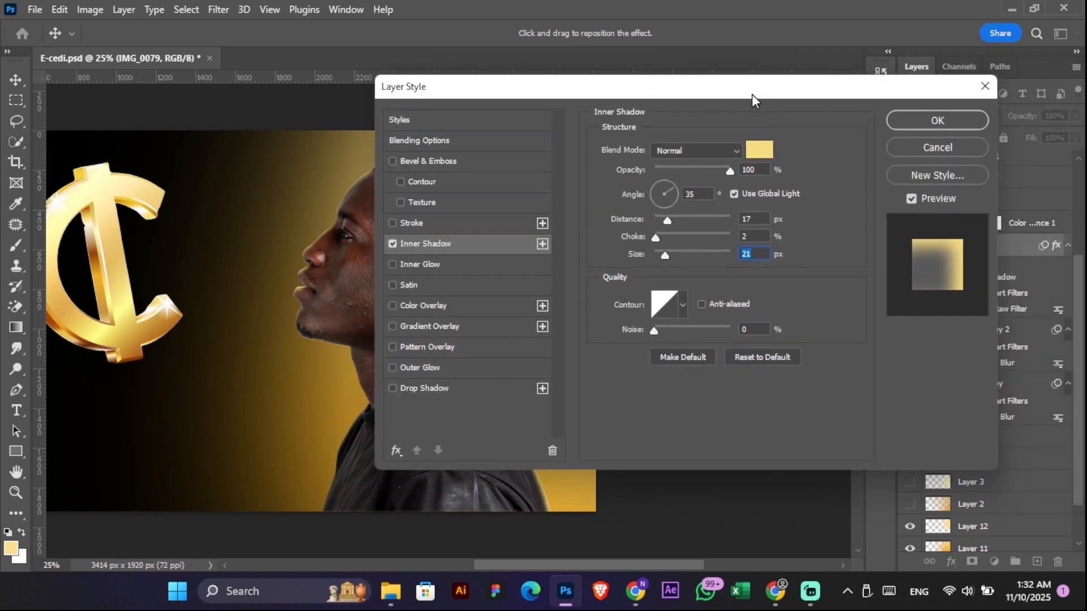
pyautogui.click(943, 117)
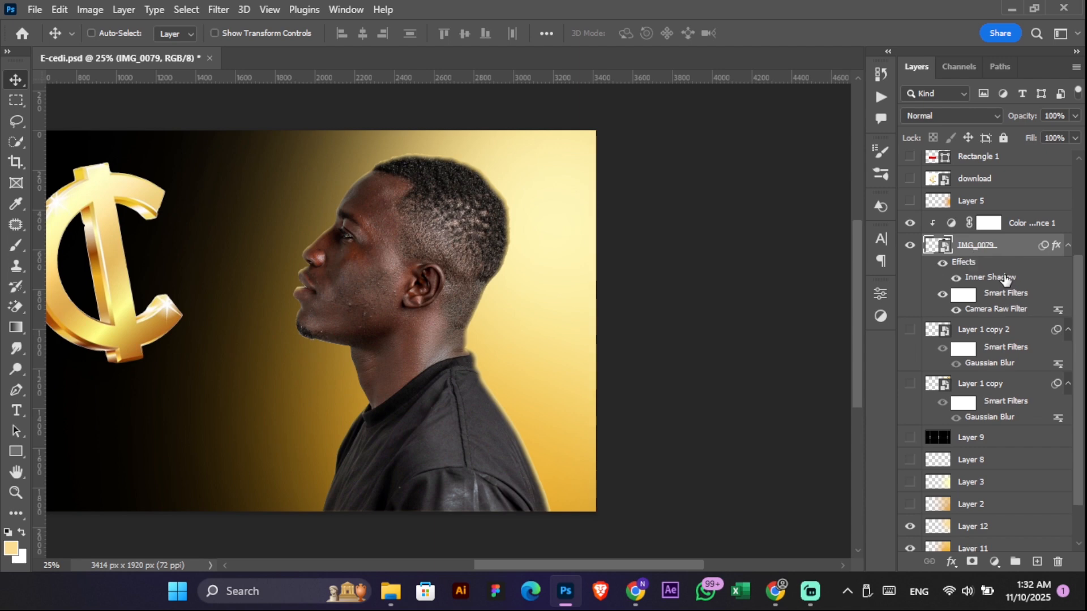
# Step: Convert the portrait's inner shadow effect into its own layer and add a layer mask to it
pyautogui.rightClick(1005, 278)
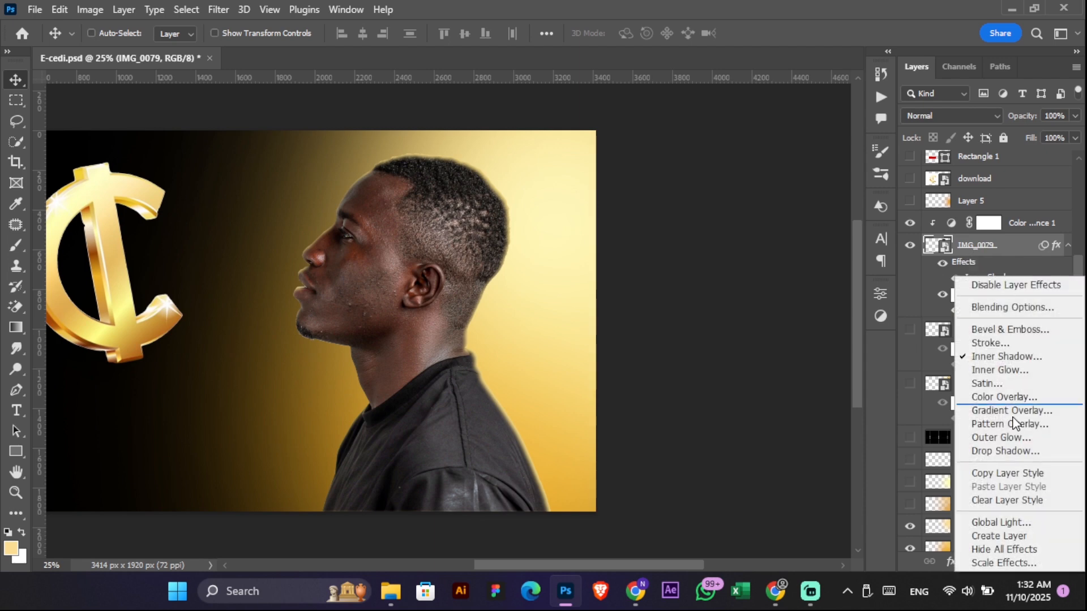
pyautogui.click(1011, 540)
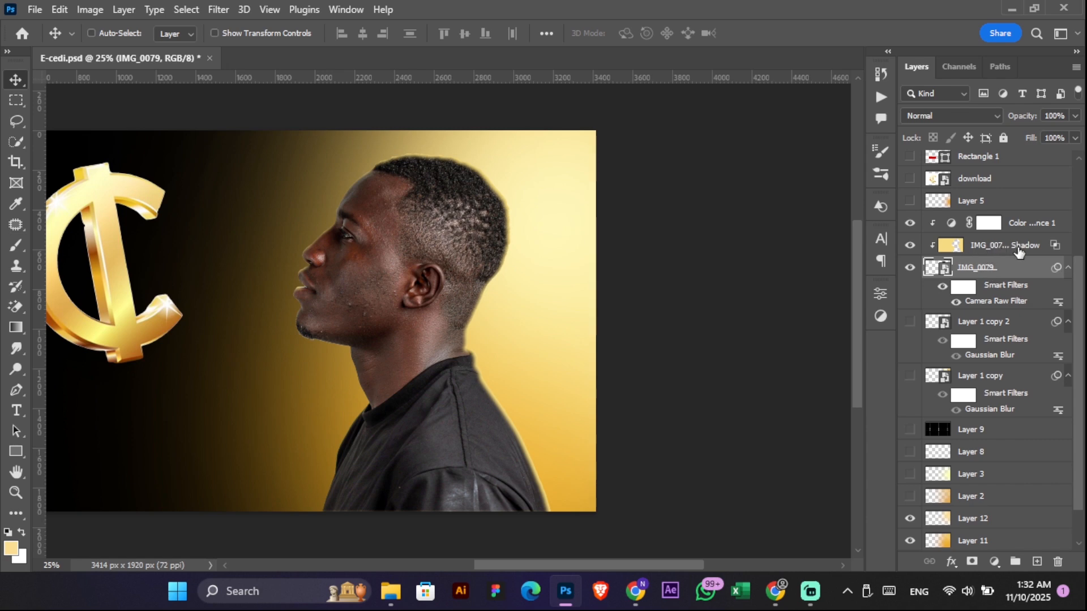
pyautogui.click(1036, 247)
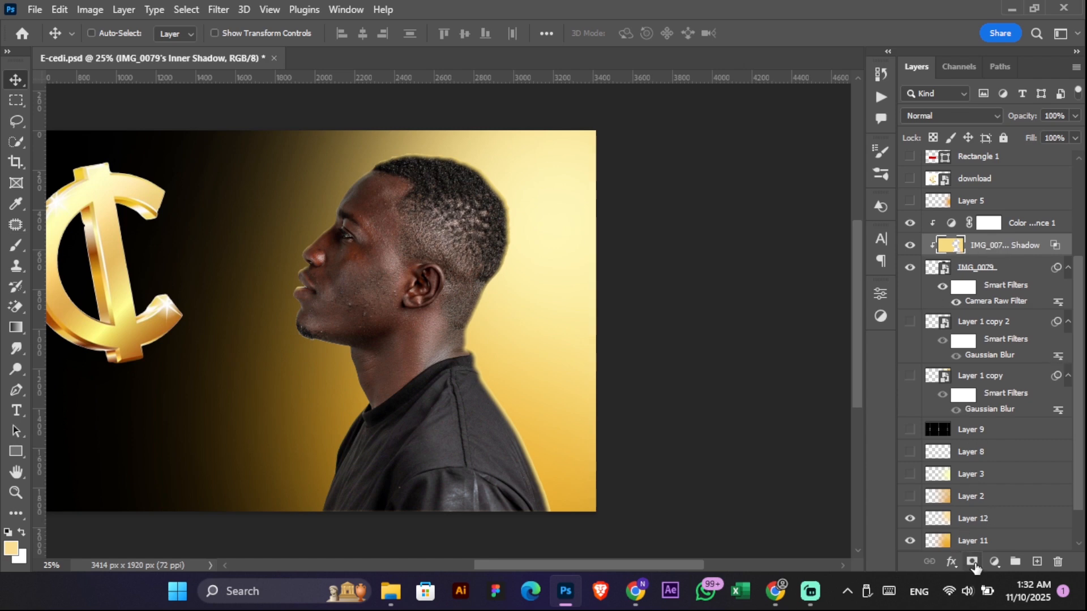
pyautogui.click(972, 562)
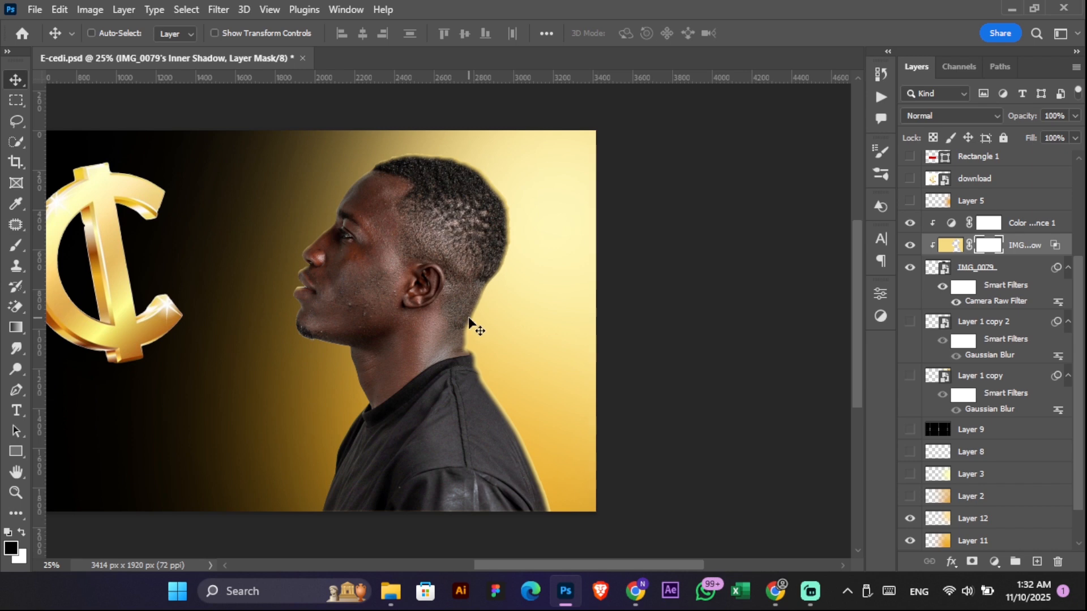
# Step: Set up a soft brush of about 400 px and paint on the inner shadow layer's mask
pyautogui.press('b')
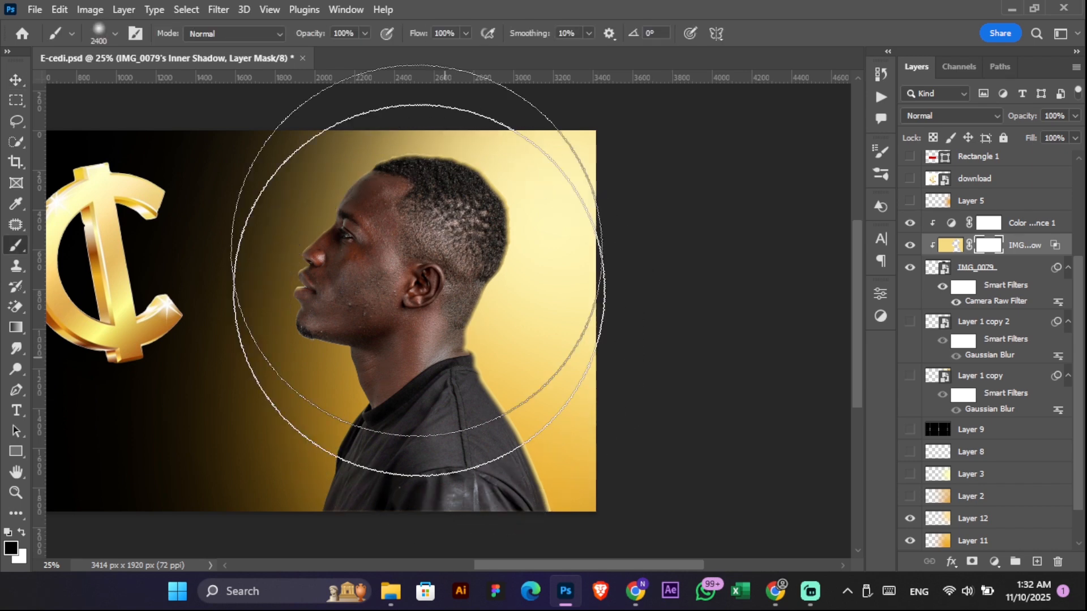
pyautogui.rightClick(375, 271)
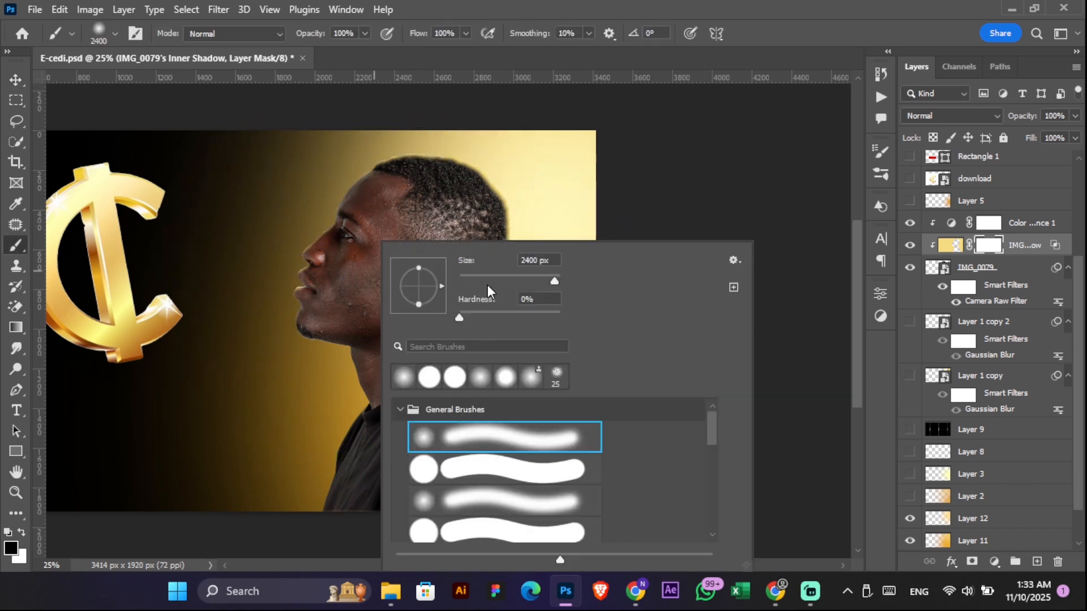
pyautogui.moveTo(507, 277); pyautogui.dragTo(515, 277)
pyautogui.click(337, 207)
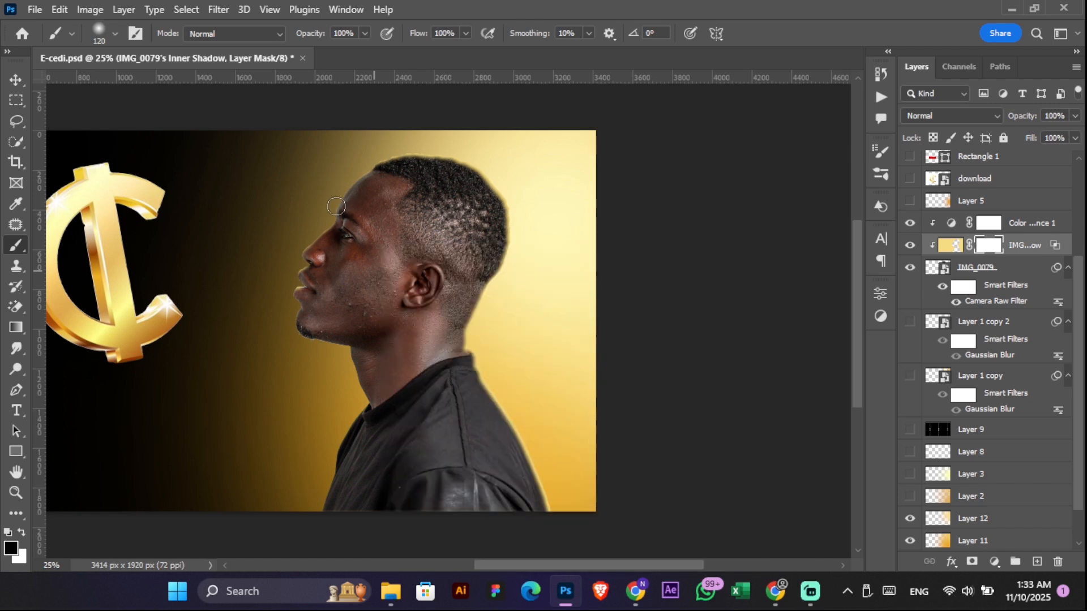
pyautogui.press(']')
pyautogui.press(']')
pyautogui.press(']')
pyautogui.press(']')
pyautogui.press(']')
pyautogui.press(']')
pyautogui.press(']')
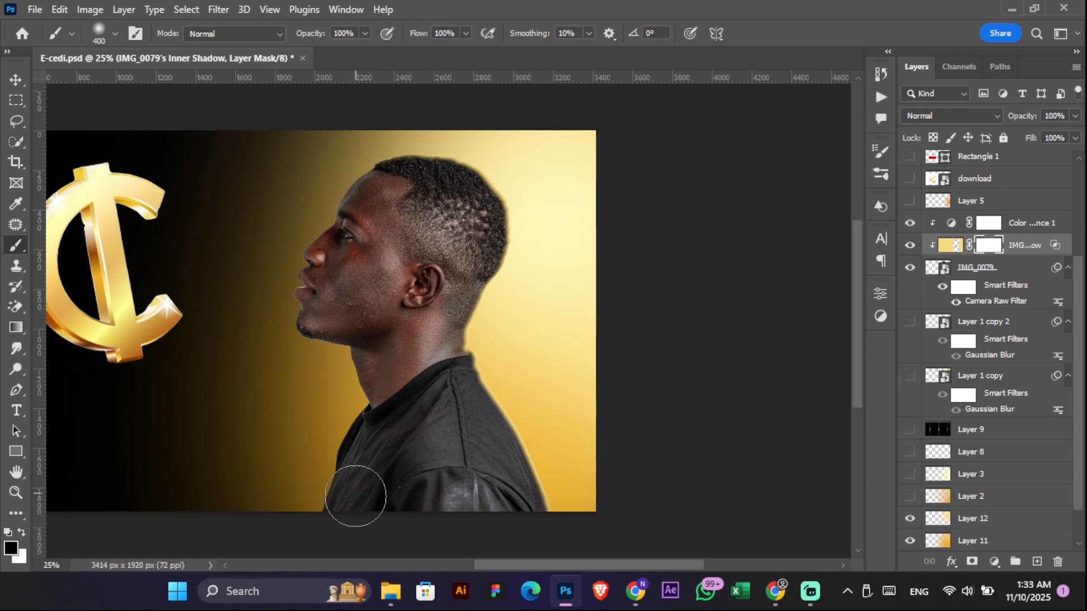
# Step: Select the coin layer and add a new empty layer above it
pyautogui.press('v')
pyautogui.hscroll(-2, 450, 322)
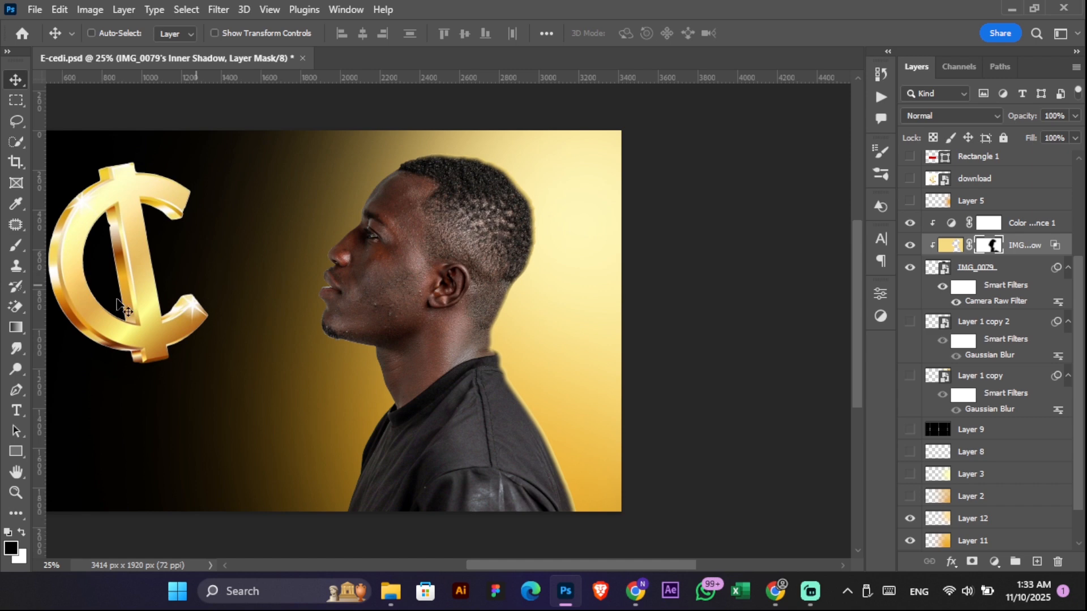
pyautogui.hscroll(2, 155, 294)
pyautogui.hscroll(-5, 154, 292)
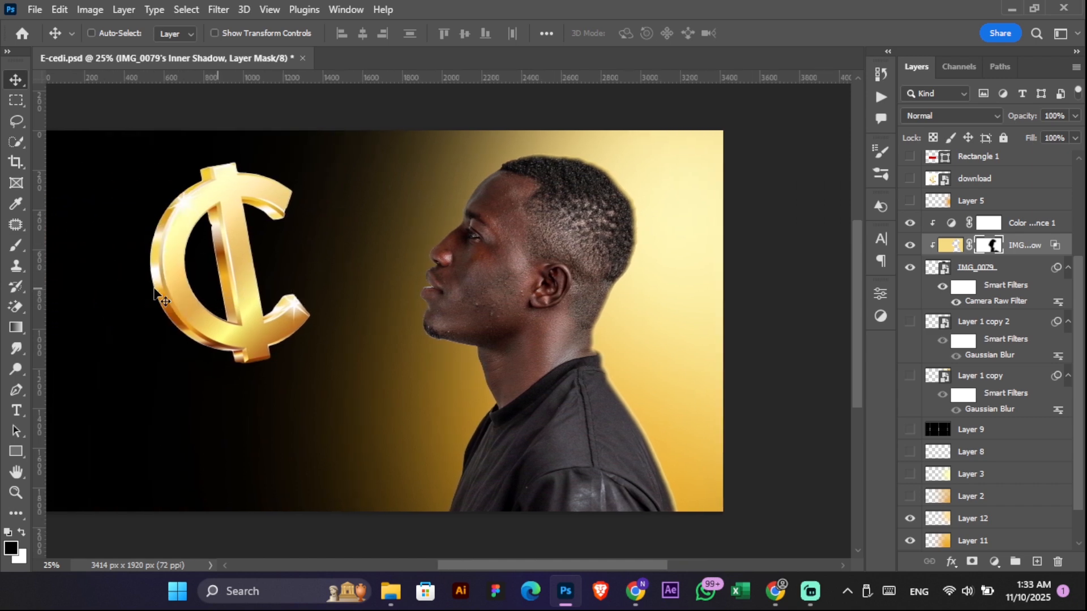
pyautogui.press('ctrl')
pyautogui.moveTo(254, 271); pyautogui.dragTo(238, 254)
pyautogui.hscroll(-2, 424, 310)
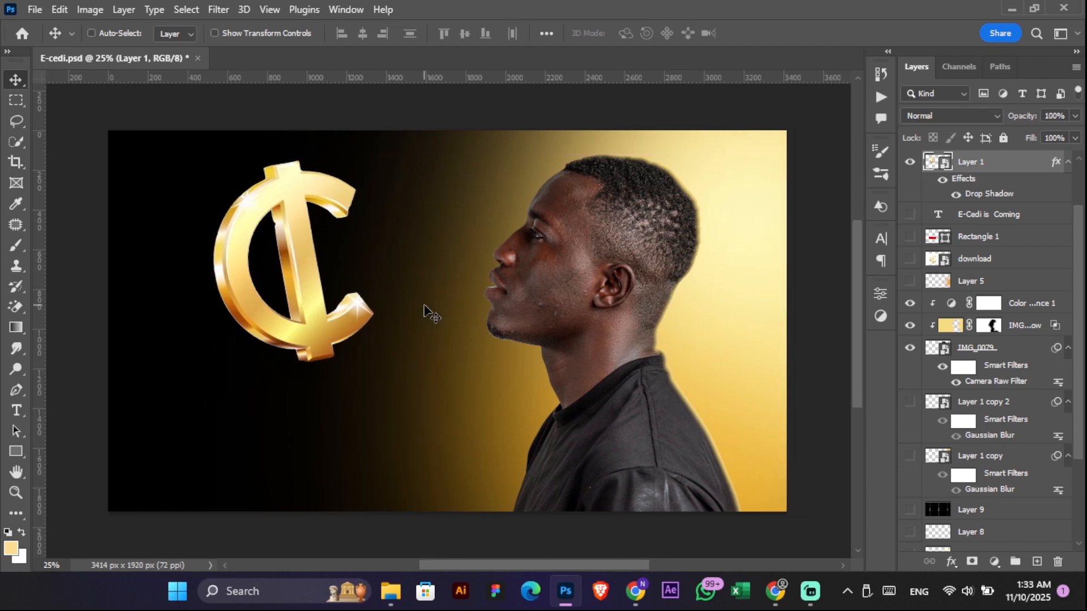
pyautogui.hscroll(-3, 476, 331)
pyautogui.scroll(3, 957, 262)
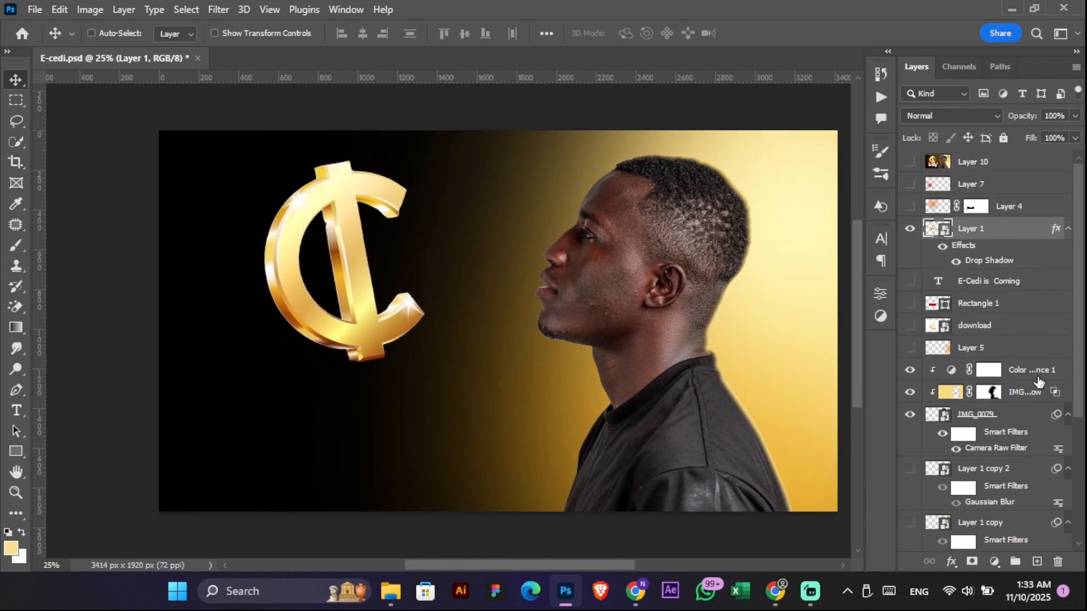
pyautogui.click(1036, 562)
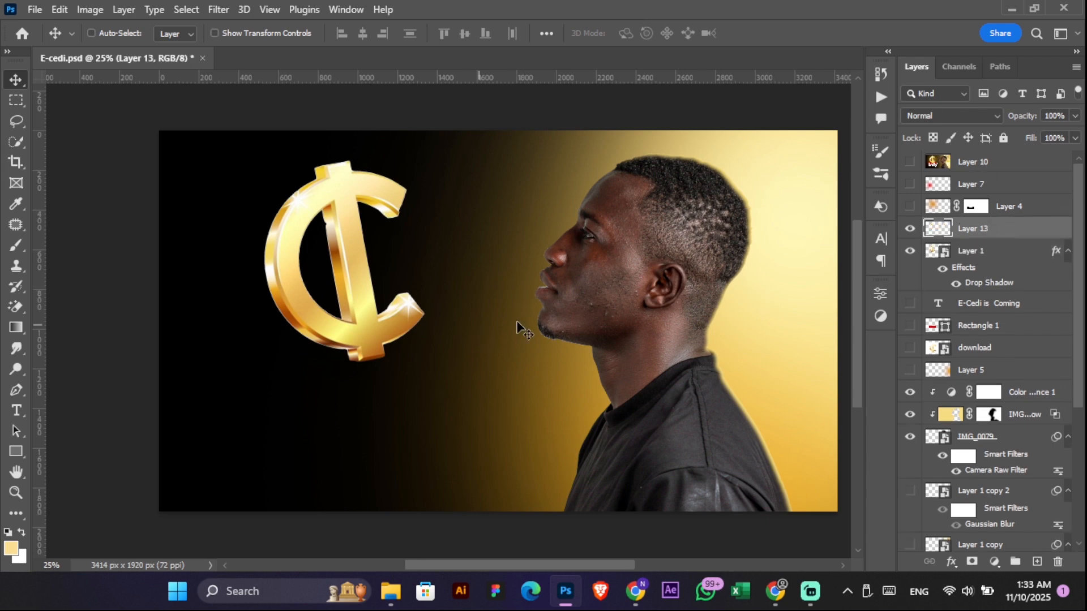
# Step: Delete the E-Cedi is Coming text, Rectangle 1, download and Layer 5 layers
pyautogui.click(983, 306)
pyautogui.click(1004, 374)
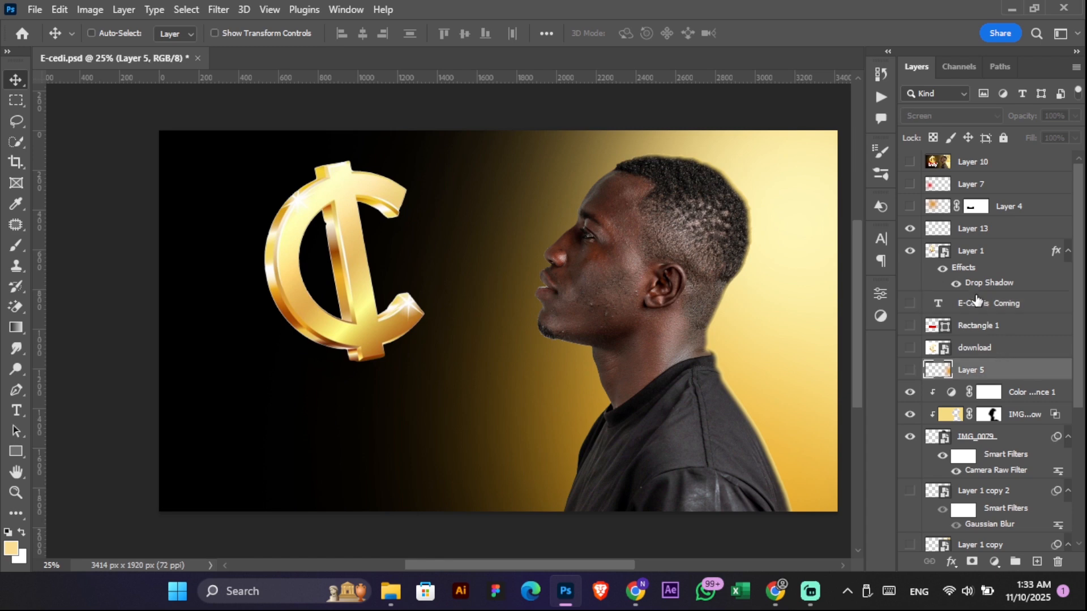
pyautogui.keyDown('shift'); pyautogui.click(982, 306); pyautogui.keyUp('shift')
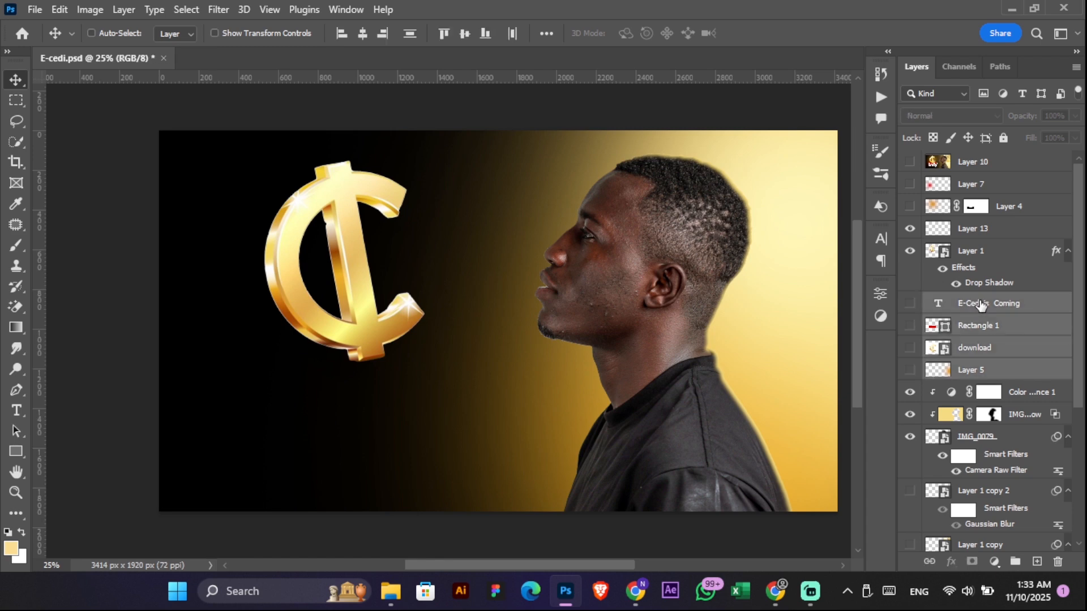
pyautogui.press('Delete')
# Step: Delete Layer 4, Layer 7 and Layer 10 from the top of the stack
pyautogui.click(1006, 203)
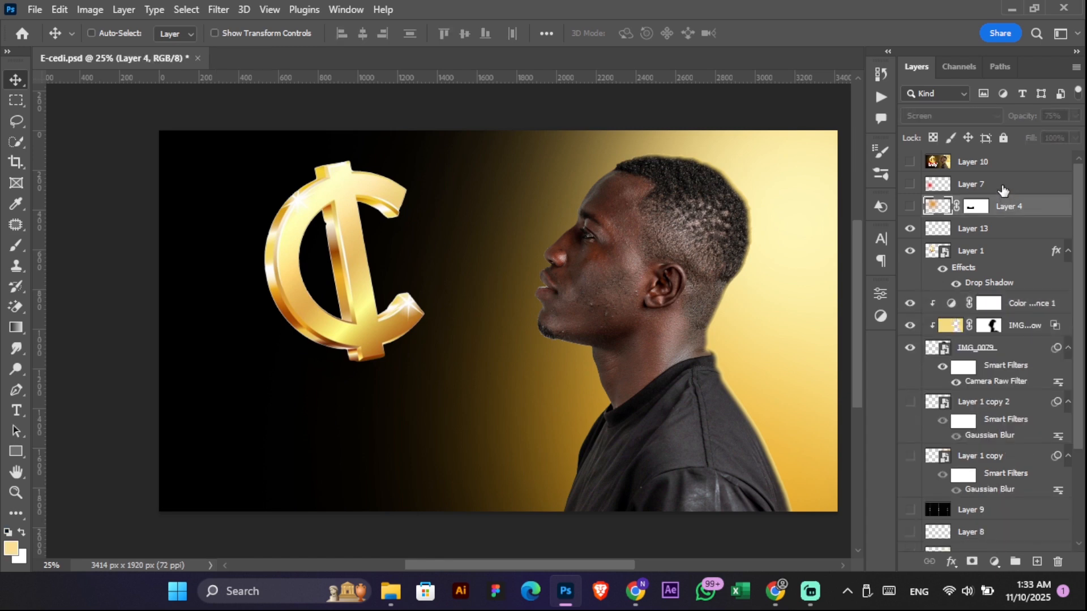
pyautogui.keyDown('shift'); pyautogui.click(1002, 186); pyautogui.keyUp('shift')
pyautogui.keyDown('shift'); pyautogui.click(999, 167); pyautogui.keyUp('shift')
pyautogui.press('Delete')
pyautogui.click(999, 167)
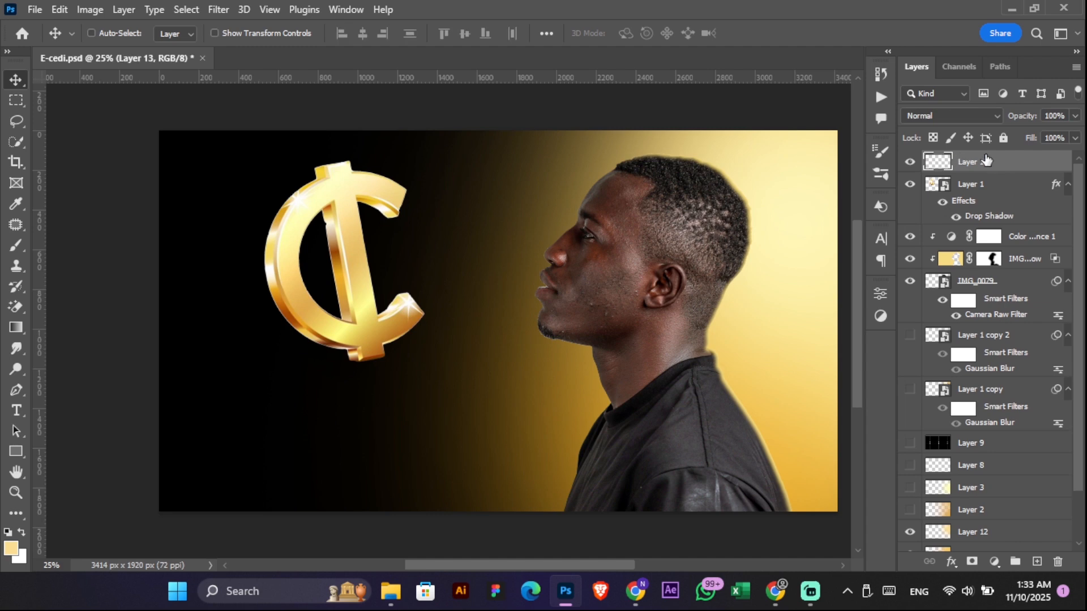
# Step: On the new empty layer, set a 1600 px soft brush and sample an orange gold colour from the coin
pyautogui.click(910, 184)
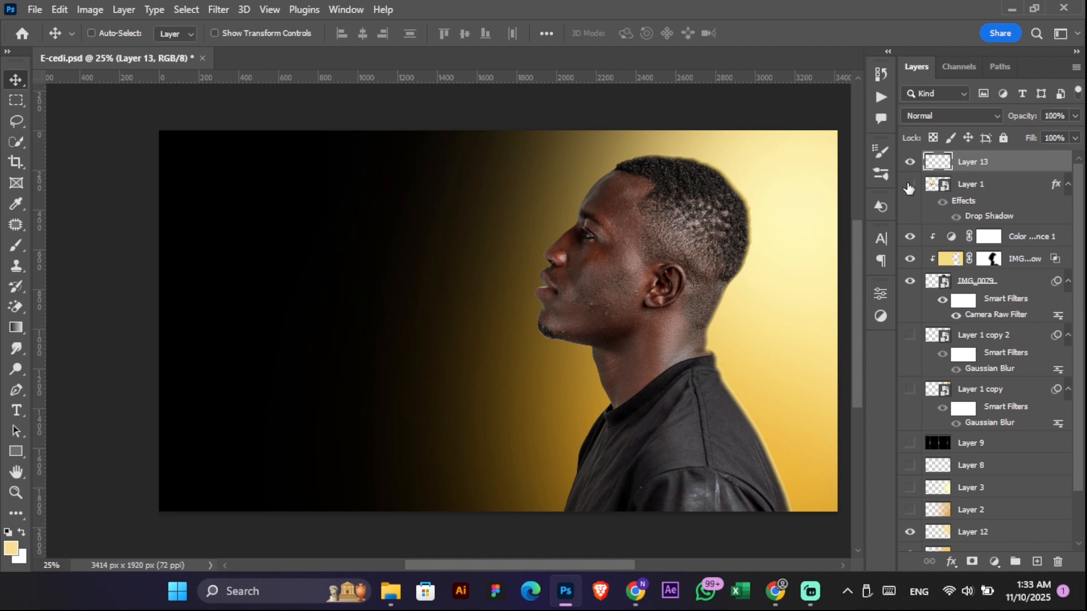
pyautogui.click(910, 184)
pyautogui.click(981, 187)
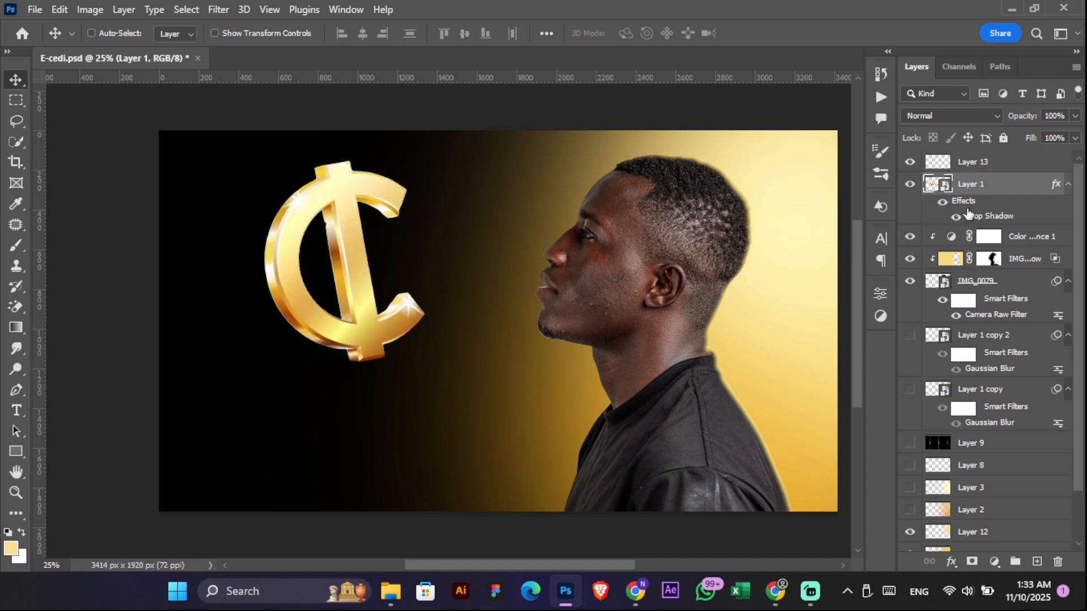
pyautogui.click(964, 168)
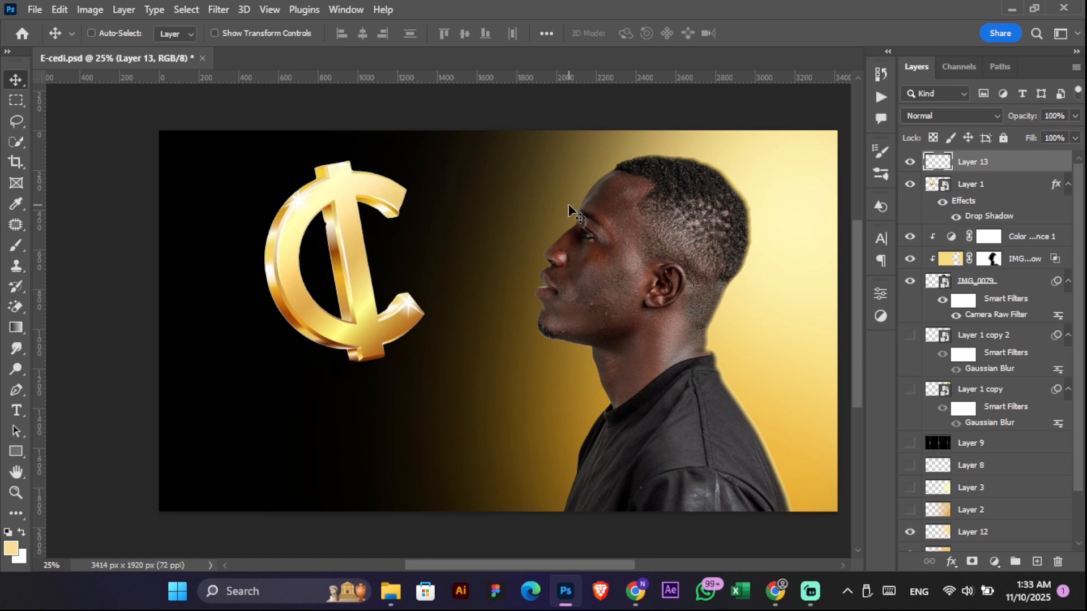
pyautogui.press('b')
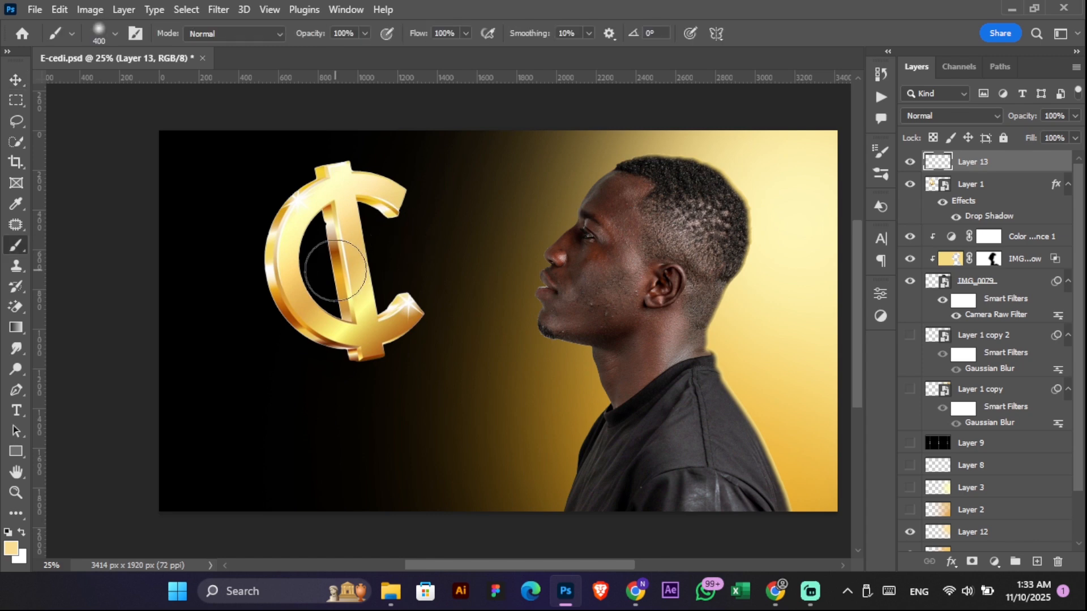
pyautogui.press(']')
pyautogui.press(']')
pyautogui.press(']')
pyautogui.press(']')
pyautogui.press(']')
pyautogui.press(']')
pyautogui.press(']')
pyautogui.press(']')
pyautogui.press(']')
pyautogui.press(']')
pyautogui.press(']')
pyautogui.press(']')
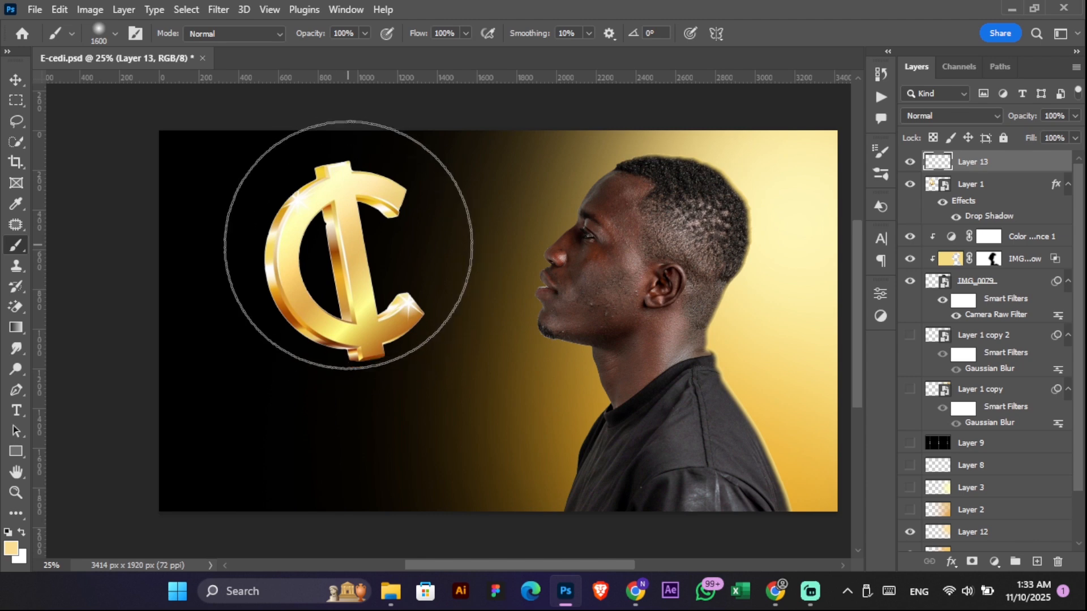
pyautogui.keyDown('alt'); pyautogui.click(356, 255); pyautogui.keyUp('alt')
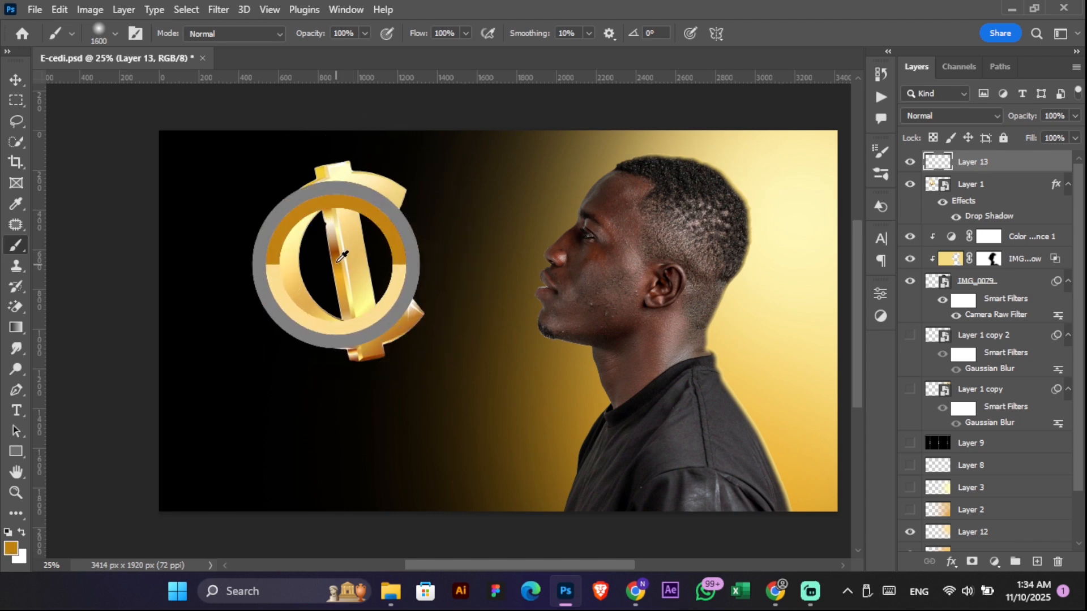
pyautogui.moveTo(342, 256); pyautogui.dragTo(343, 259)
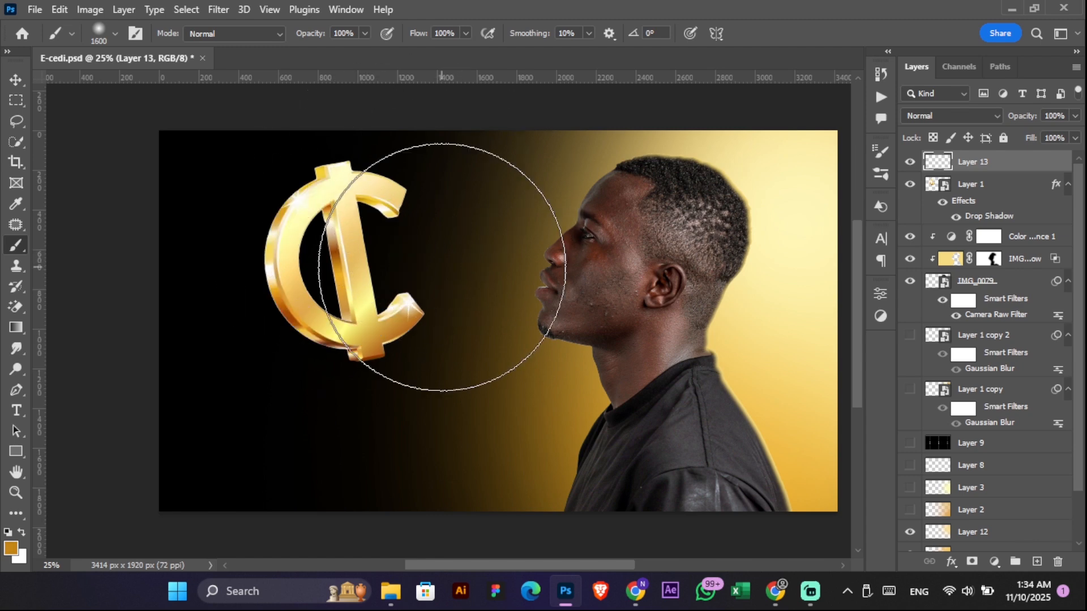
# Step: Set the new layer's blend mode to Screen
pyautogui.click(943, 116)
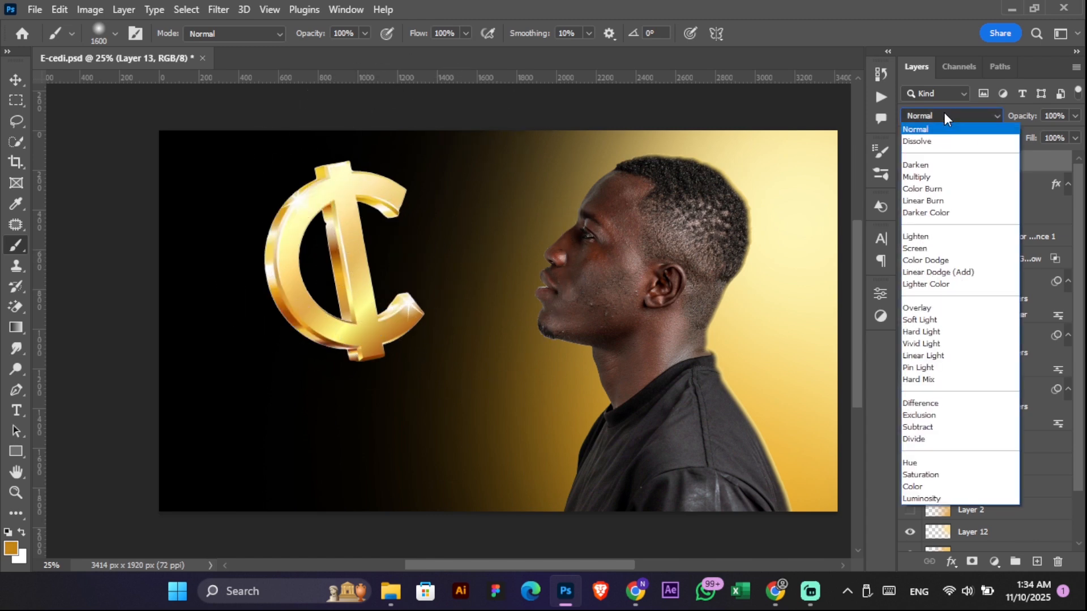
pyautogui.click(944, 116)
pyautogui.click(944, 115)
pyautogui.click(918, 248)
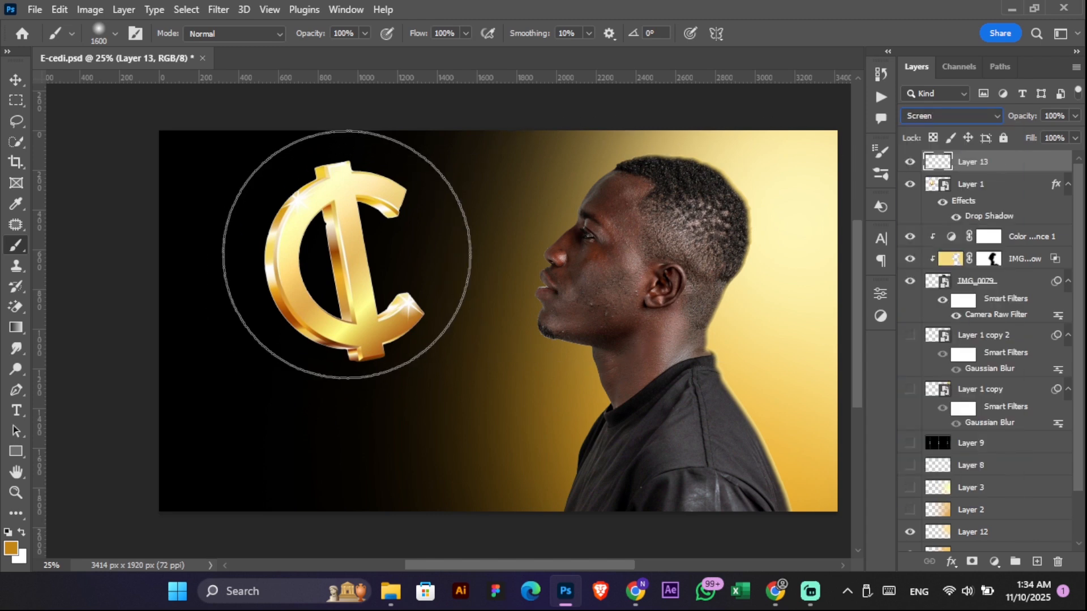
# Step: Dab a large orange glow behind the coin on the Screen layer
pyautogui.click(353, 261)
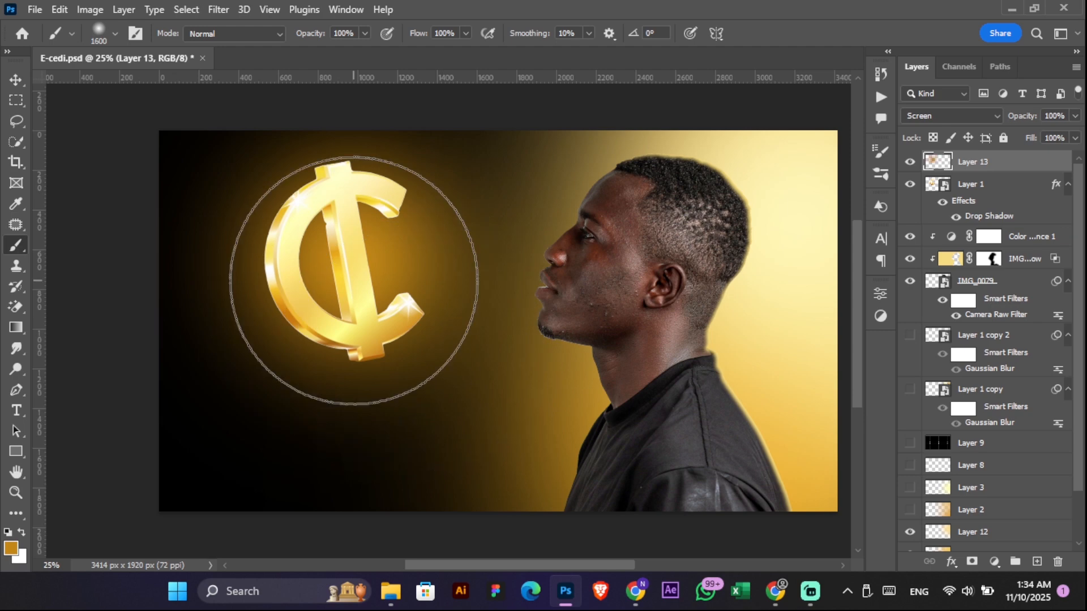
pyautogui.hotkey('ctrl', 'z')
pyautogui.hotkey('ctrl', 'shift', 'z')
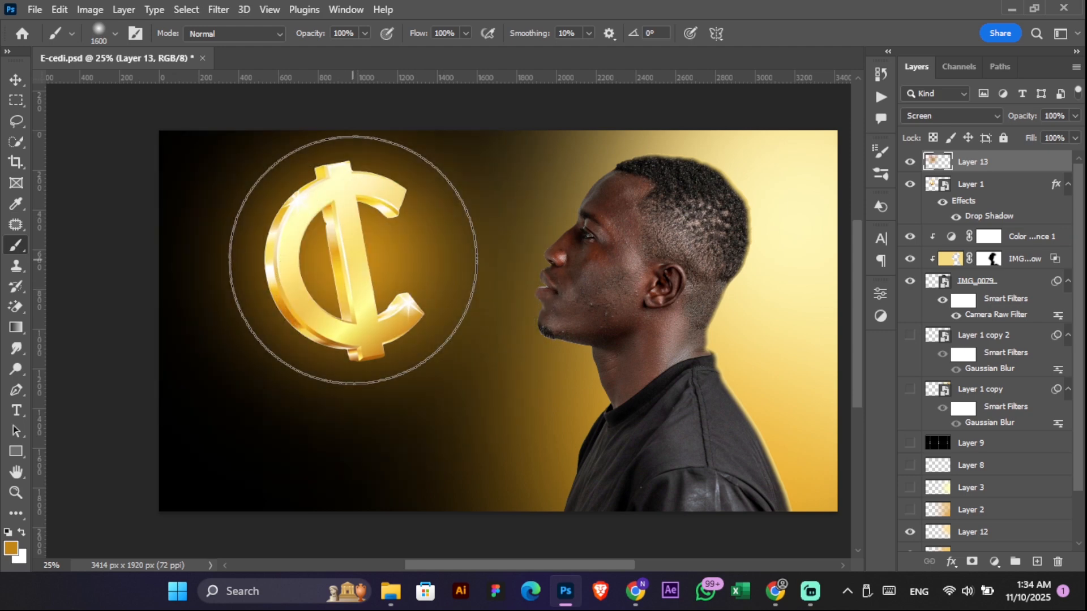
# Step: Lower the glow layer's opacity to 72%
pyautogui.press('v')
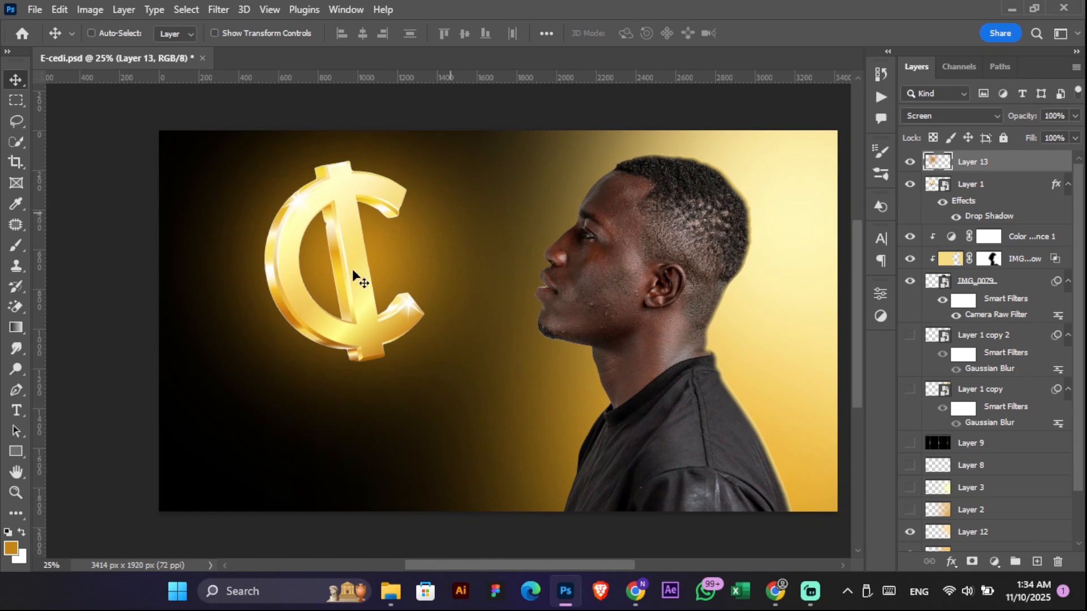
pyautogui.click(1076, 116)
pyautogui.moveTo(1048, 135); pyautogui.dragTo(1047, 135)
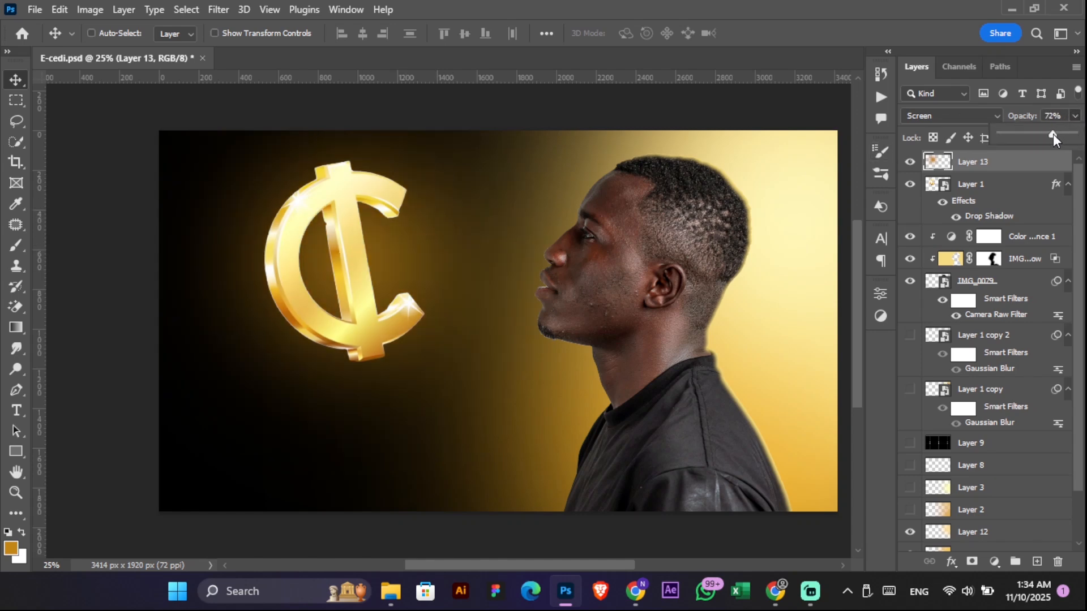
pyautogui.click(305, 310)
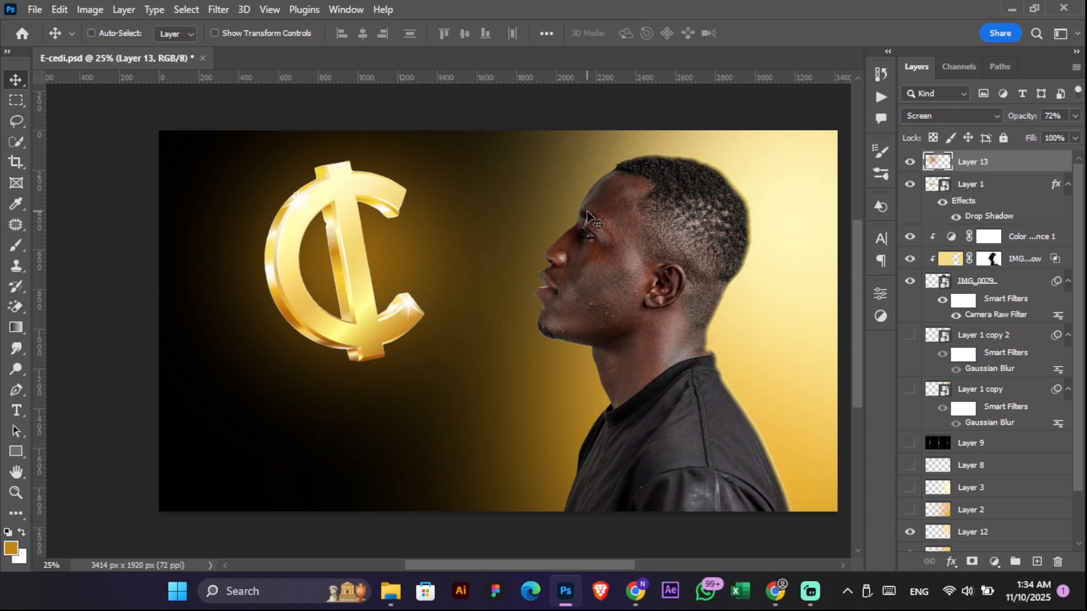
# Step: Add an Inner Shadow effect to the IMG_0079 portrait layer, sampling its colour from the gold coin
pyautogui.click(1028, 289)
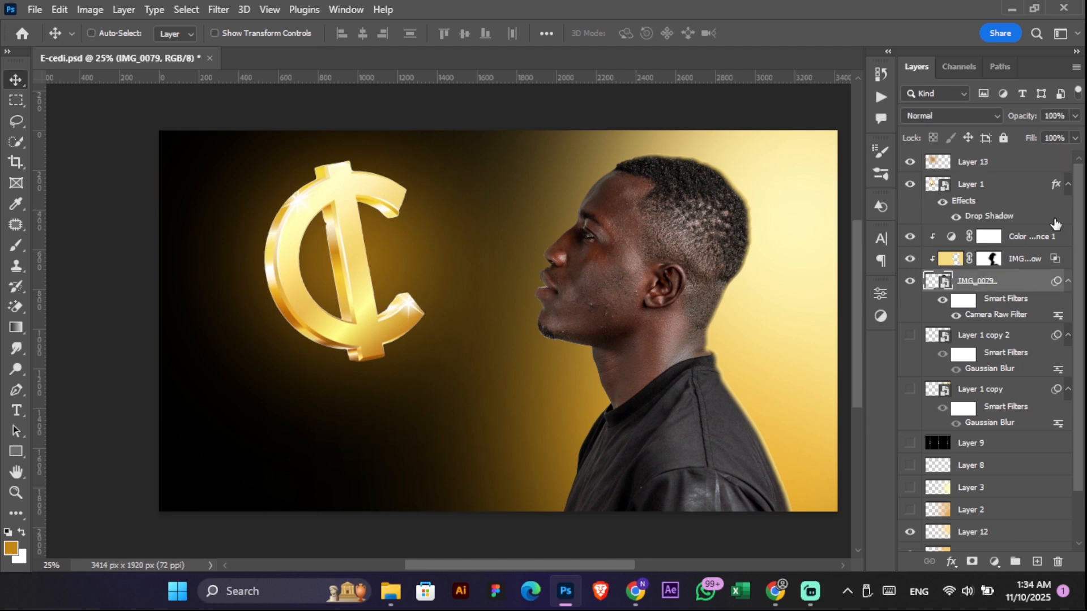
pyautogui.doubleClick(1029, 287)
pyautogui.moveTo(592, 90); pyautogui.dragTo(845, 84)
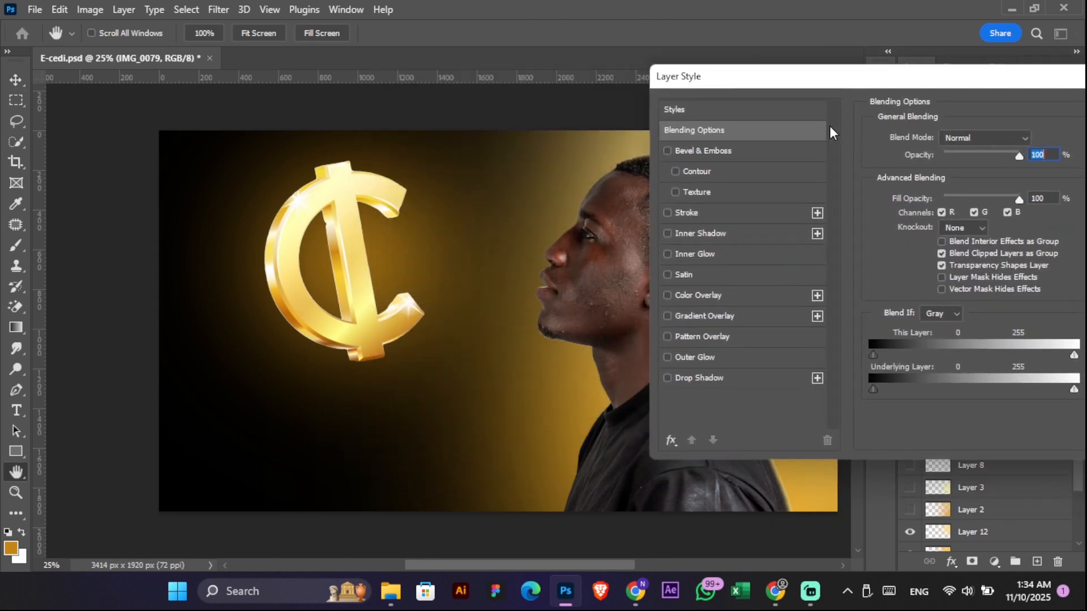
pyautogui.click(714, 234)
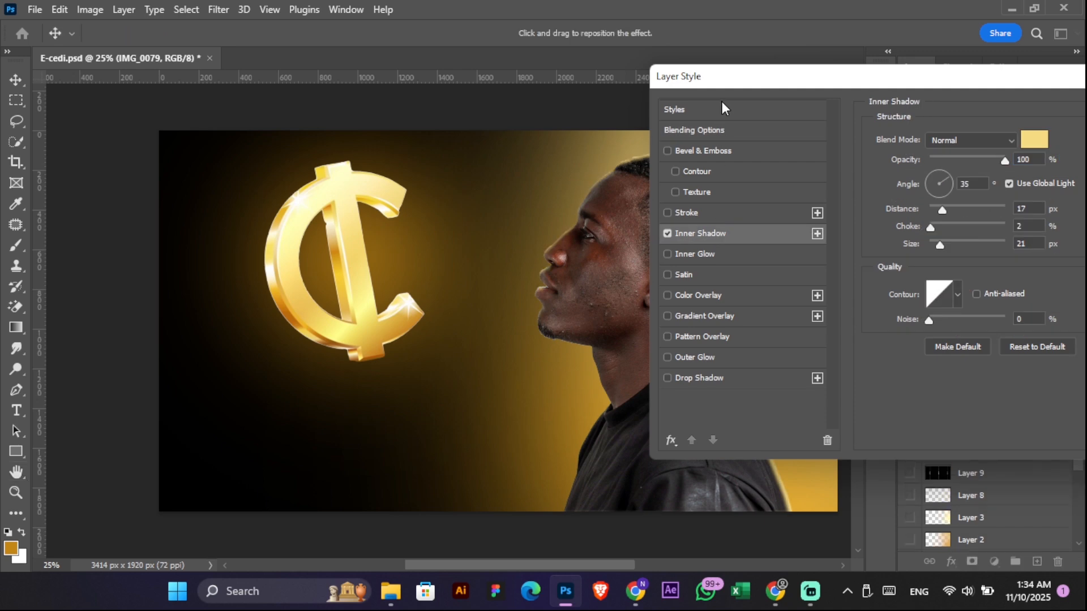
pyautogui.moveTo(739, 79); pyautogui.dragTo(840, 85)
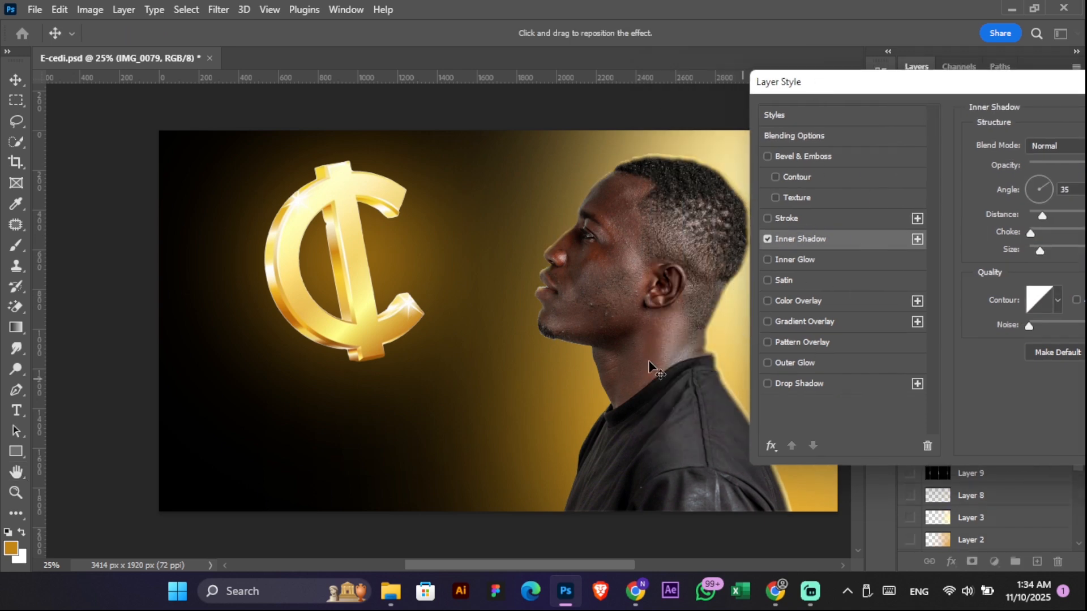
pyautogui.moveTo(806, 82); pyautogui.dragTo(770, 87)
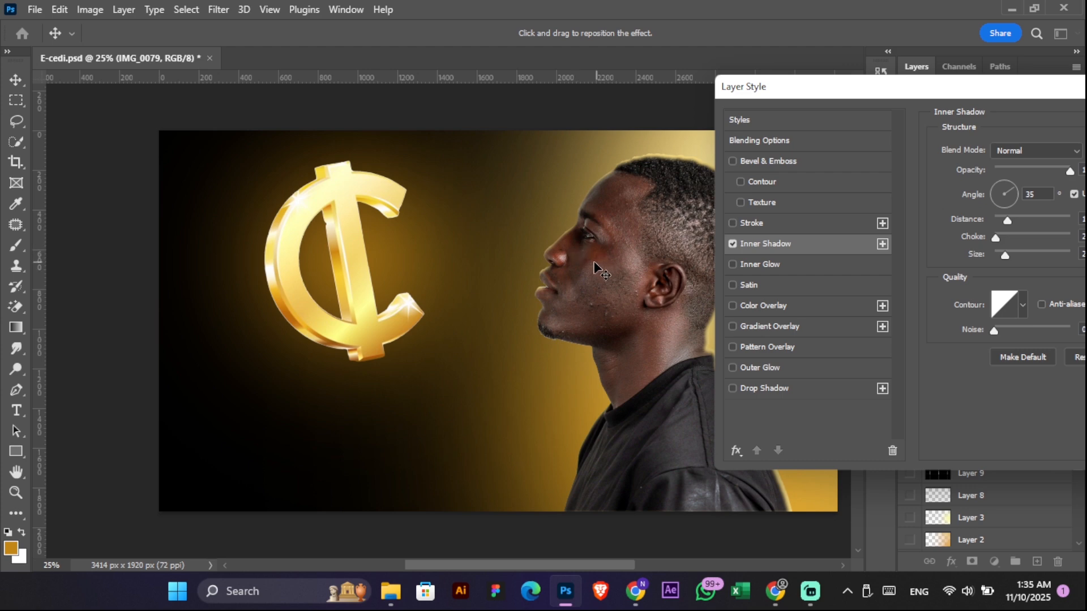
pyautogui.moveTo(581, 263); pyautogui.dragTo(586, 260)
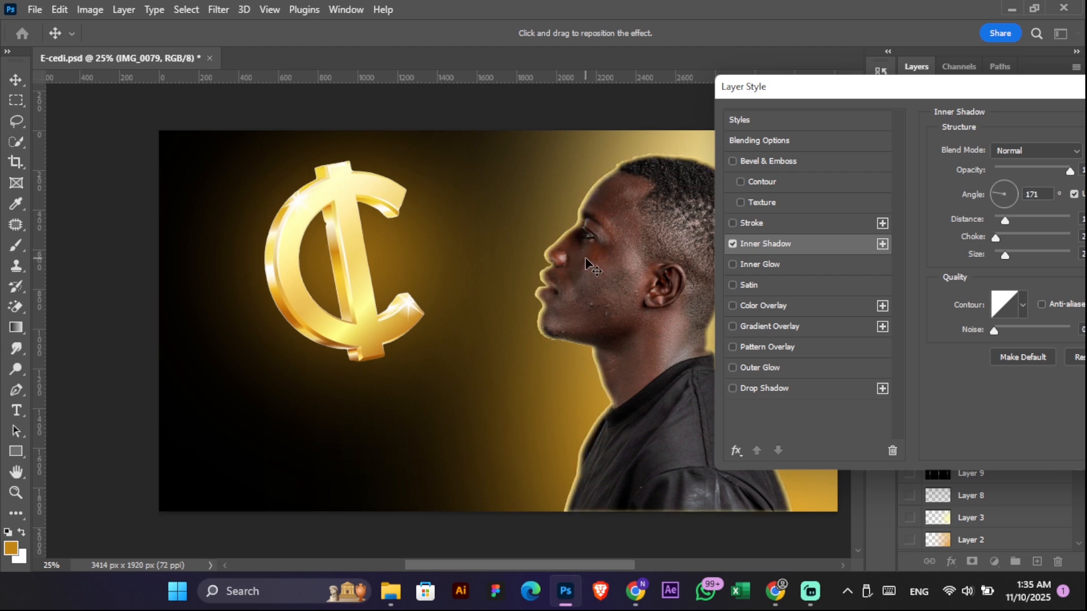
pyautogui.moveTo(868, 86); pyautogui.dragTo(777, 87)
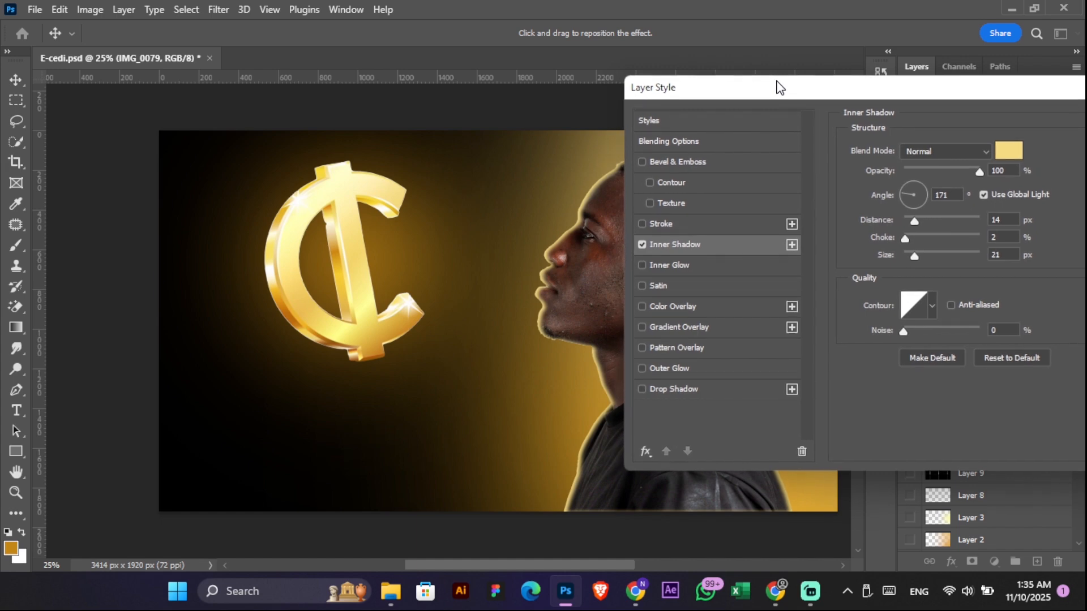
pyautogui.click(1010, 152)
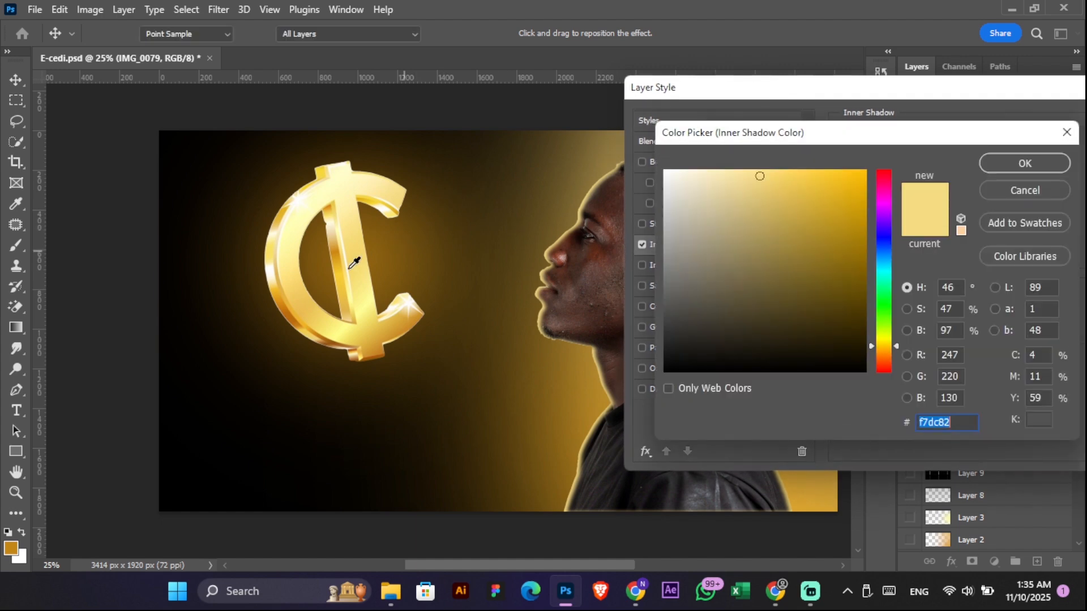
pyautogui.moveTo(354, 262)
pyautogui.mouseDown()
pyautogui.moveTo(343, 250)
pyautogui.moveTo(382, 251)
pyautogui.moveTo(346, 256)
pyautogui.mouseUp()
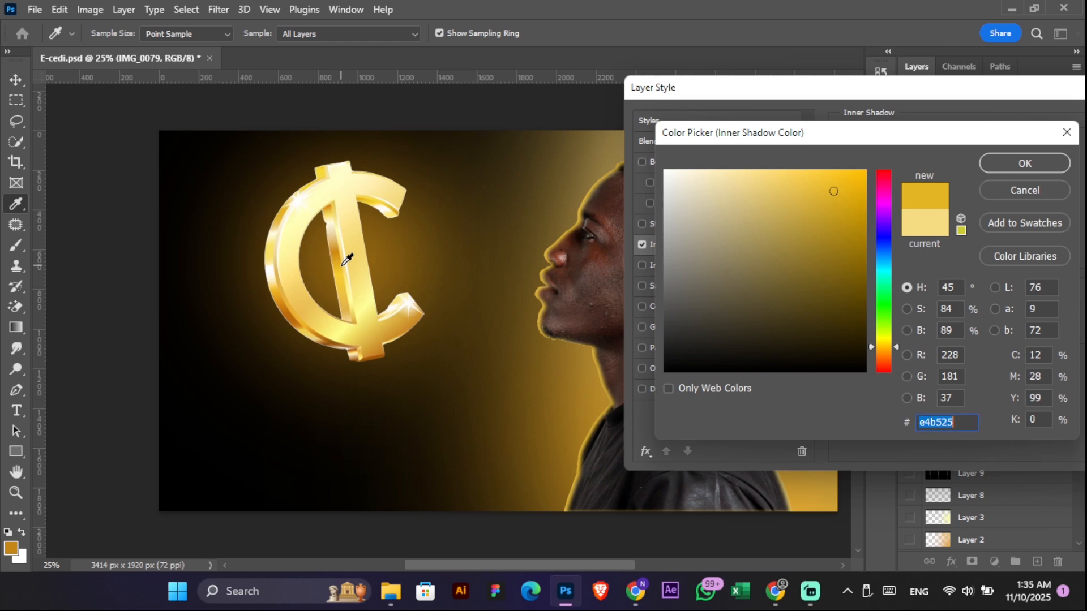
pyautogui.click(996, 161)
# Step: Set the inner shadow to angle 18°, distance 3 px, choke 14% and size 27 px, and apply it
pyautogui.moveTo(779, 90); pyautogui.dragTo(885, 92)
pyautogui.moveTo(640, 290); pyautogui.dragTo(632, 281)
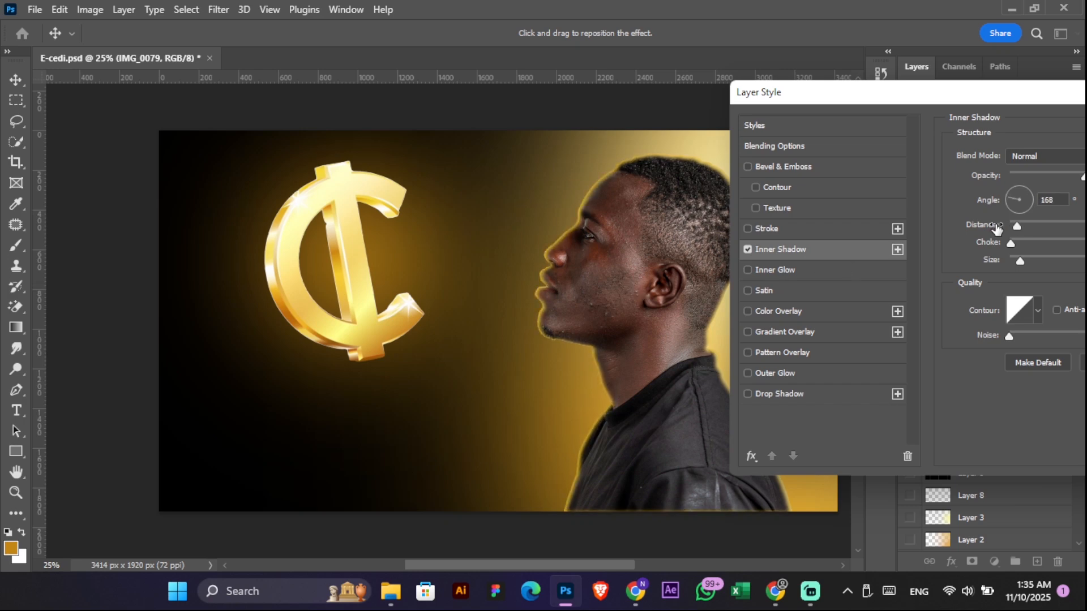
pyautogui.moveTo(1022, 258); pyautogui.dragTo(1018, 260)
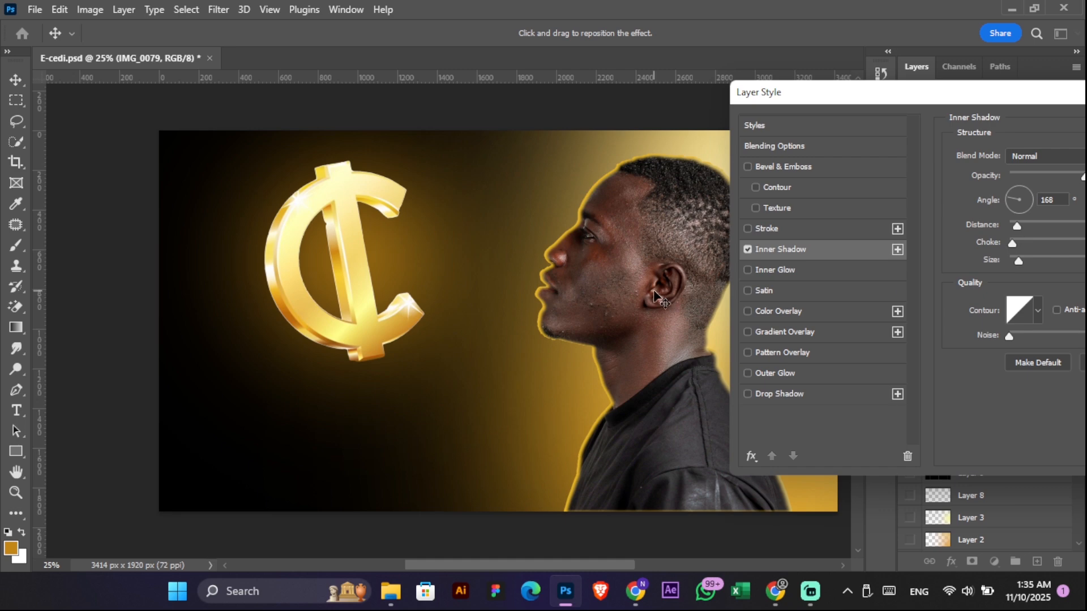
pyautogui.moveTo(659, 300); pyautogui.dragTo(652, 292)
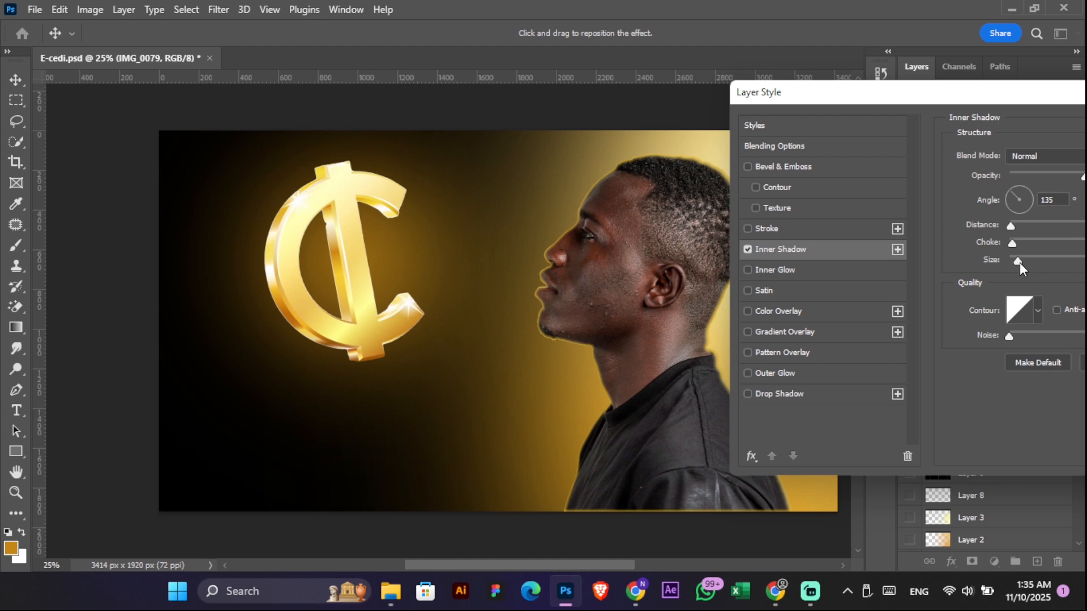
pyautogui.moveTo(1021, 263); pyautogui.dragTo(1024, 264)
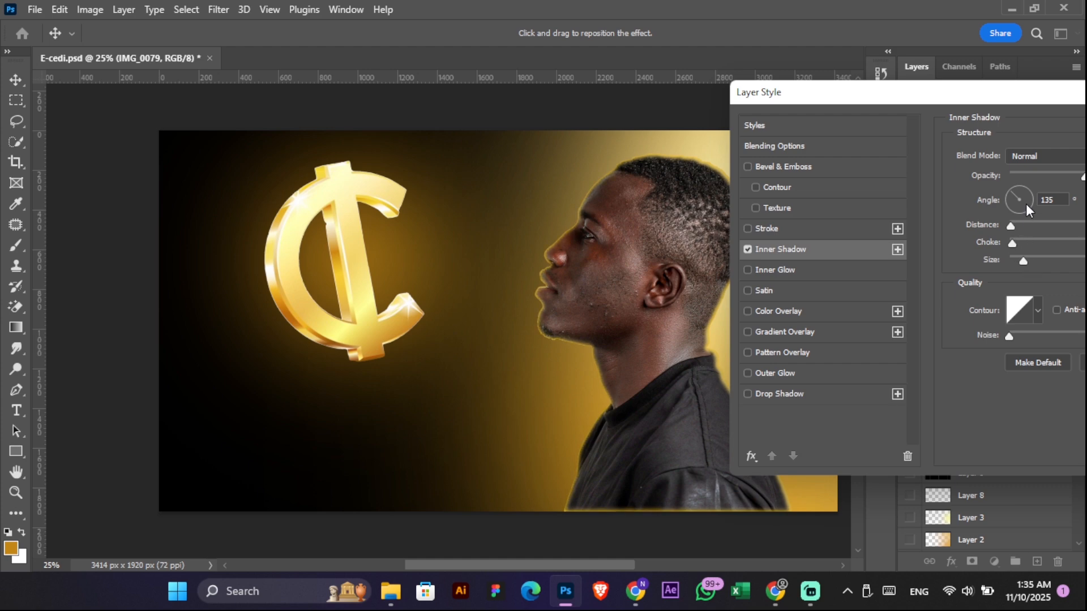
pyautogui.moveTo(1013, 245); pyautogui.dragTo(1016, 247)
pyautogui.moveTo(1024, 263); pyautogui.dragTo(1020, 263)
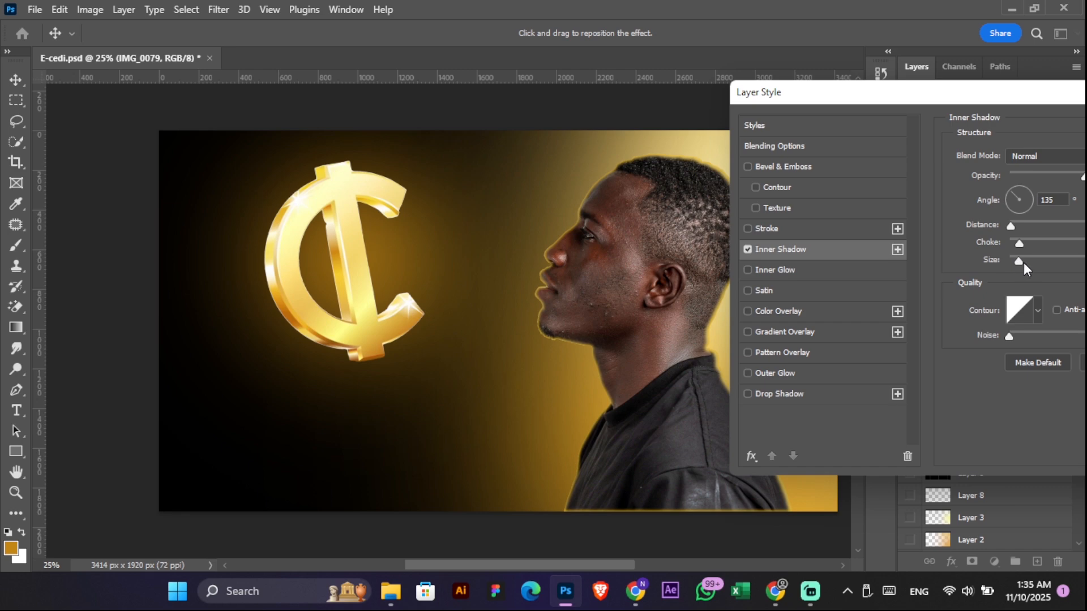
pyautogui.moveTo(1018, 261); pyautogui.dragTo(1023, 263)
pyautogui.moveTo(675, 287); pyautogui.dragTo(675, 290)
pyautogui.moveTo(941, 102); pyautogui.dragTo(729, 129)
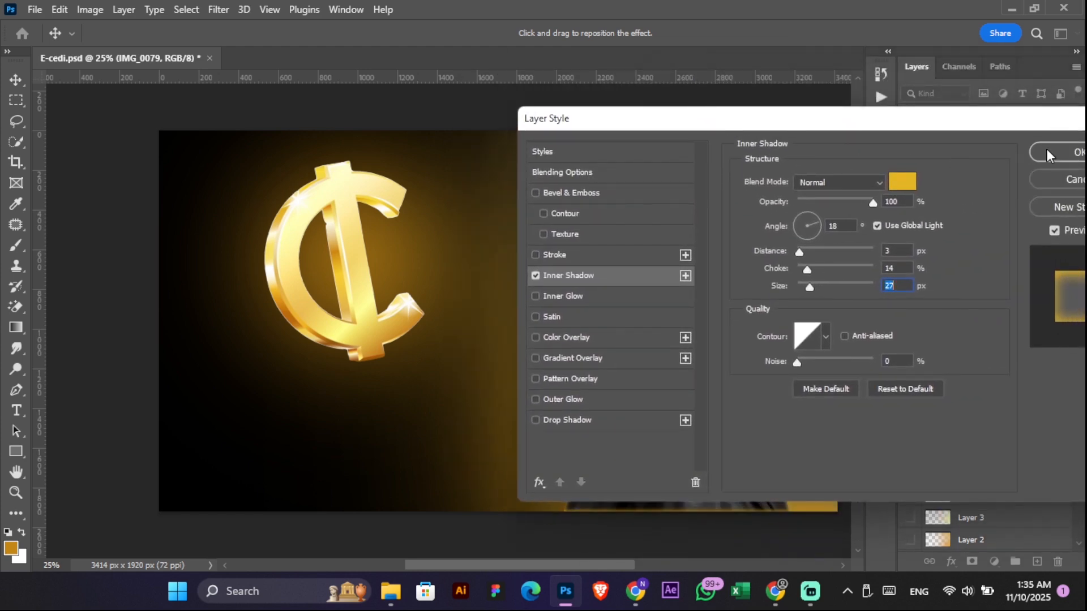
pyautogui.moveTo(922, 127); pyautogui.dragTo(801, 124)
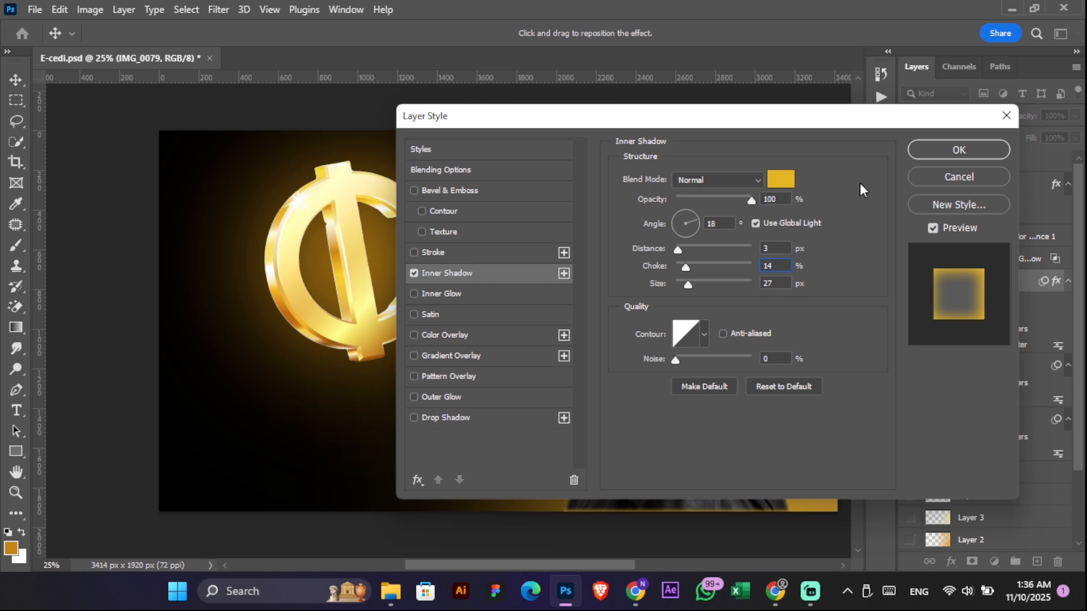
pyautogui.click(953, 147)
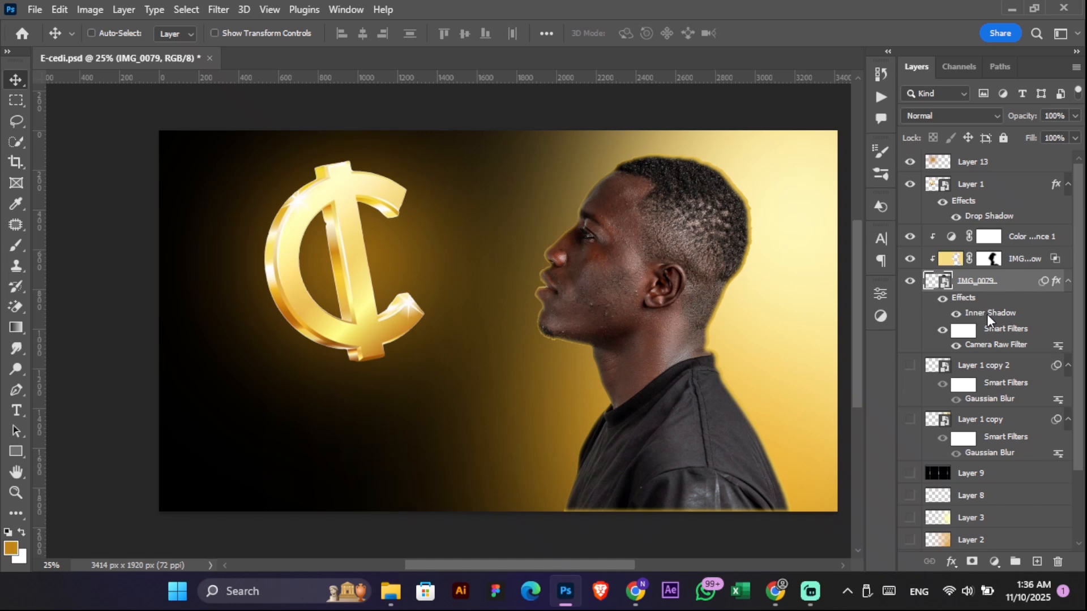
# Step: Convert the portrait's Inner Shadow effect into a separate layer
pyautogui.rightClick(987, 314)
pyautogui.click(986, 274)
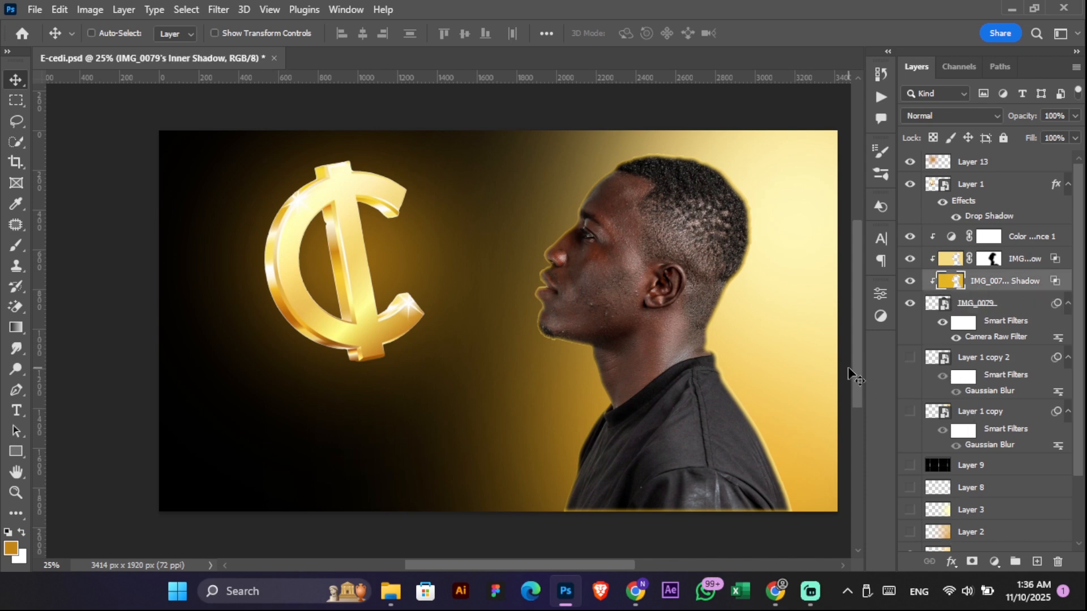
# Step: Add a layer mask to the inner shadow layer and shrink the brush to 600 px
pyautogui.click(972, 562)
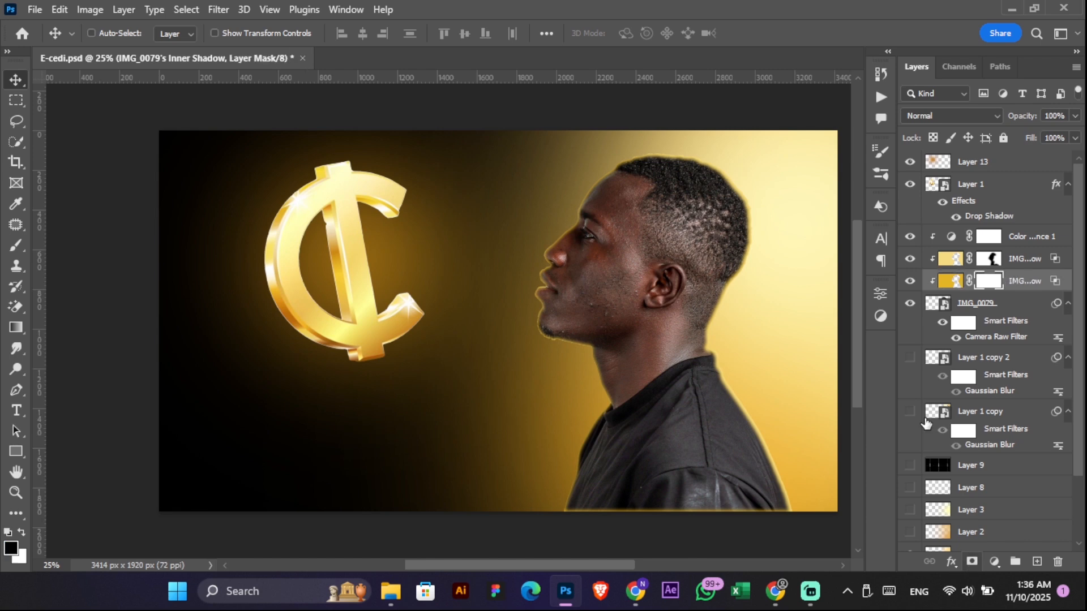
pyautogui.press('b')
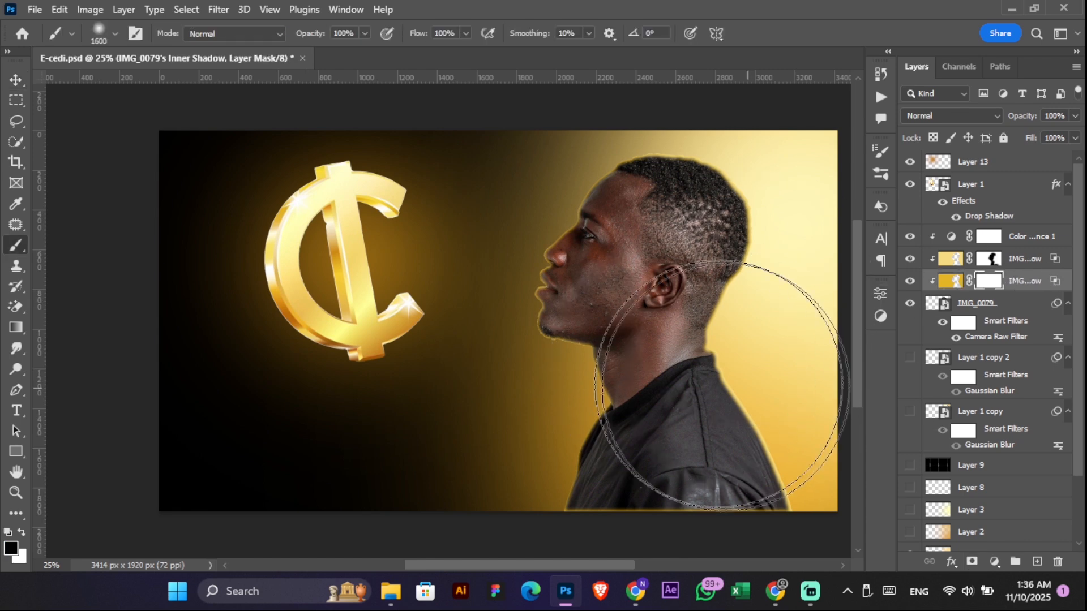
pyautogui.press('[')
pyautogui.press('[')
pyautogui.press('[')
pyautogui.press('[')
pyautogui.press('[')
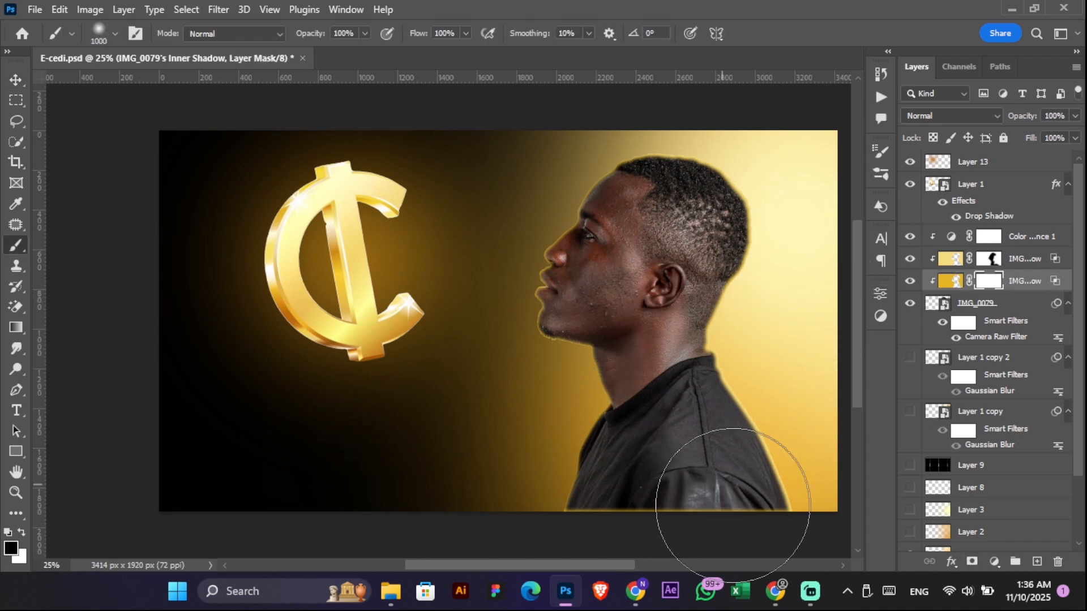
pyautogui.press('[')
pyautogui.press('[')
pyautogui.press('[')
pyautogui.press('[')
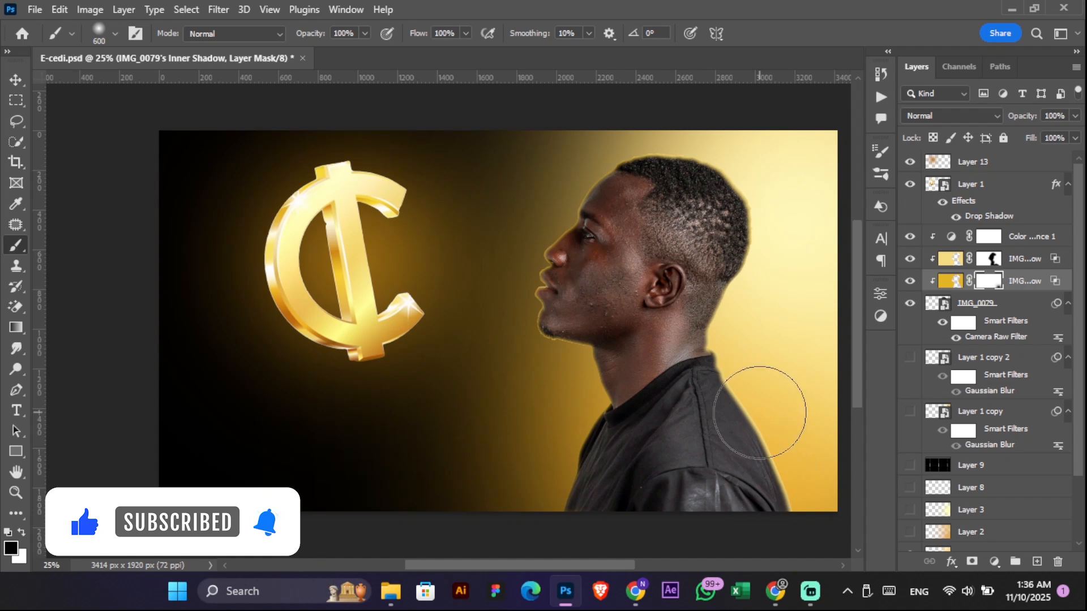
pyautogui.hscroll(2, 787, 291)
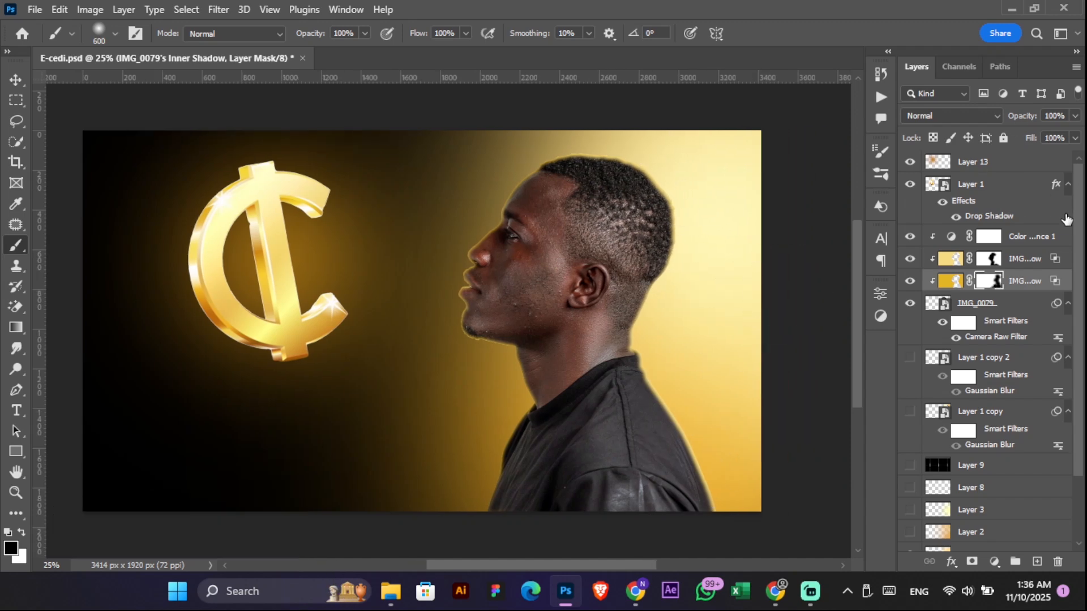
# Step: Create a new layer above the Color Balance adjustment and clip it to the portrait
pyautogui.click(1038, 239)
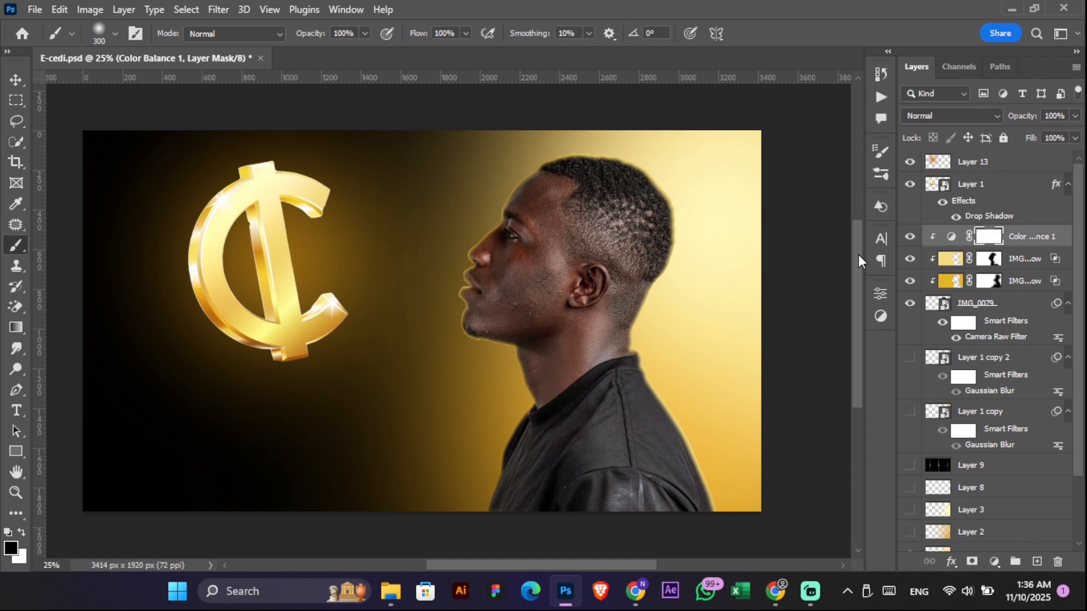
pyautogui.press(']')
pyautogui.click(1037, 561)
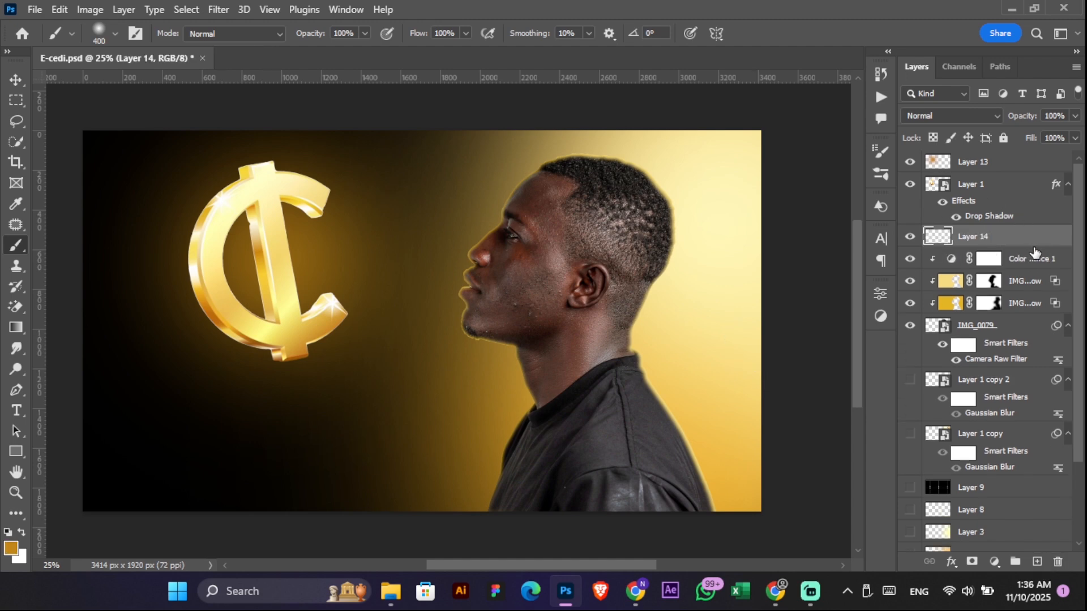
pyautogui.moveTo(1033, 247); pyautogui.dragTo(1028, 240)
pyautogui.keyDown('alt'); pyautogui.click(1029, 240); pyautogui.keyUp('alt')
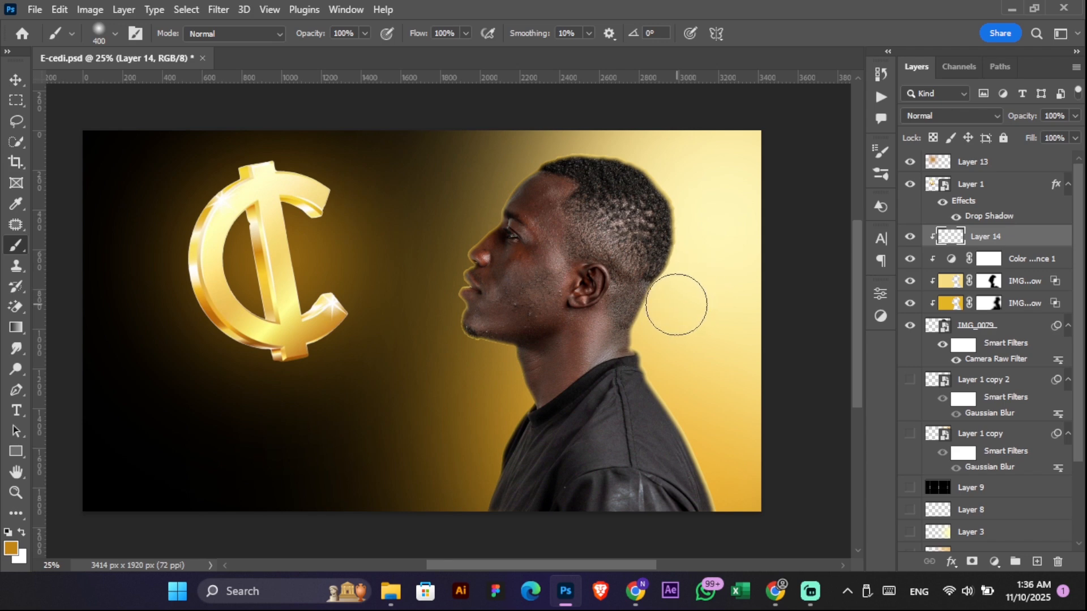
# Step: Sample a light gold, set the new layer to Screen and paint a rim light along the back of the head and neck
pyautogui.moveTo(661, 330)
pyautogui.mouseDown()
pyautogui.moveTo(645, 324)
pyautogui.moveTo(651, 359)
pyautogui.mouseUp()
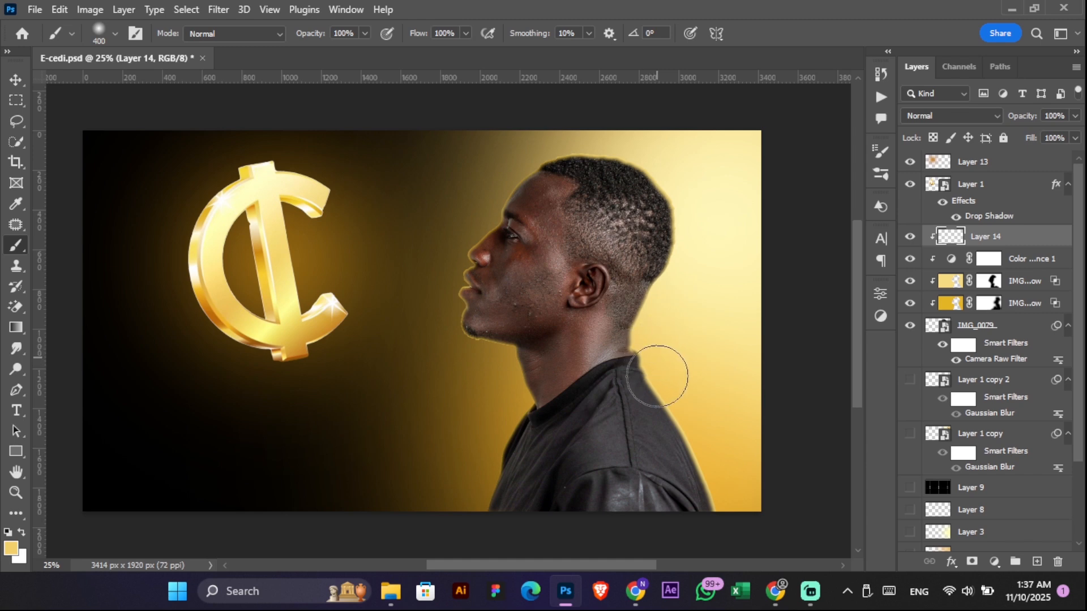
pyautogui.click(939, 113)
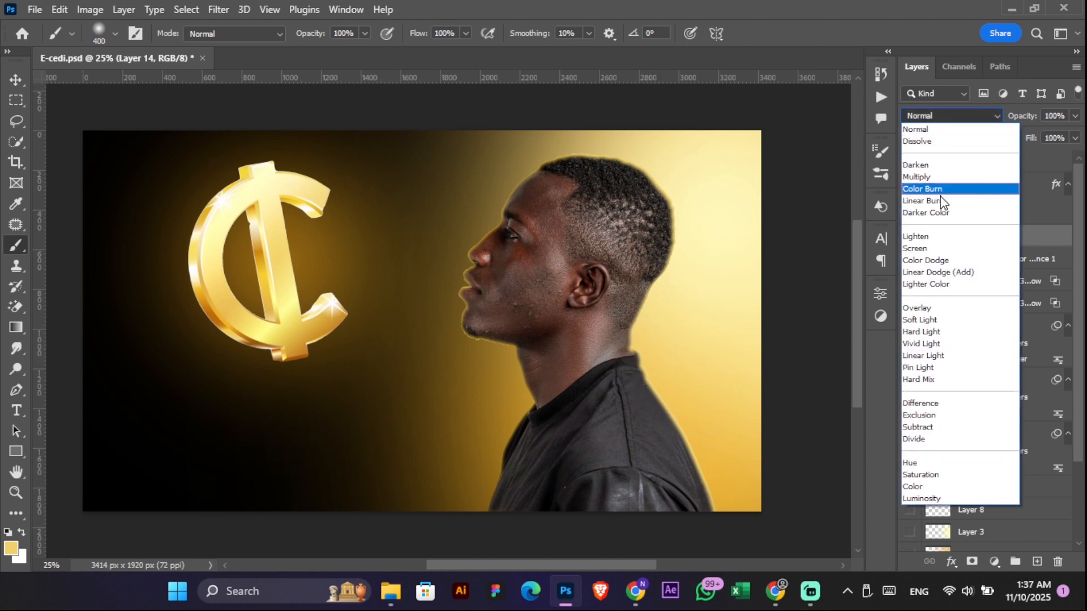
pyautogui.click(939, 247)
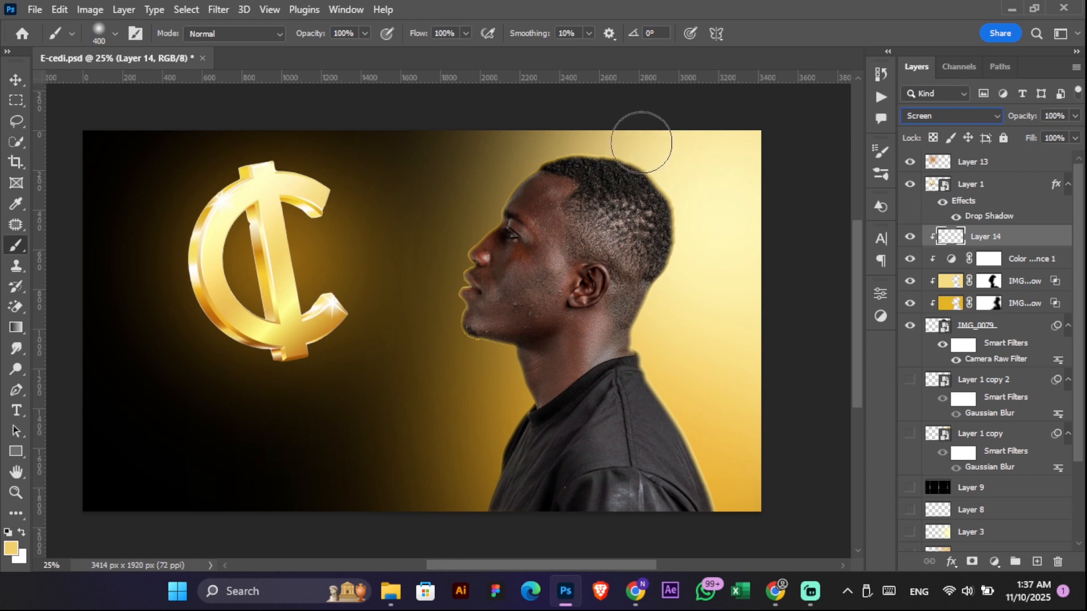
pyautogui.moveTo(627, 140)
pyautogui.mouseDown()
pyautogui.moveTo(689, 188)
pyautogui.moveTo(694, 243)
pyautogui.moveTo(676, 329)
pyautogui.moveTo(662, 344)
pyautogui.moveTo(668, 335)
pyautogui.moveTo(675, 368)
pyautogui.moveTo(769, 529)
pyautogui.mouseUp()
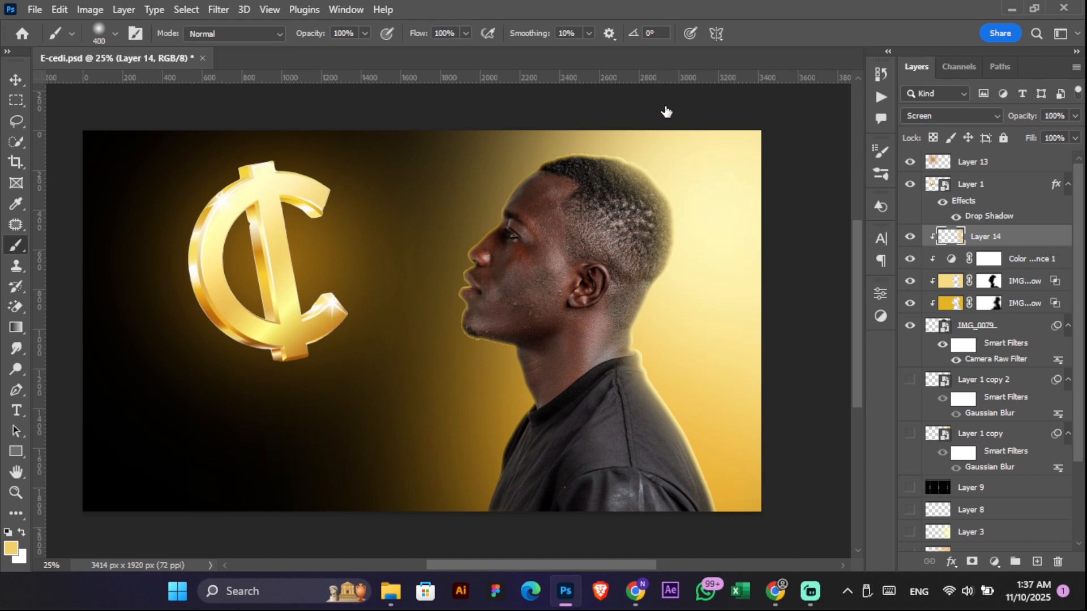
# Step: Split the rim-light layer's Blend If underlying-layer black slider to 33 and 92 and apply
pyautogui.moveTo(677, 118); pyautogui.dragTo(885, 89)
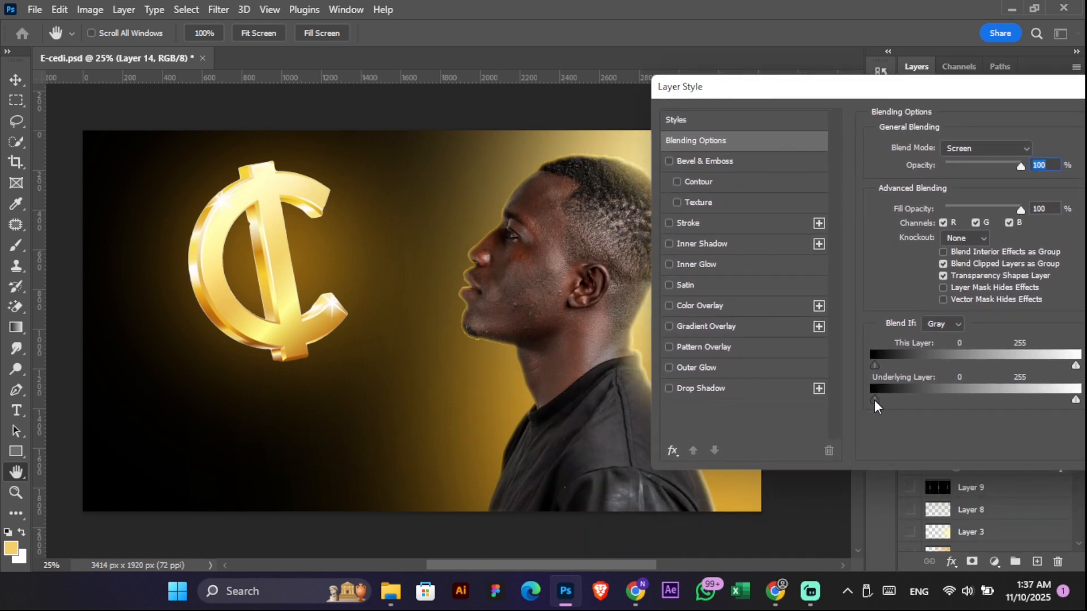
pyautogui.moveTo(927, 90); pyautogui.dragTo(121, 103)
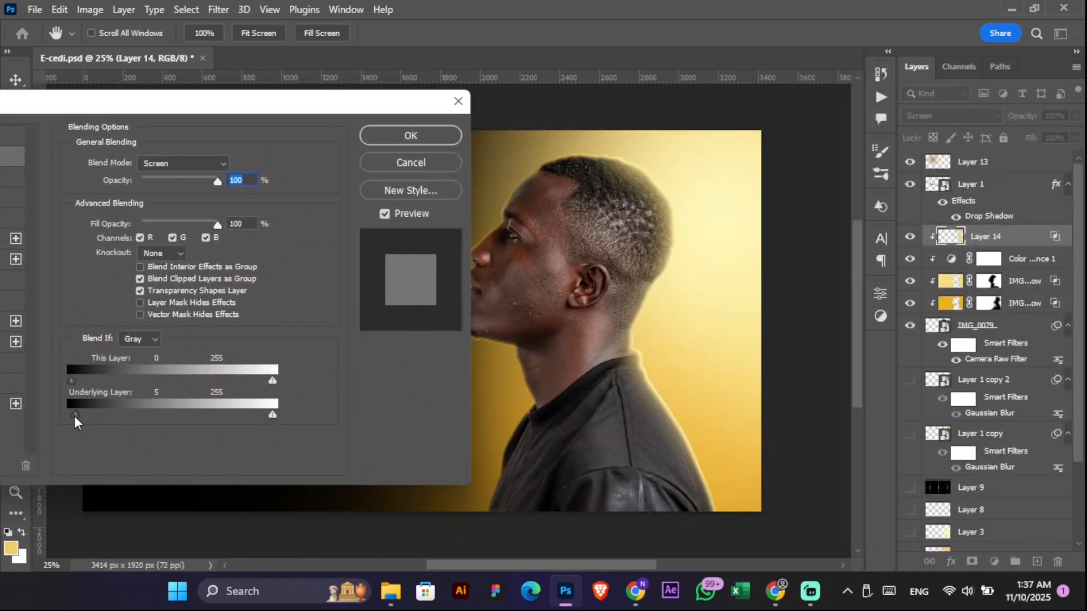
pyautogui.moveTo(73, 416); pyautogui.dragTo(117, 417)
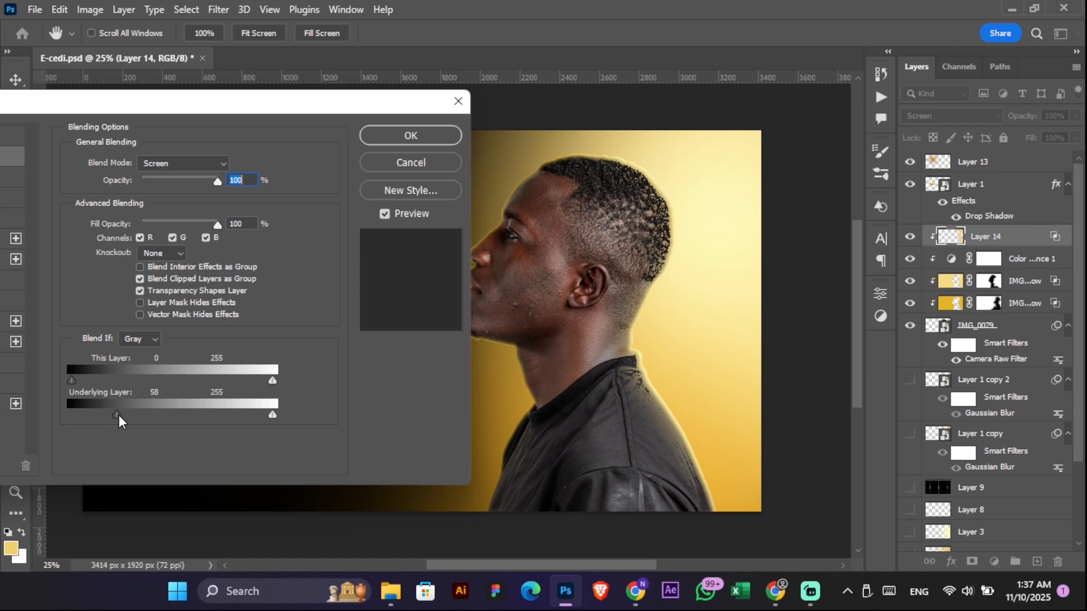
pyautogui.moveTo(117, 415)
pyautogui.mouseDown()
pyautogui.moveTo(87, 417)
pyautogui.moveTo(161, 416)
pyautogui.moveTo(98, 416)
pyautogui.mouseUp()
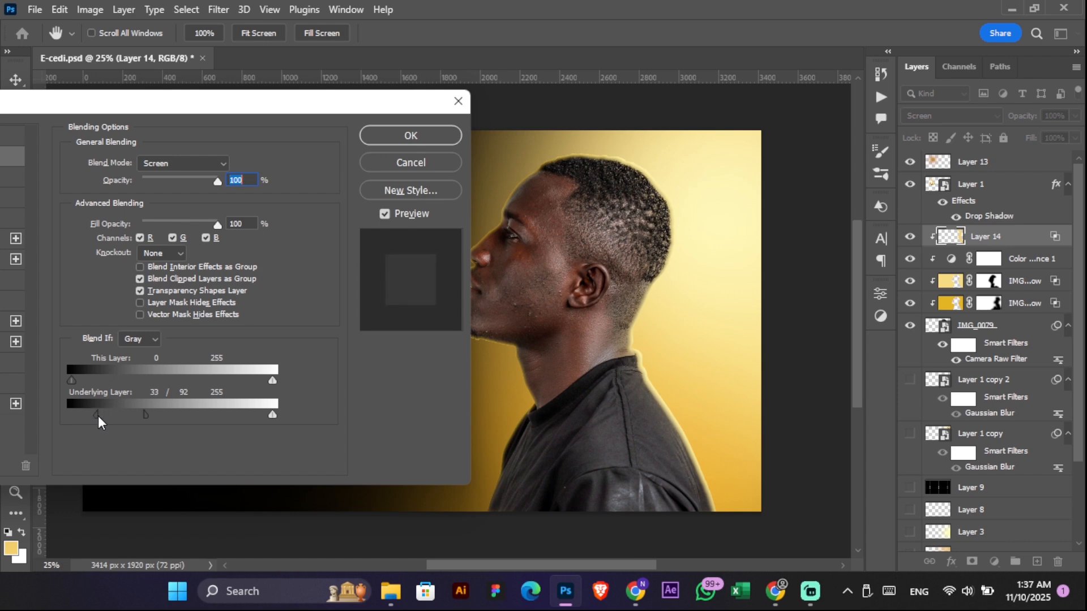
pyautogui.click(389, 130)
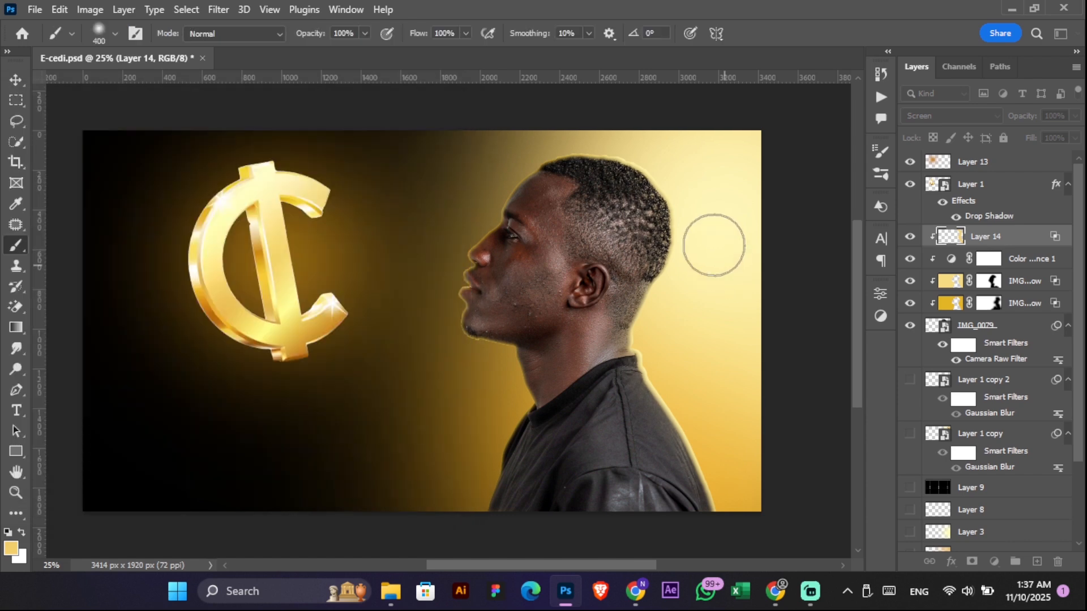
# Step: Lower the first rim-light layer's opacity to 53%
pyautogui.press('v')
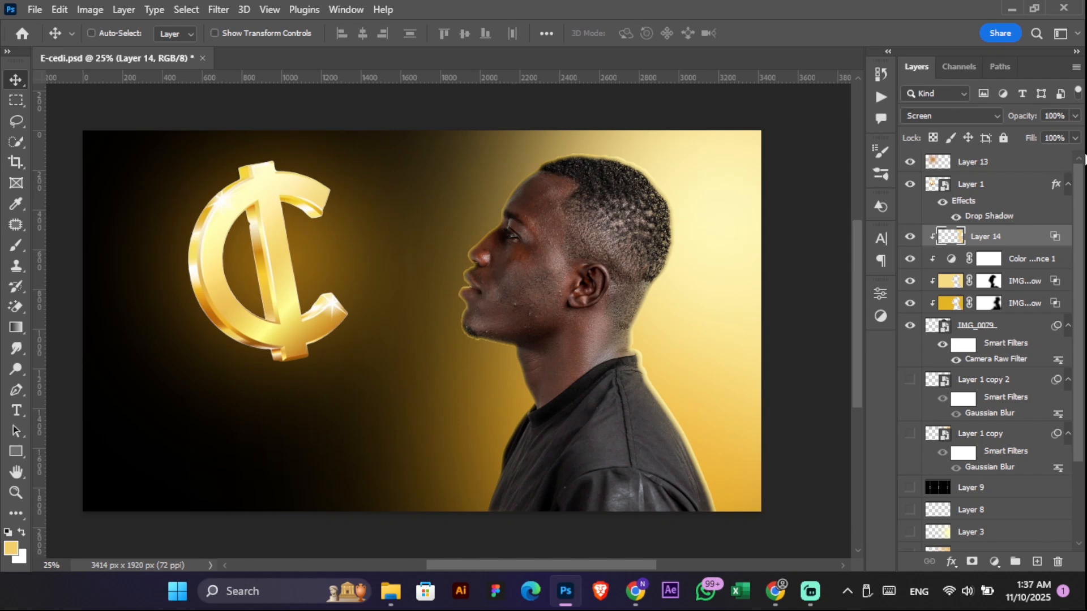
pyautogui.click(1074, 116)
pyautogui.moveTo(1045, 137); pyautogui.dragTo(1041, 136)
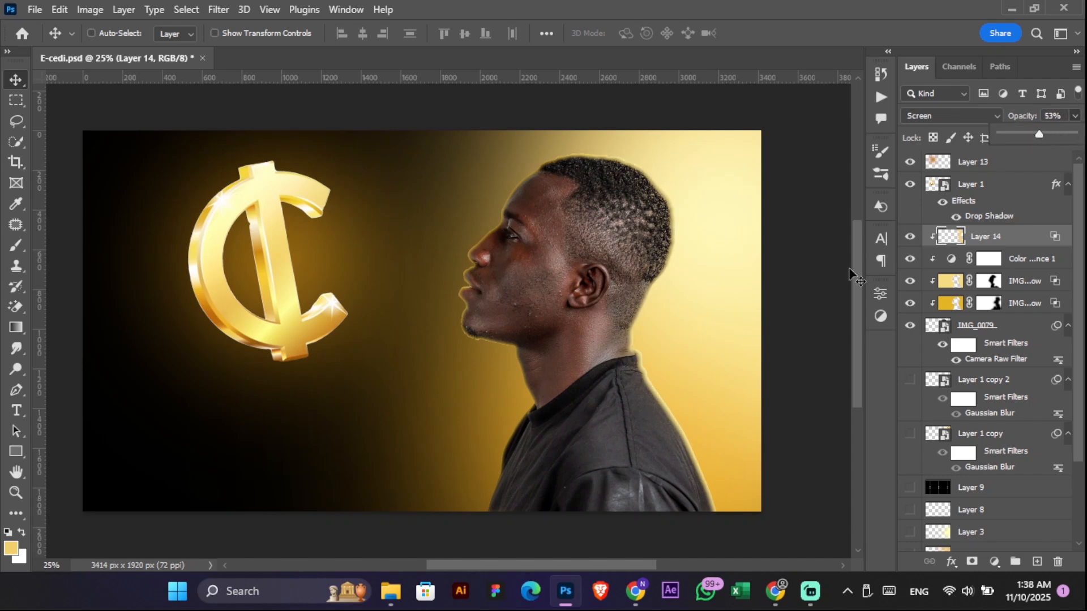
# Step: Add a new layer above the rim-light layer and clip it to the portrait
pyautogui.click(1036, 561)
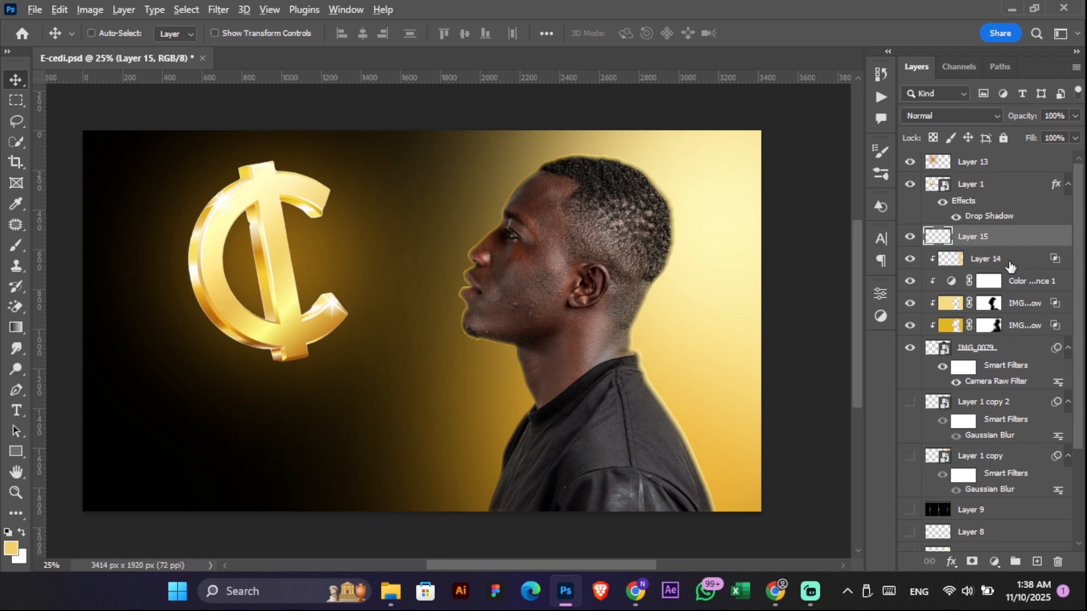
pyautogui.keyDown('alt'); pyautogui.click(1013, 247); pyautogui.keyUp('alt')
# Step: Sample a gold colour with the brush, shrink it to 200 px and set the new layer to Screen
pyautogui.press('b')
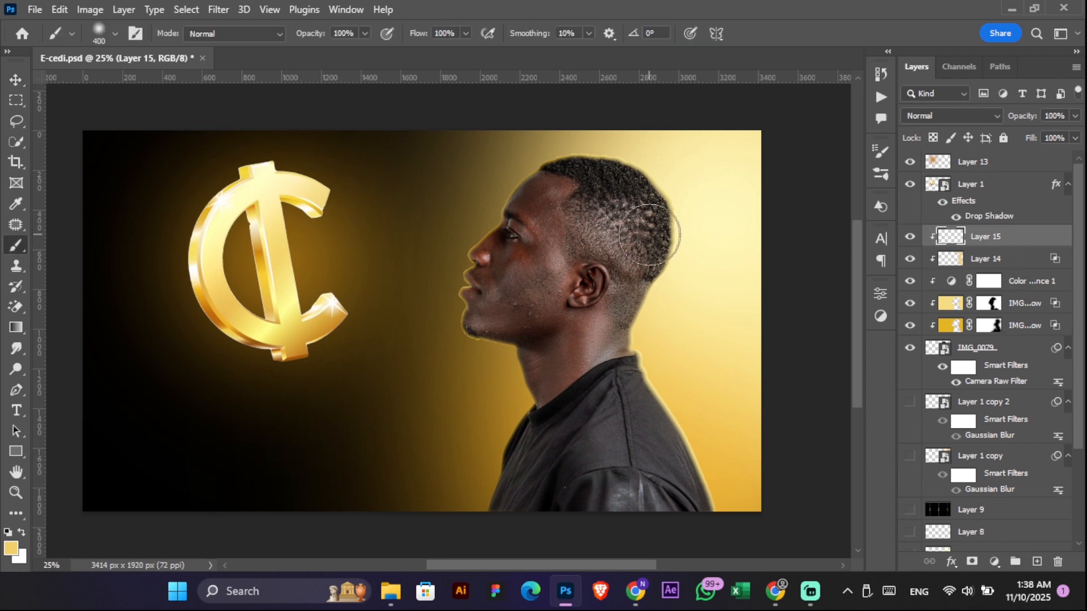
pyautogui.moveTo(493, 258)
pyautogui.mouseDown()
pyautogui.moveTo(503, 381)
pyautogui.moveTo(342, 318)
pyautogui.moveTo(285, 283)
pyautogui.moveTo(266, 252)
pyautogui.mouseUp()
pyautogui.press('[')
pyautogui.press('[')
pyautogui.press('[')
pyautogui.click(924, 115)
pyautogui.click(920, 245)
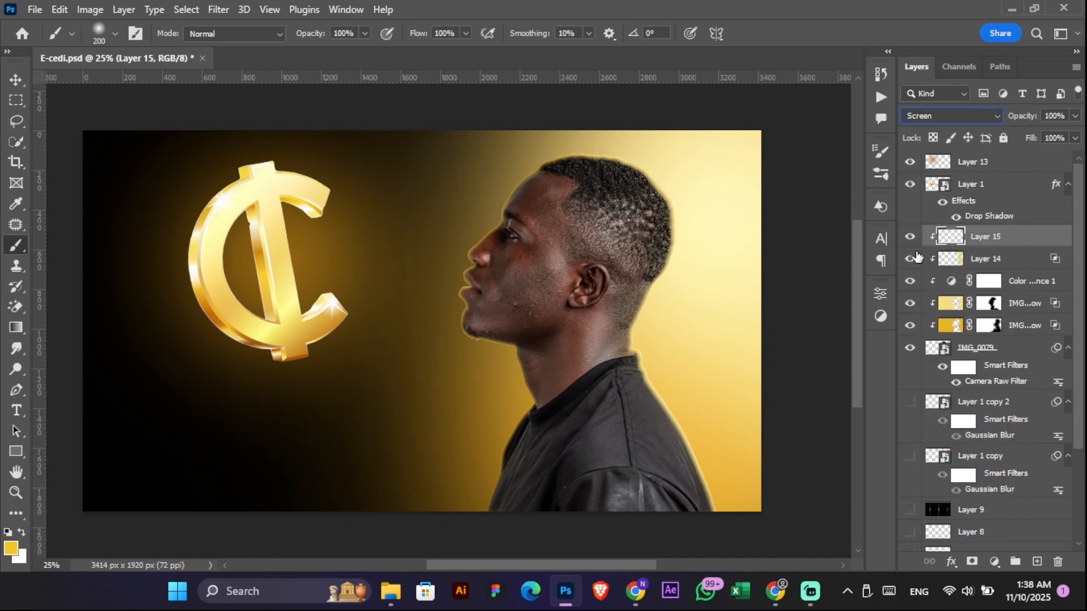
# Step: Paint a rim light down the front of the face and neck, undo the stroke and repaint it
pyautogui.moveTo(561, 148)
pyautogui.mouseDown()
pyautogui.moveTo(589, 146)
pyautogui.moveTo(537, 154)
pyautogui.moveTo(476, 198)
pyautogui.moveTo(515, 165)
pyautogui.moveTo(476, 211)
pyautogui.moveTo(507, 175)
pyautogui.moveTo(478, 227)
pyautogui.moveTo(449, 247)
pyautogui.moveTo(453, 347)
pyautogui.moveTo(497, 358)
pyautogui.moveTo(519, 384)
pyautogui.moveTo(519, 406)
pyautogui.moveTo(504, 416)
pyautogui.moveTo(506, 393)
pyautogui.mouseUp()
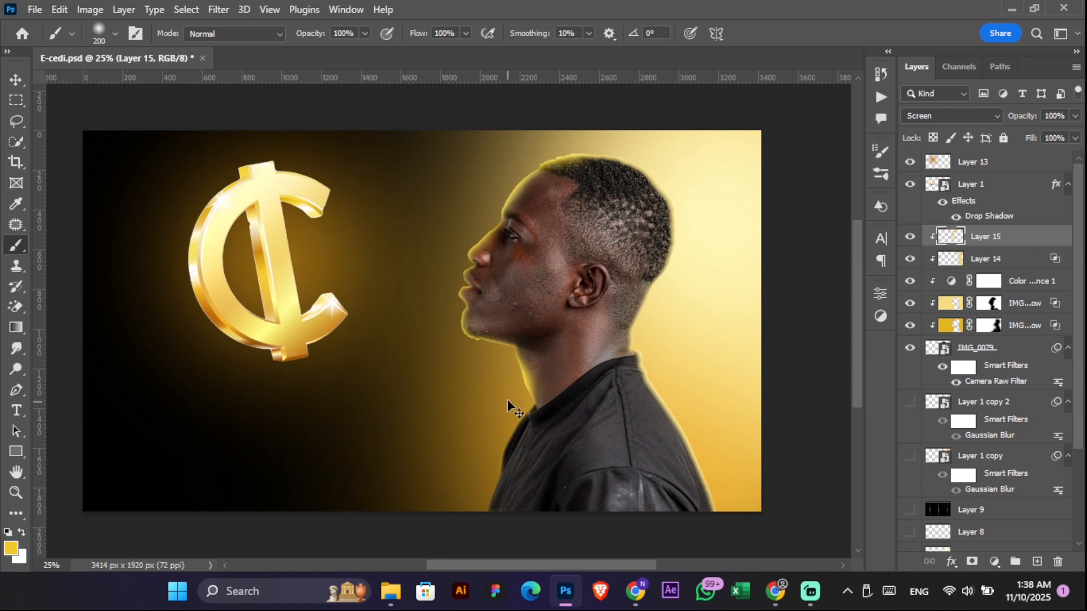
pyautogui.hotkey('ctrl', 'z')
pyautogui.moveTo(497, 356); pyautogui.dragTo(507, 358)
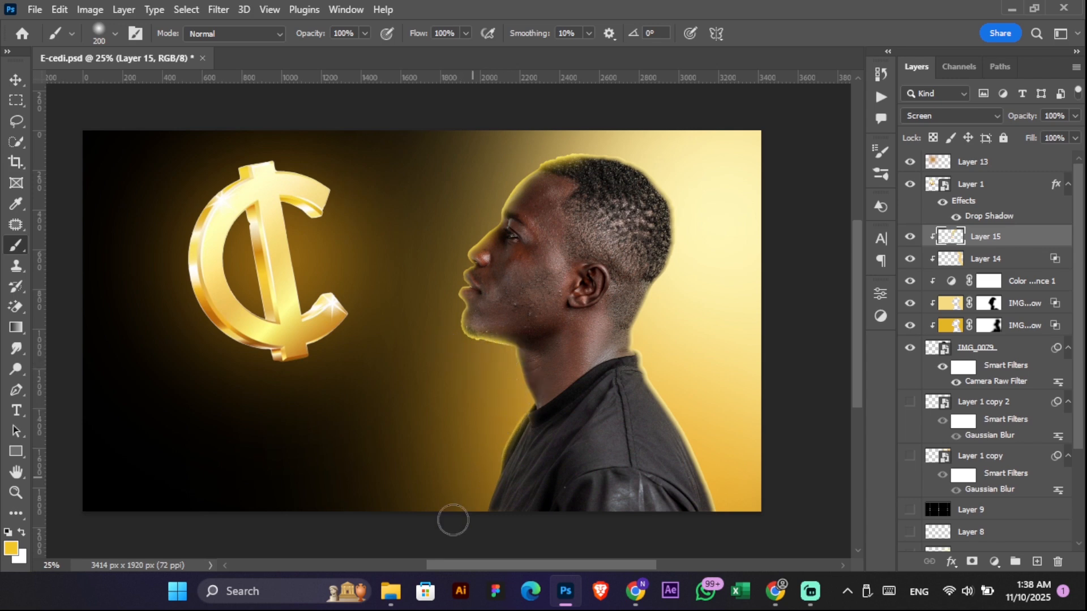
# Step: Split the new layer's Blend If underlying-layer black slider to 0 and 93 and apply
pyautogui.press('v')
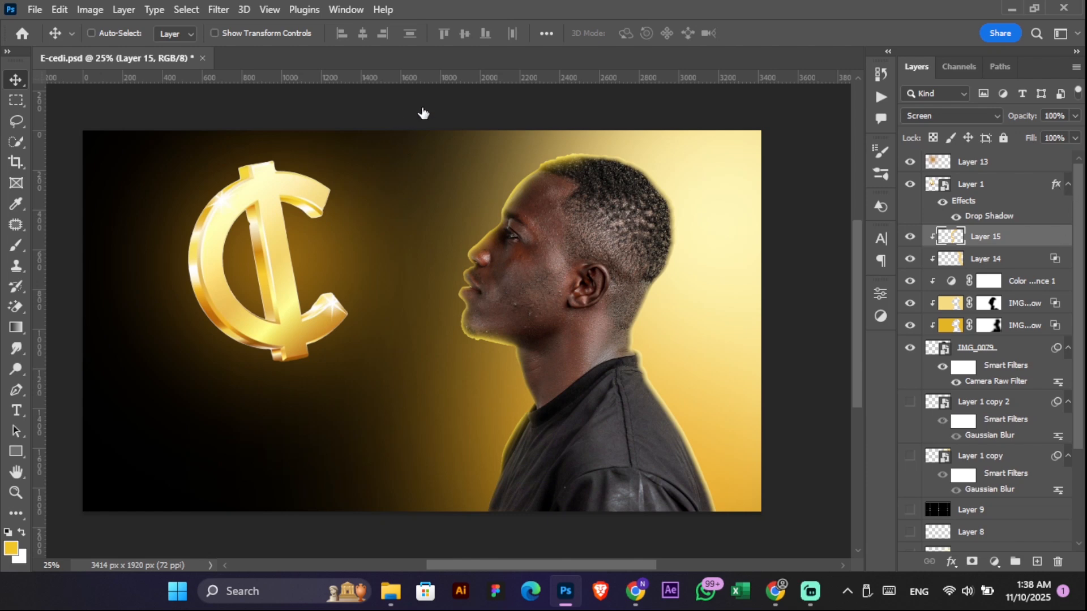
pyautogui.moveTo(417, 107); pyautogui.dragTo(291, 97)
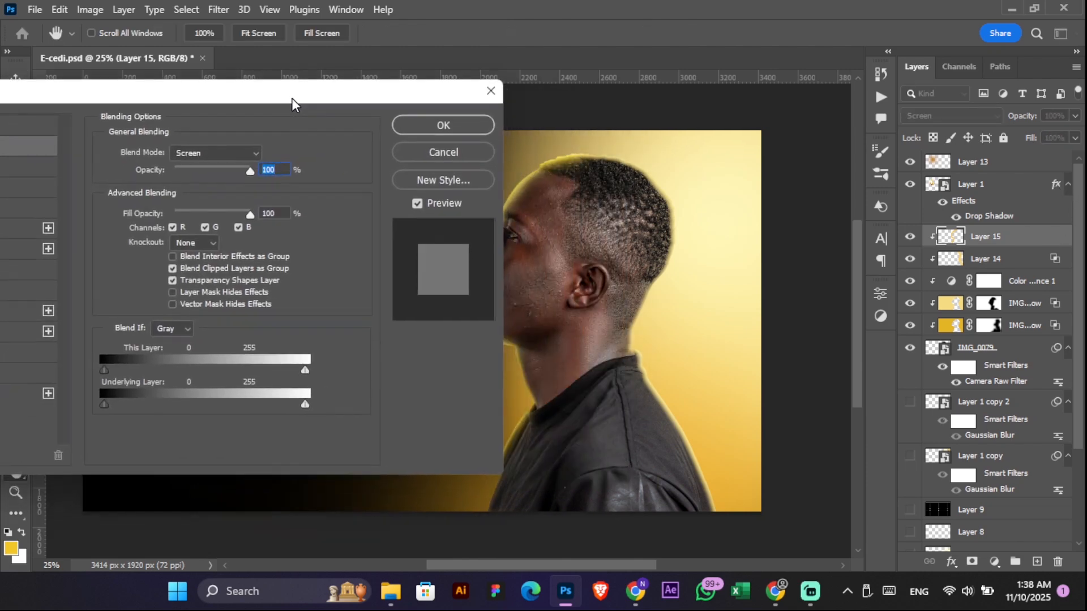
pyautogui.moveTo(104, 406); pyautogui.dragTo(165, 402)
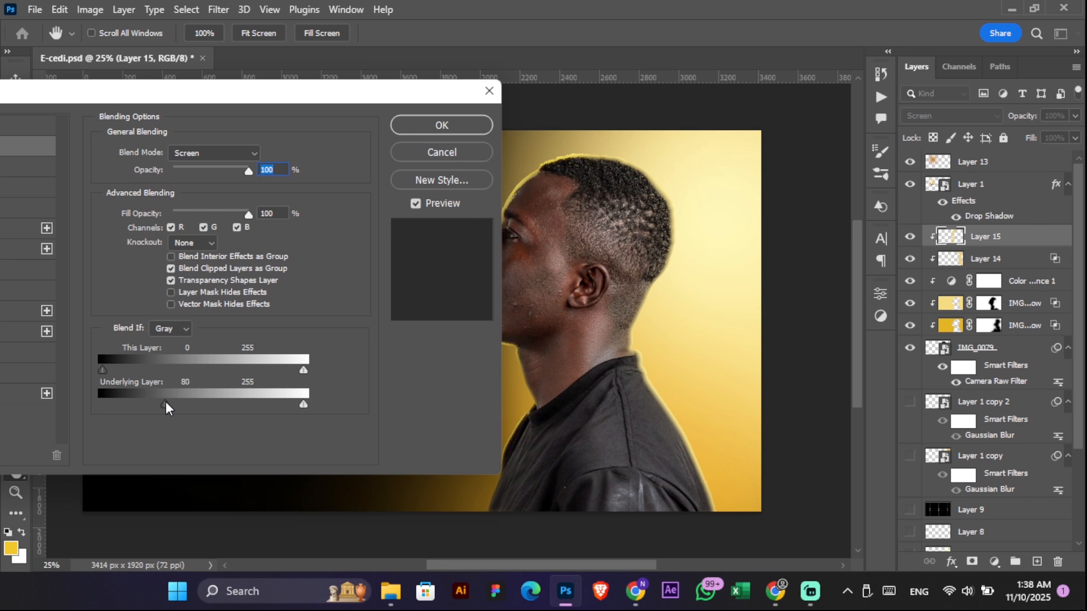
pyautogui.moveTo(301, 95); pyautogui.dragTo(201, 77)
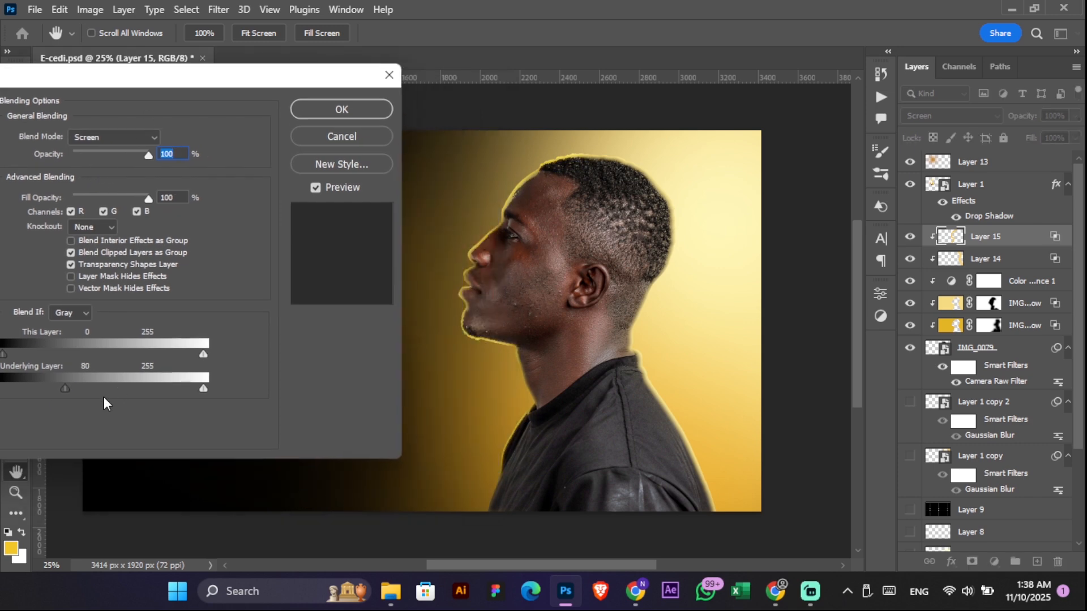
pyautogui.moveTo(63, 389); pyautogui.dragTo(1, 391)
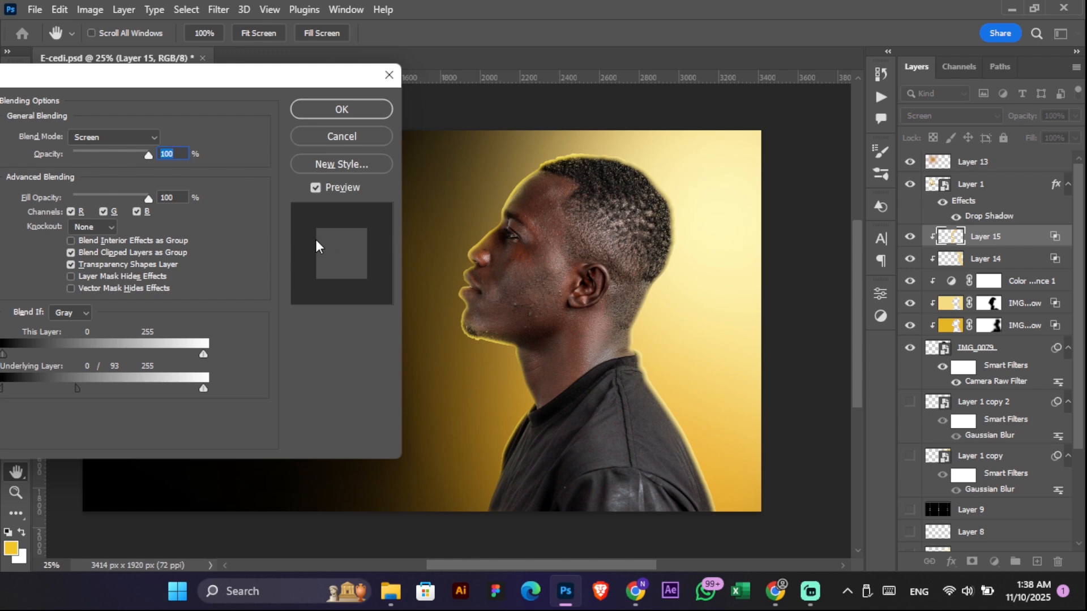
pyautogui.click(342, 109)
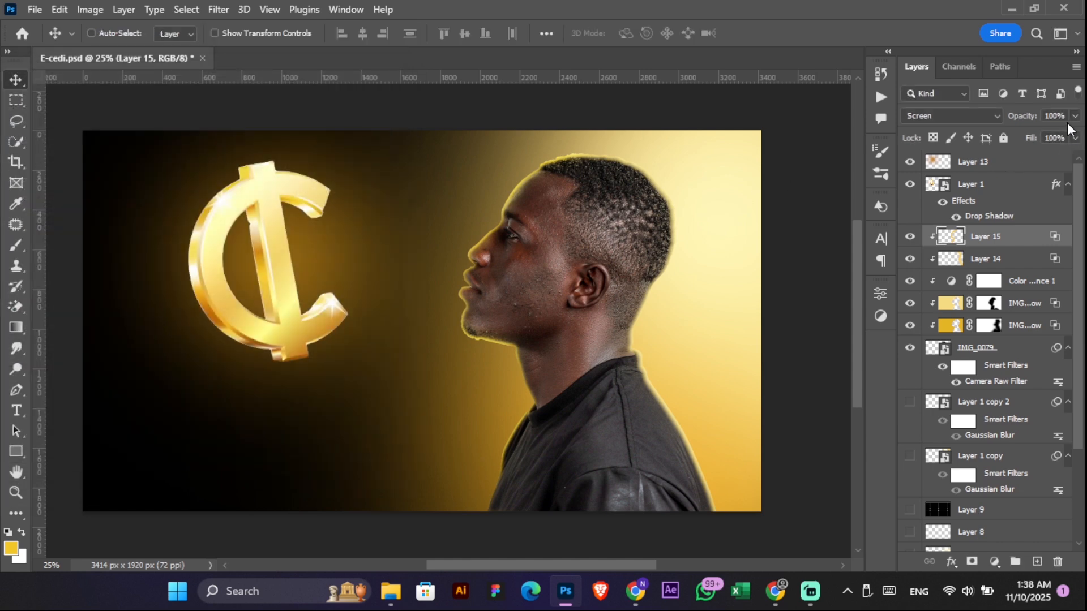
# Step: Set the second rim-light layer's opacity to 61%
pyautogui.click(1074, 117)
pyautogui.moveTo(1029, 136); pyautogui.dragTo(1045, 134)
pyautogui.click(819, 287)
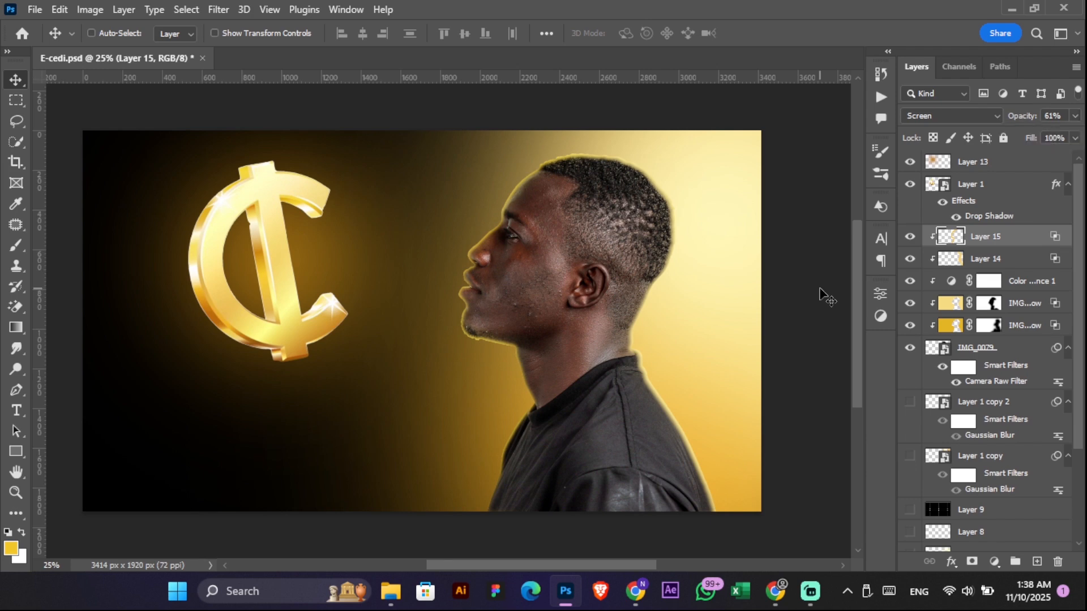
# Step: Create a new empty layer at the top of the layer stack
pyautogui.hscroll(-3, 769, 236)
pyautogui.hscroll(1, 769, 236)
pyautogui.hscroll(1, 768, 236)
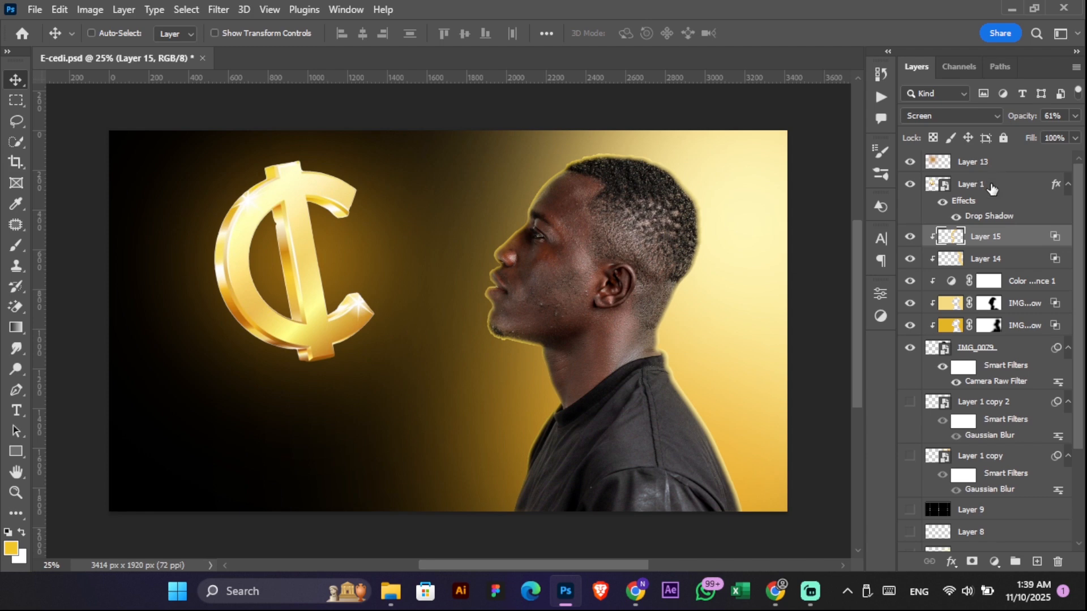
pyautogui.click(986, 162)
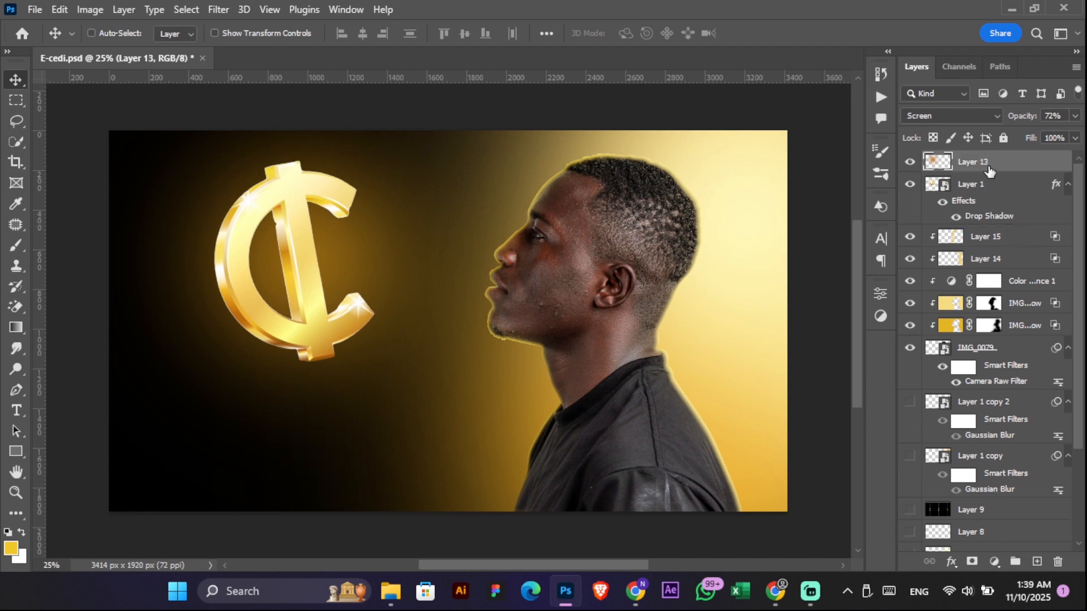
pyautogui.click(1038, 562)
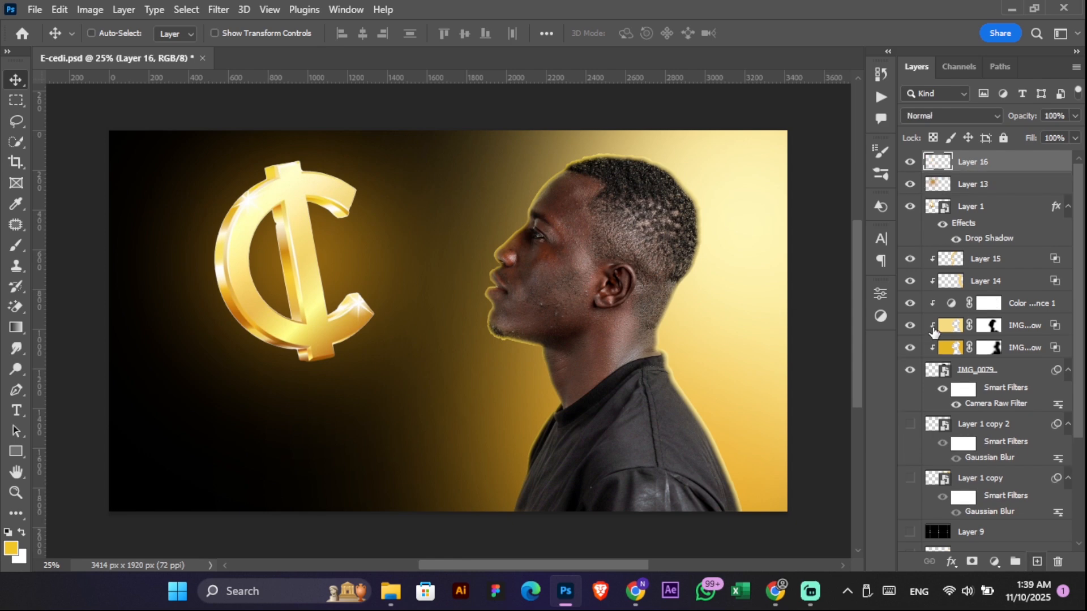
# Step: Enlarge the brush to 1700 px, dab a large gold glow behind the head and set the layer to Screen
pyautogui.press('b')
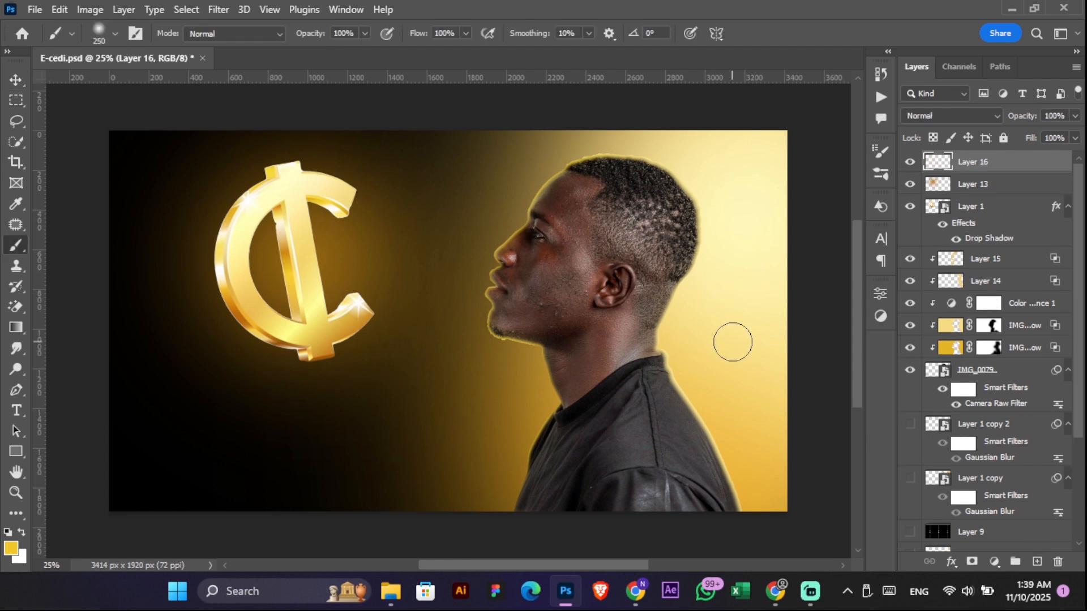
pyautogui.press(']')
pyautogui.press(']')
pyautogui.press(']')
pyautogui.press(']')
pyautogui.press(']')
pyautogui.press(']')
pyautogui.press(']')
pyautogui.press(']')
pyautogui.press(']')
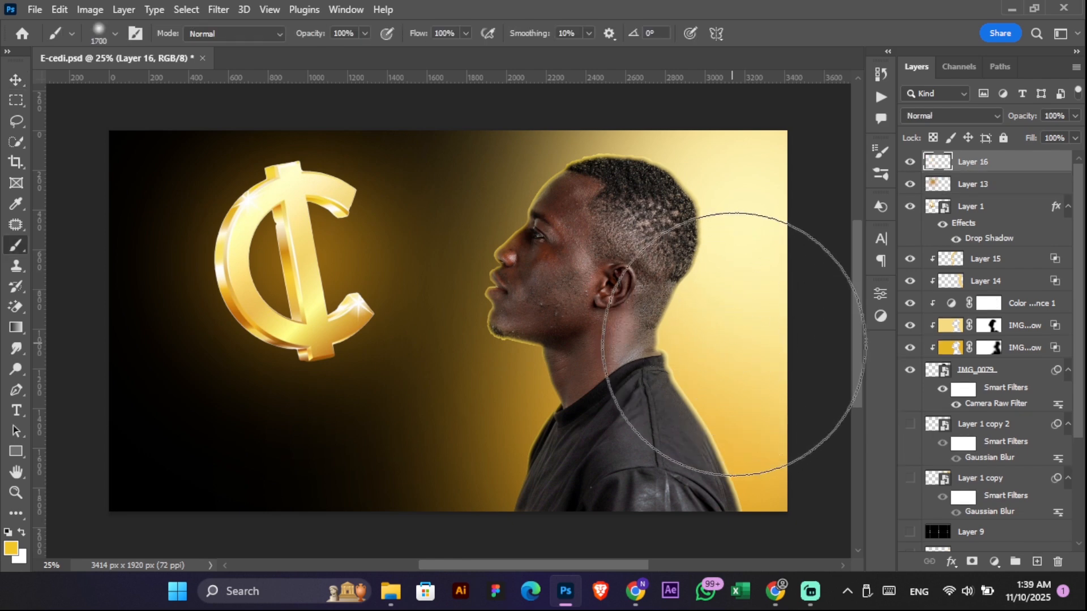
pyautogui.keyDown('alt'); pyautogui.click(736, 367); pyautogui.keyUp('alt')
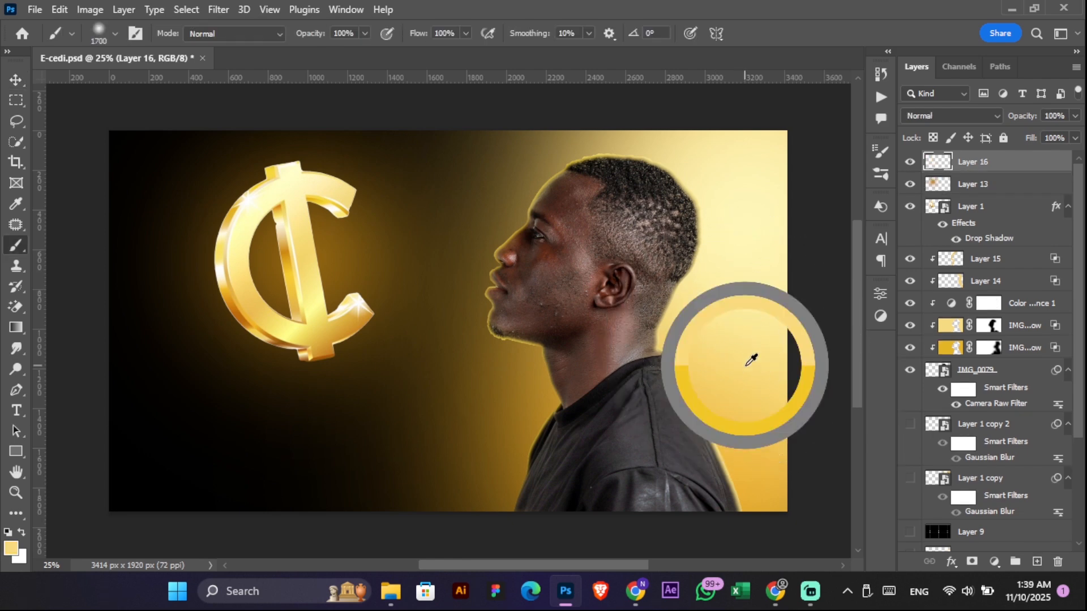
pyautogui.click(955, 115)
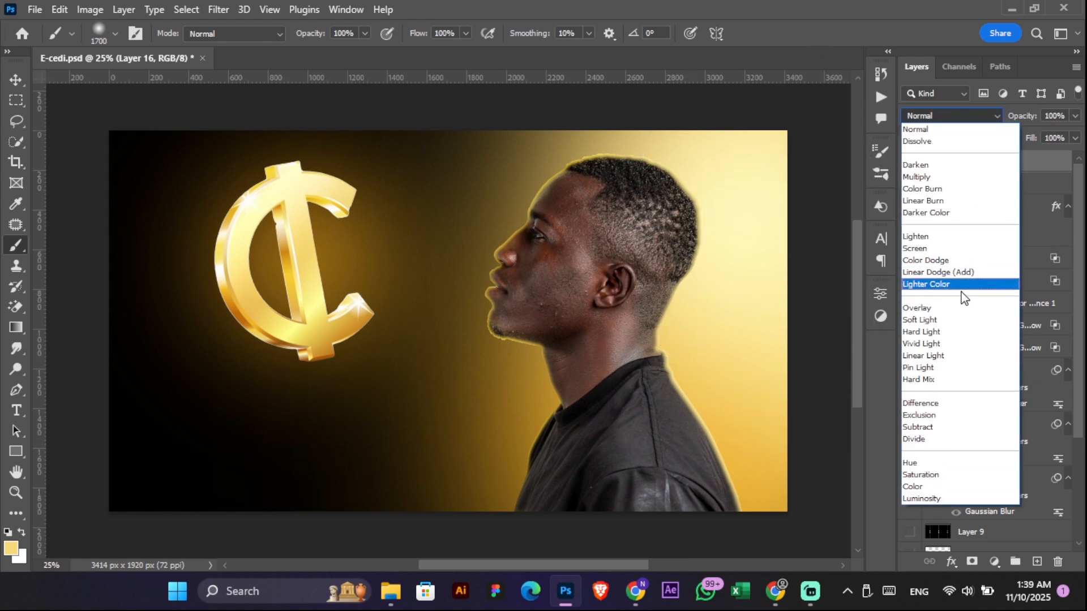
pyautogui.click(923, 248)
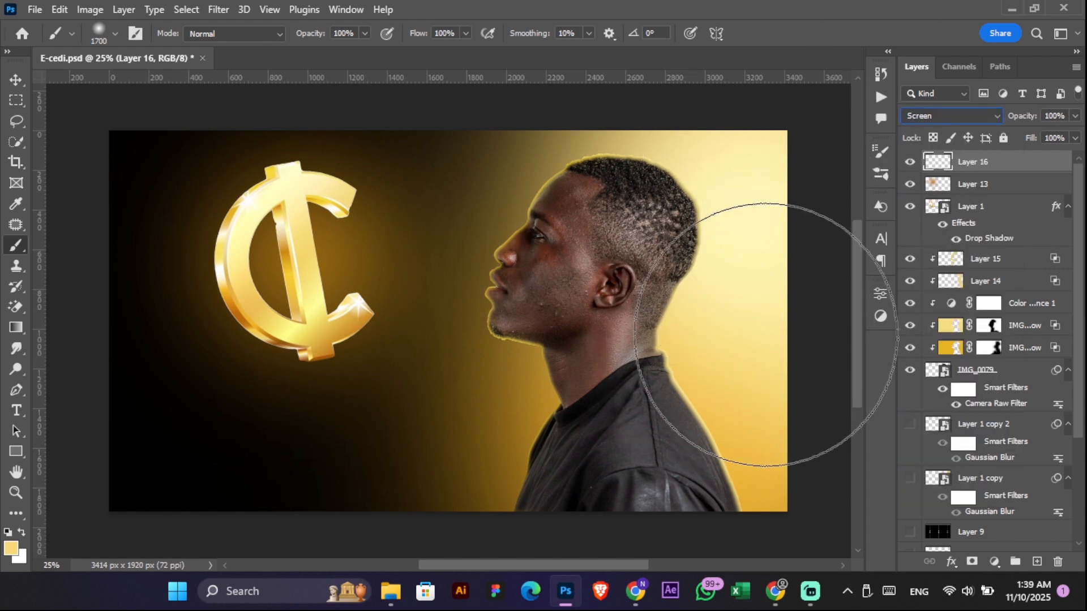
# Step: Duplicate the coin layer and move the copy behind the portrait's head
pyautogui.hscroll(3, 719, 331)
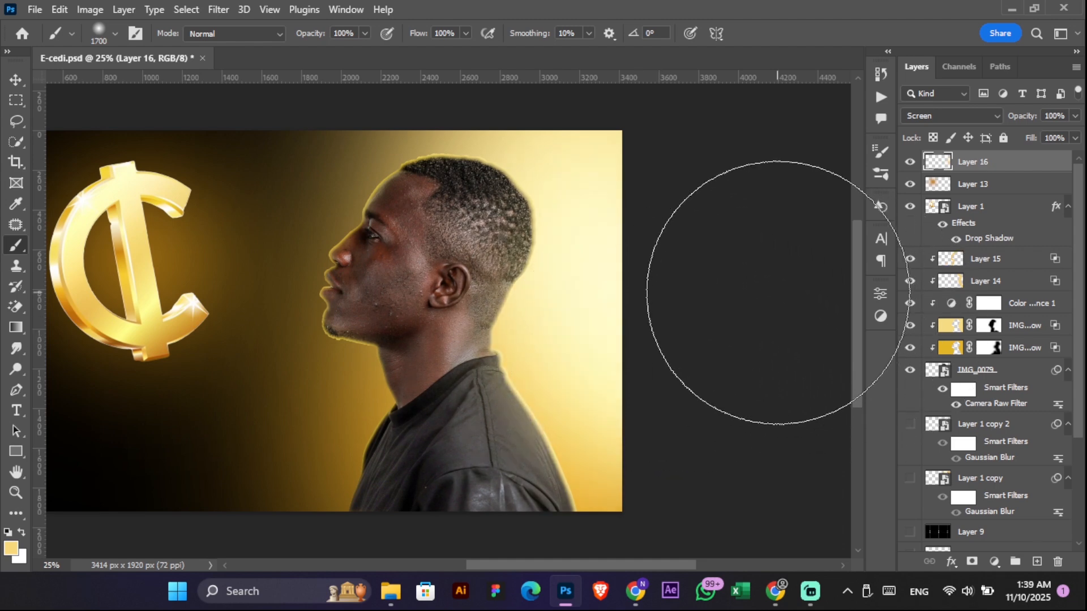
pyautogui.press('v')
pyautogui.hscroll(-3, 781, 301)
pyautogui.click(920, 208)
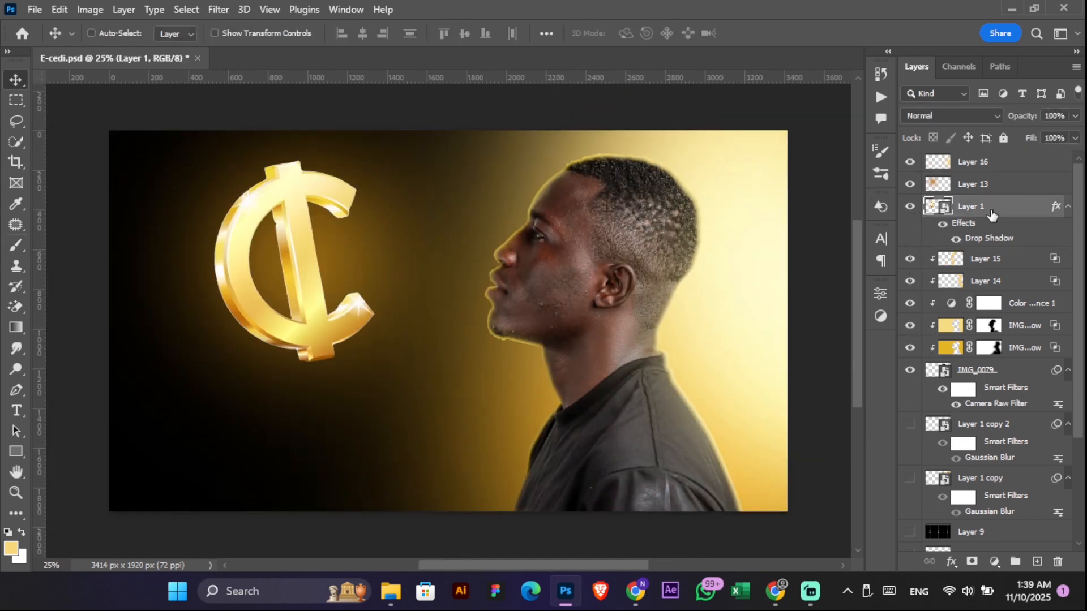
pyautogui.hotkey('ctrl', 'j')
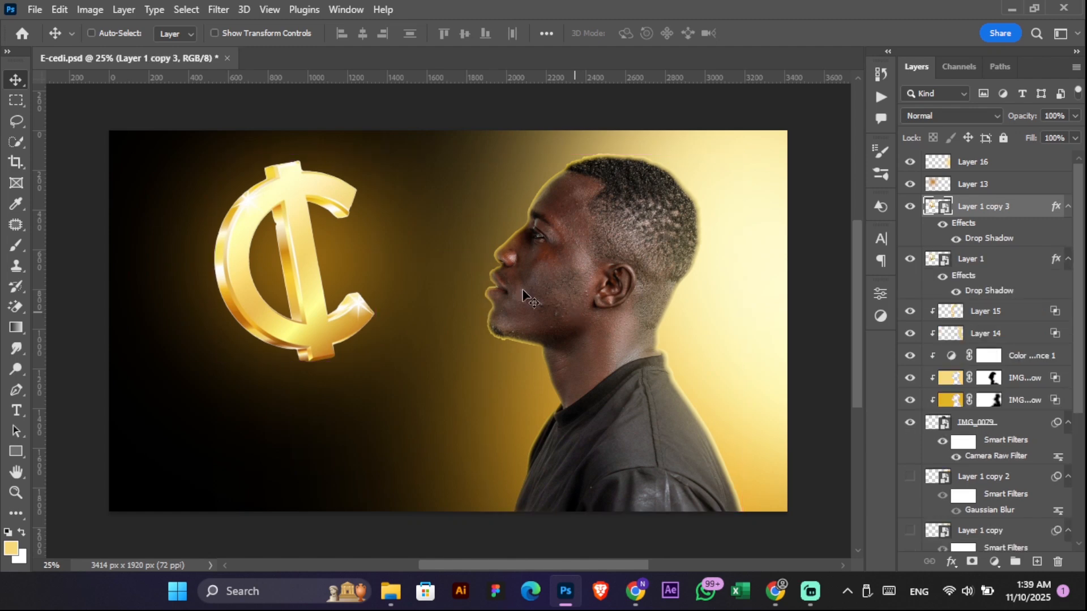
pyautogui.moveTo(364, 238); pyautogui.dragTo(728, 321)
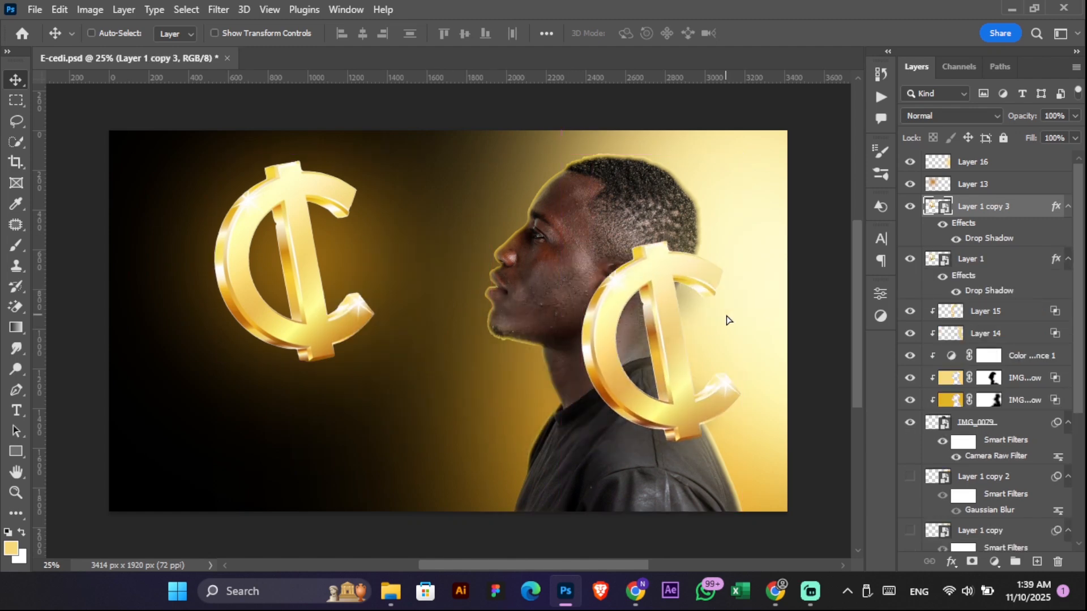
# Step: Delete the coin copy's drop shadow and move the copy beneath the portrait layer
pyautogui.moveTo(990, 239); pyautogui.dragTo(1058, 562)
pyautogui.moveTo(981, 209); pyautogui.dragTo(985, 435)
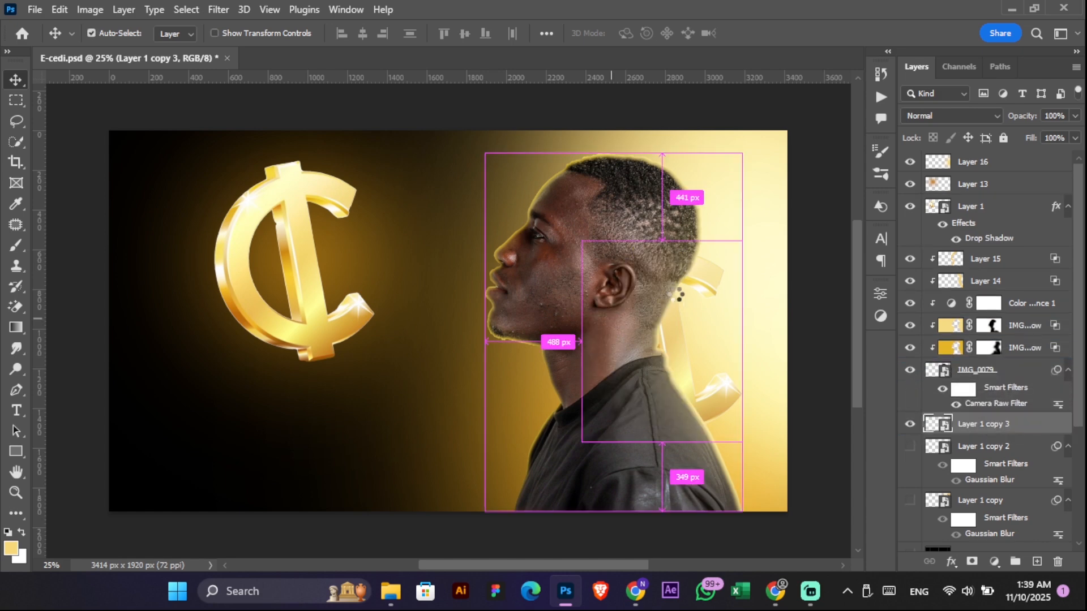
# Step: Scale the coin copy to about 178%, rotate it and place it across the upper right corner
pyautogui.hotkey('ctrl', 't')
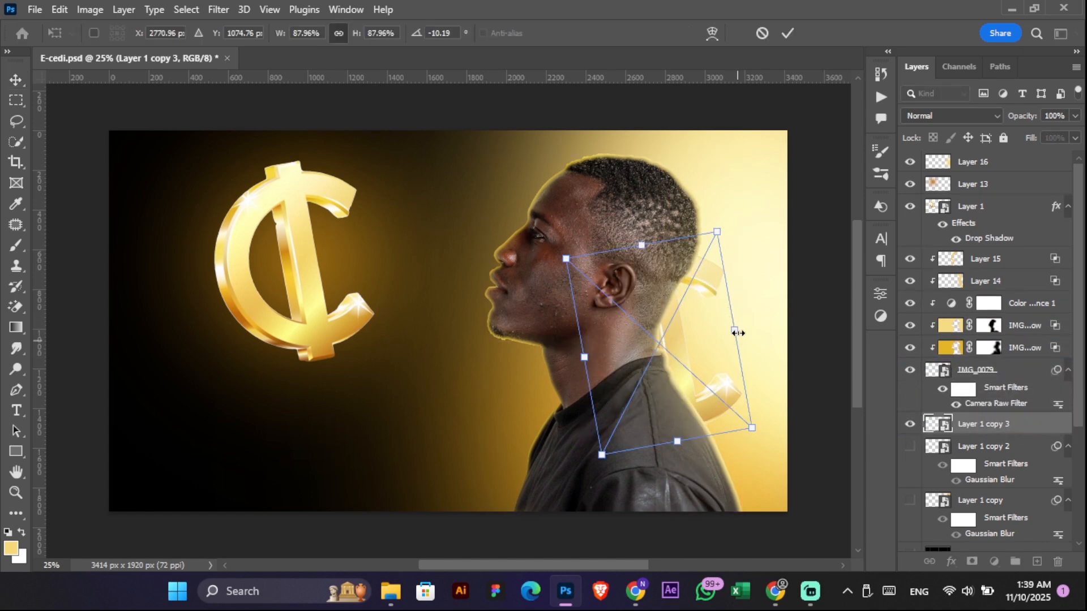
pyautogui.moveTo(736, 329); pyautogui.dragTo(818, 329)
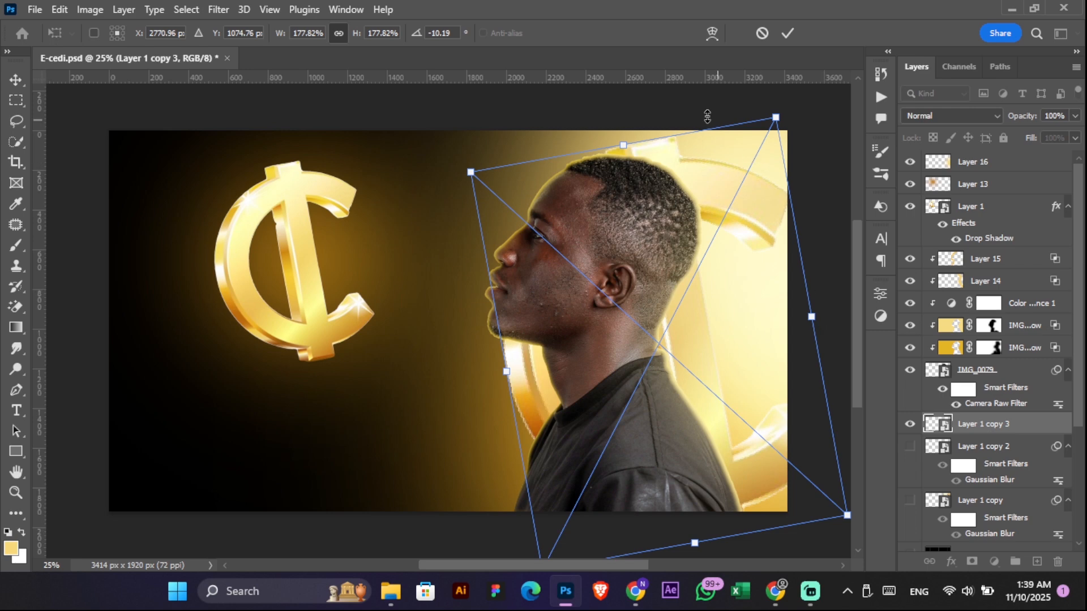
pyautogui.moveTo(707, 117); pyautogui.dragTo(507, 170)
pyautogui.moveTo(685, 321); pyautogui.dragTo(735, 167)
pyautogui.press('Return')
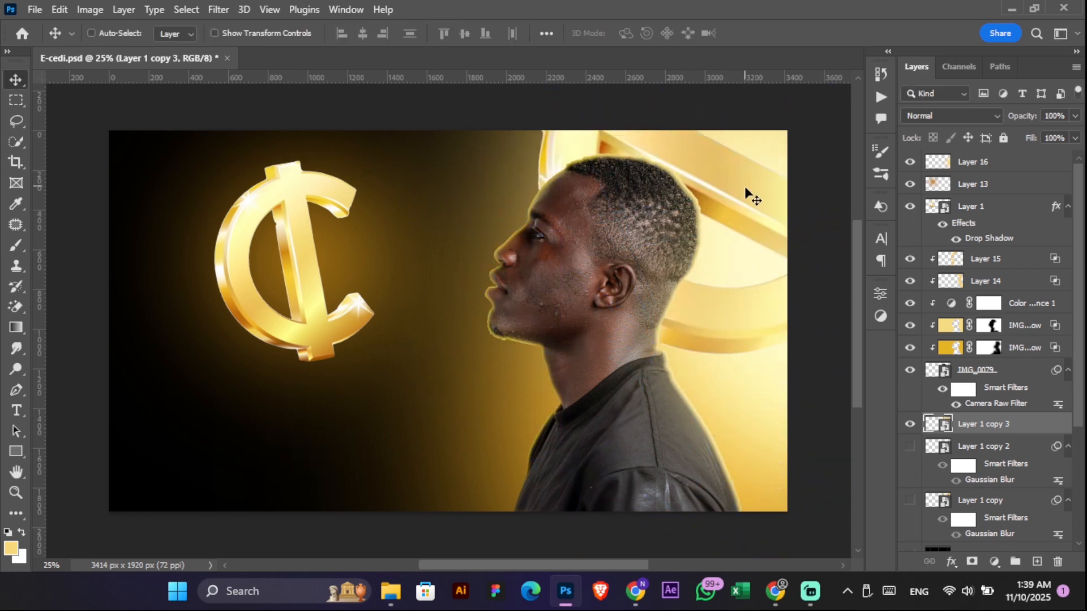
# Step: Apply a Gaussian Blur with a 16.6 pixel radius to the large coin copy
pyautogui.click(226, 3)
pyautogui.moveTo(338, 214)
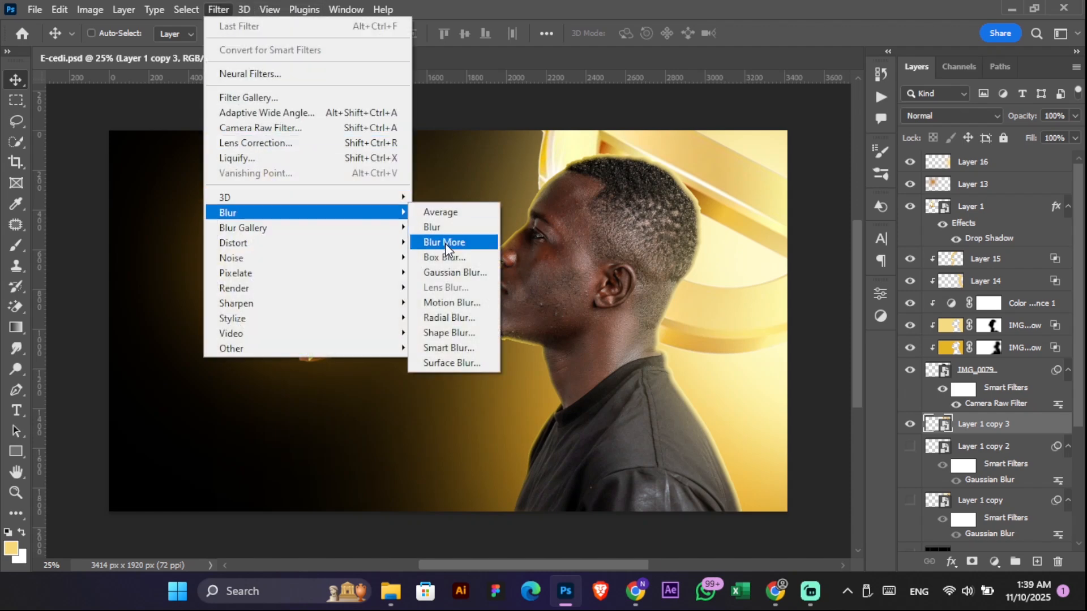
pyautogui.click(471, 280)
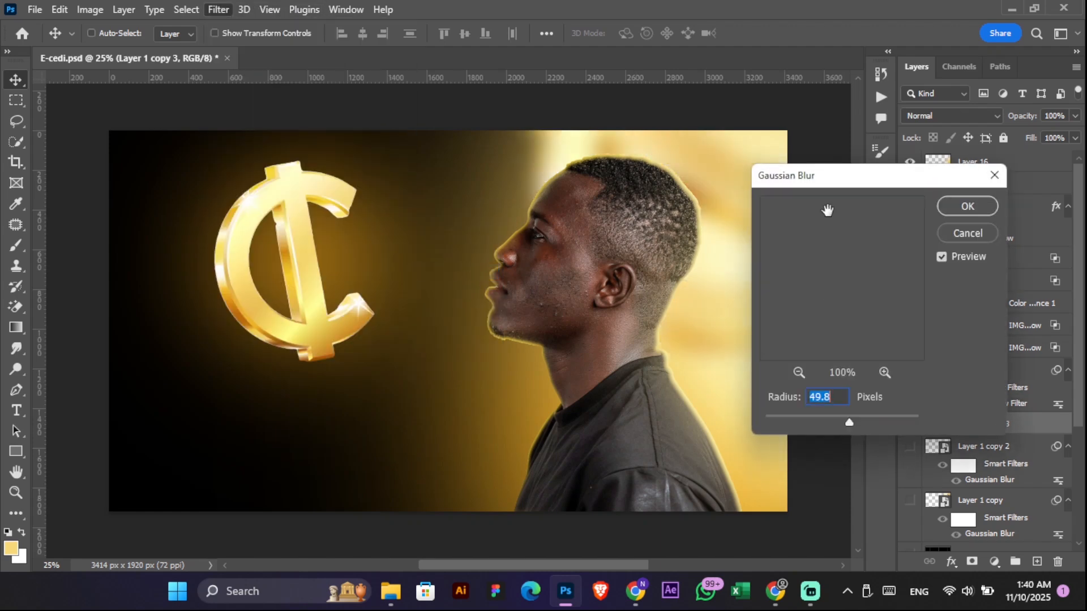
pyautogui.moveTo(820, 184); pyautogui.dragTo(900, 185)
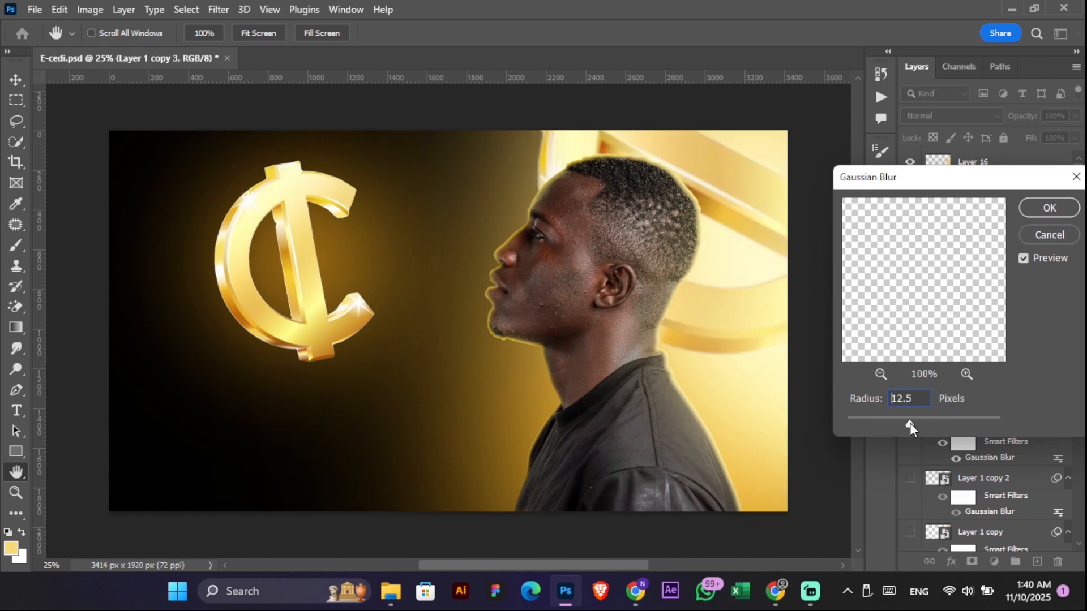
pyautogui.click(909, 423)
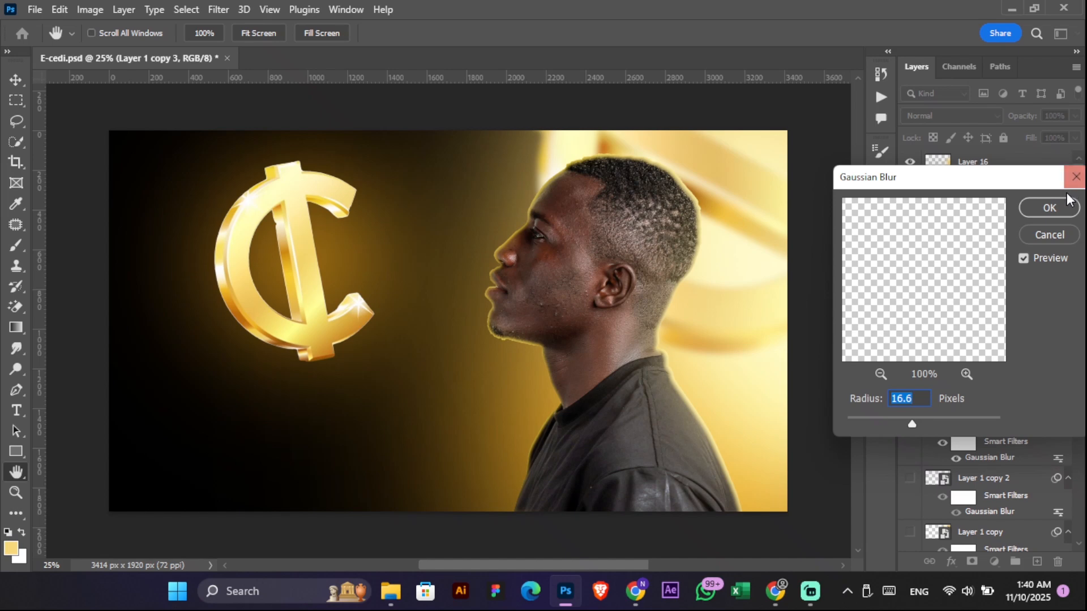
pyautogui.click(1050, 208)
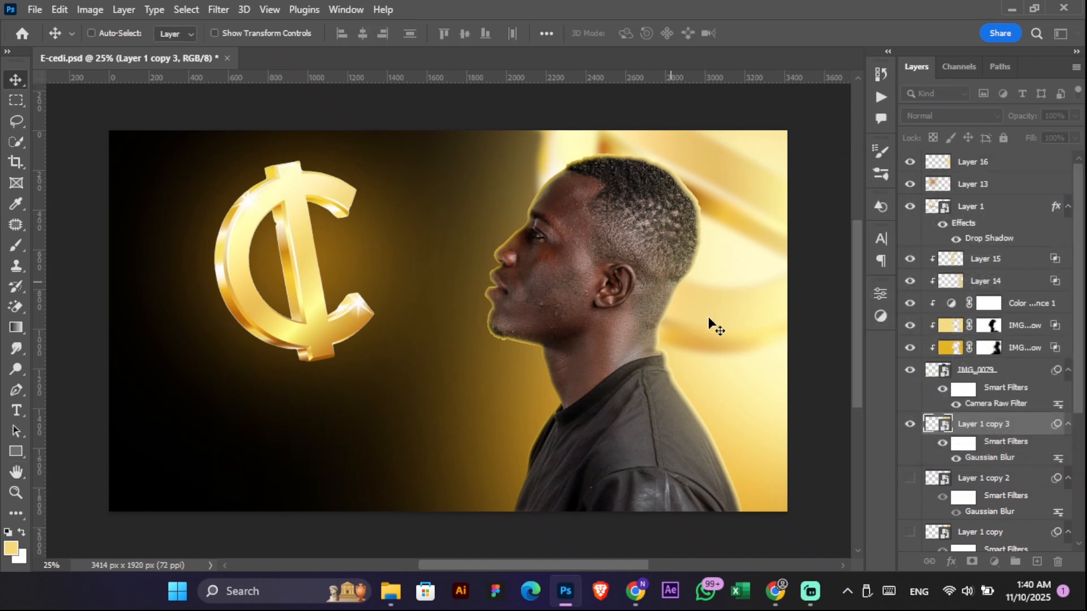
# Step: Duplicate the blurred coin and move the new copy down beside the portrait's chest
pyautogui.moveTo(754, 223); pyautogui.dragTo(684, 371)
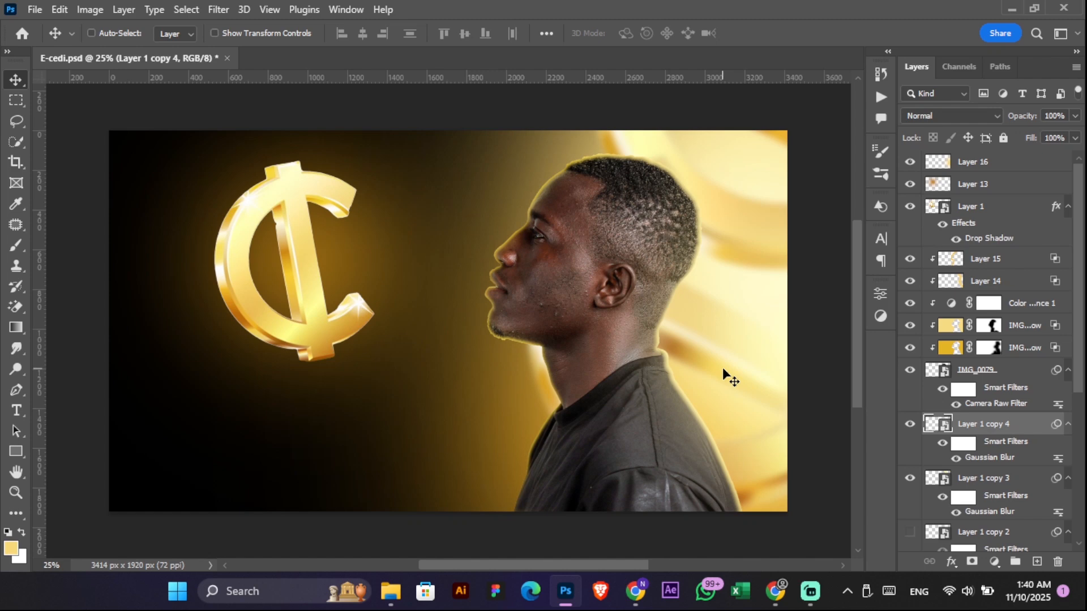
pyautogui.moveTo(730, 318); pyautogui.dragTo(695, 450)
pyautogui.hscroll(-3, 748, 284)
pyautogui.scroll(2, 748, 284)
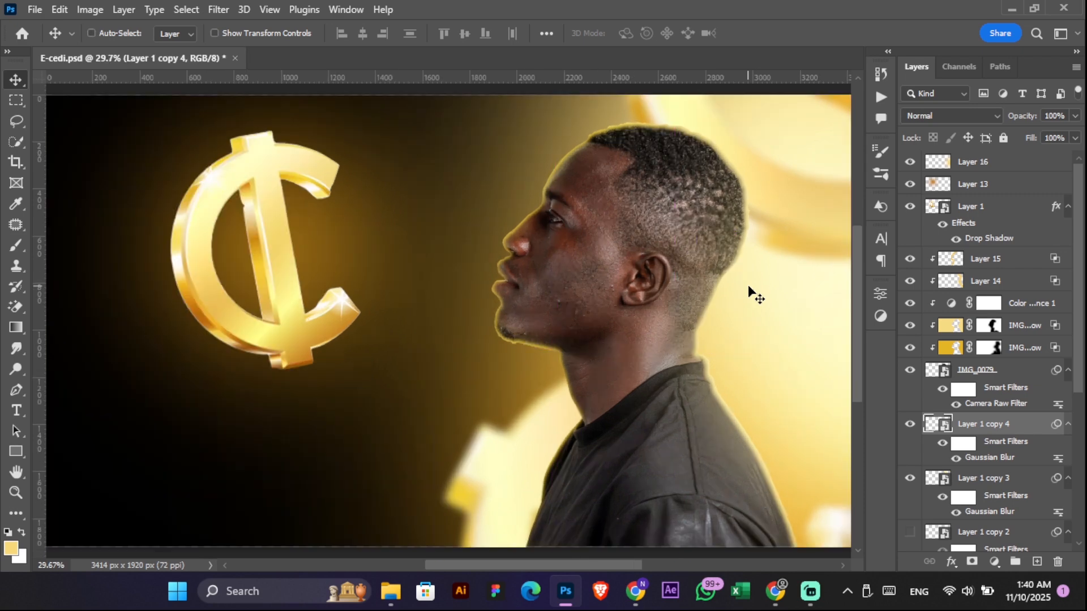
pyautogui.scroll(-2, 749, 284)
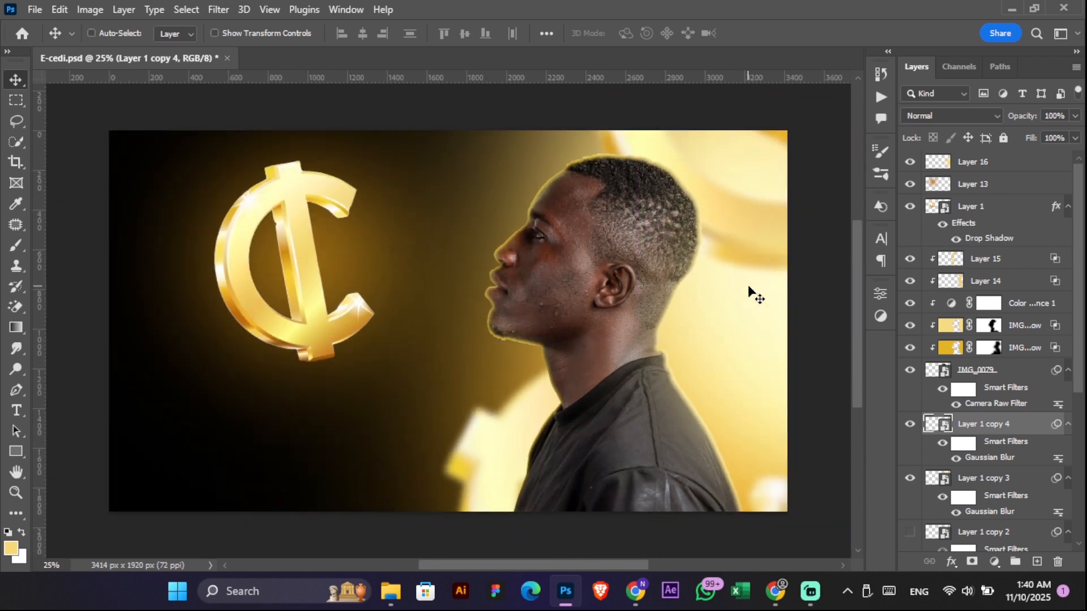